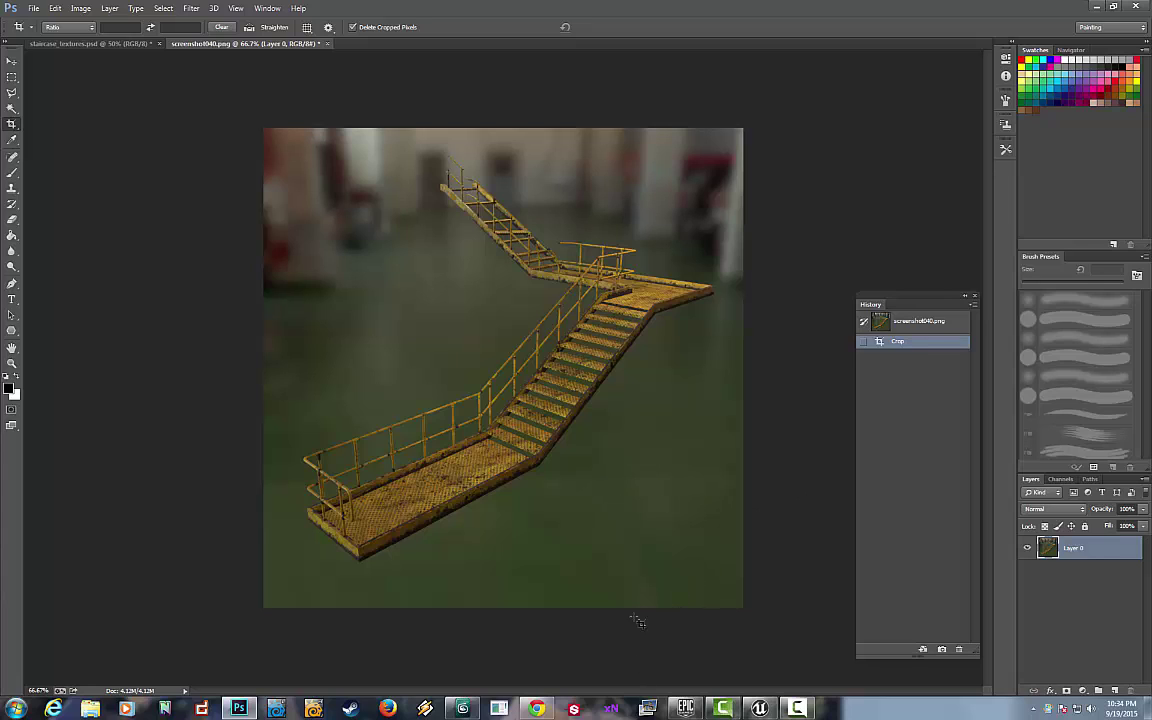
Step: Switch to 3ds Max and hide StairCase_Section03_DAMAGED and StairCase_Section04_DAMAGED
mouse_move(470, 709)
click(462, 709)
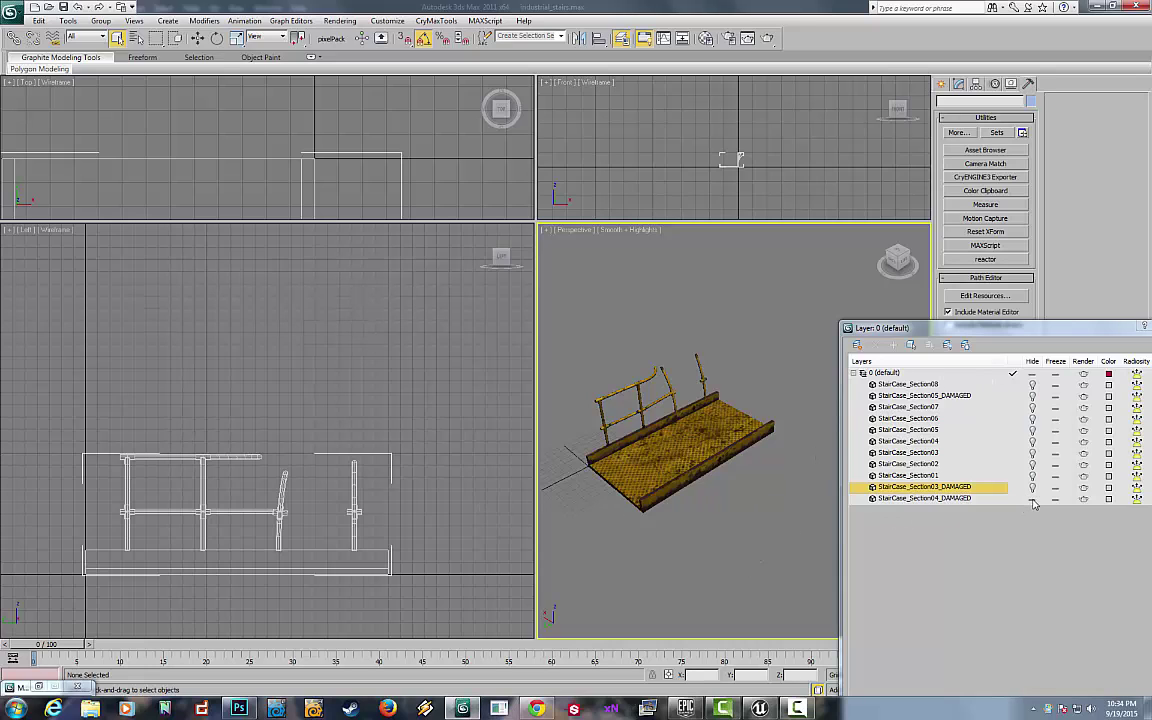
click(1031, 488)
click(1031, 498)
click(1031, 487)
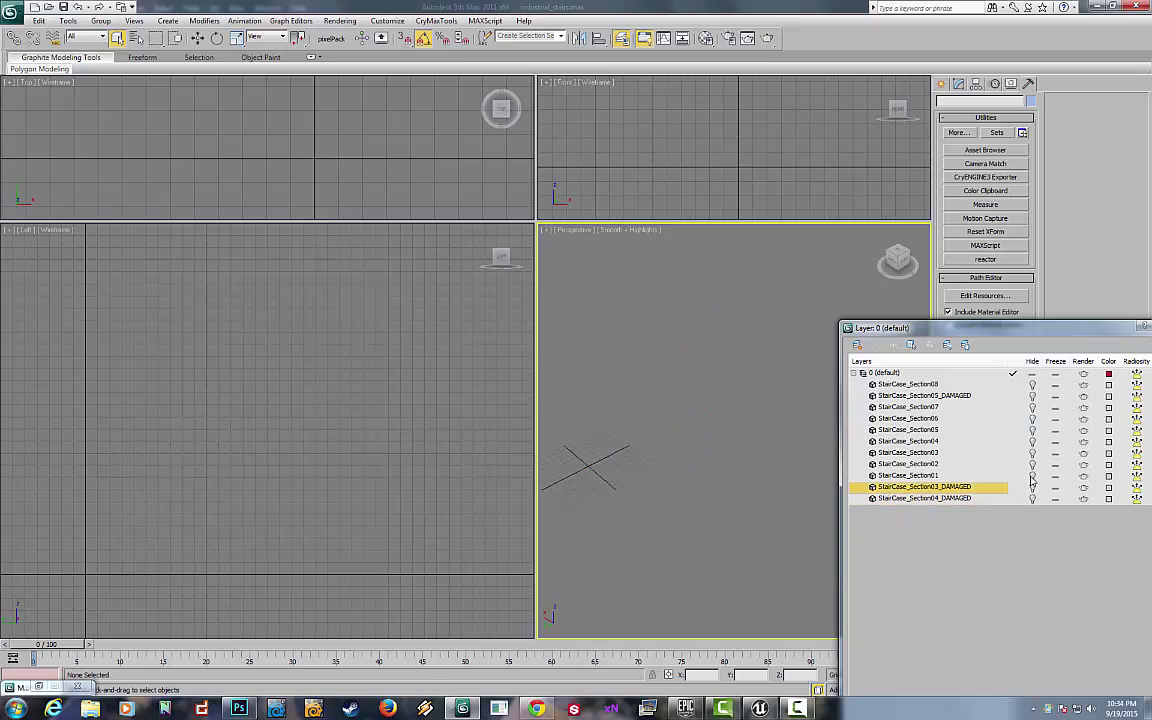
Step: Show only StairCase_Section01, examine its platform and railing in the perspective and left views, and hide it again
click(1031, 476)
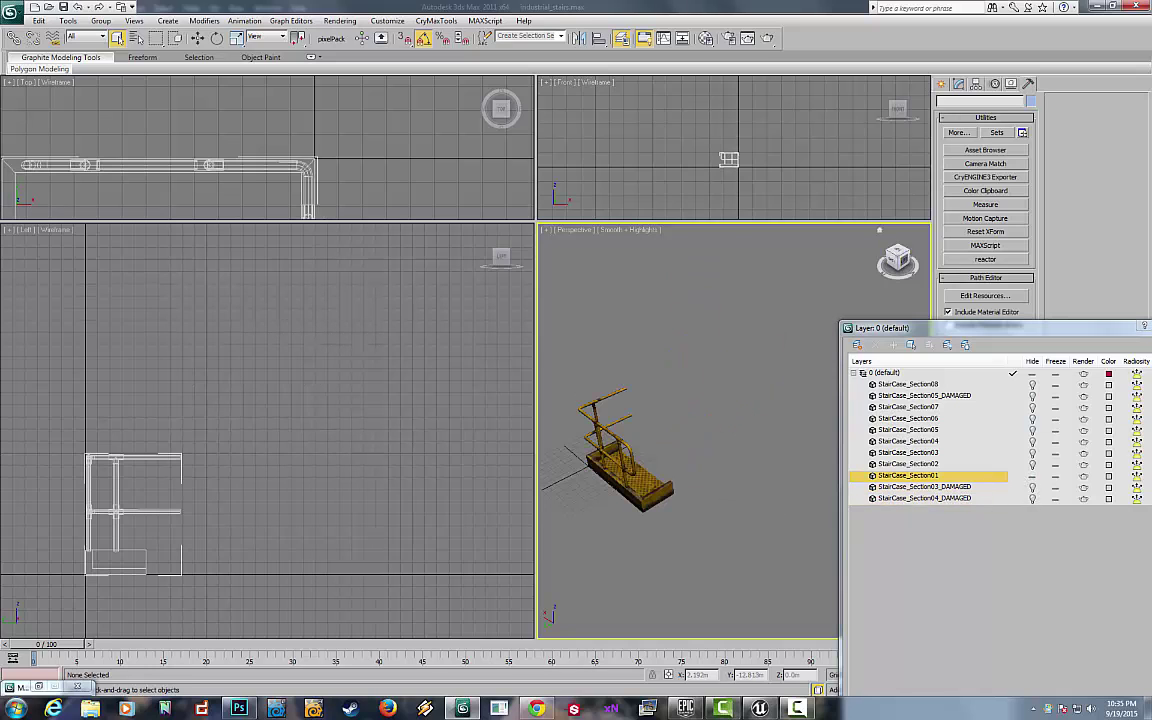
click(906, 259)
middle_drag(762, 303, 872, 312)
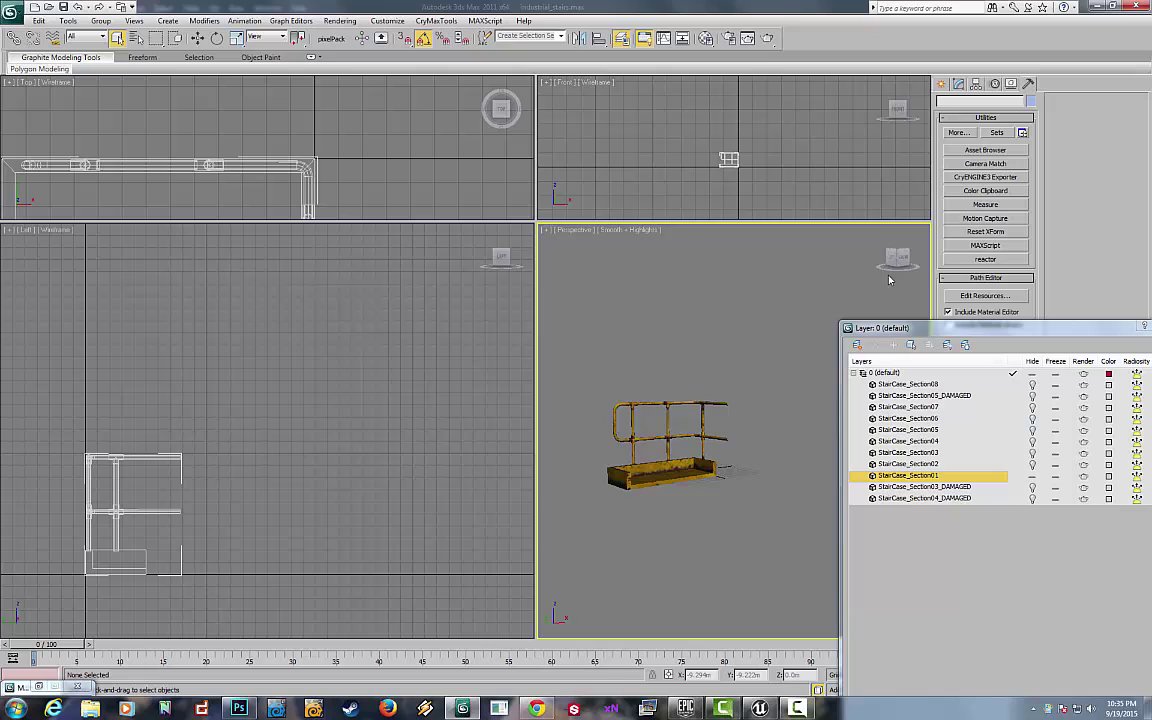
scroll(805, 324, up, 2)
middle_drag(768, 318, 831, 314)
drag(890, 255, 913, 270)
middle_drag(793, 314, 774, 309)
middle_click(429, 416)
scroll(413, 417, up, 2)
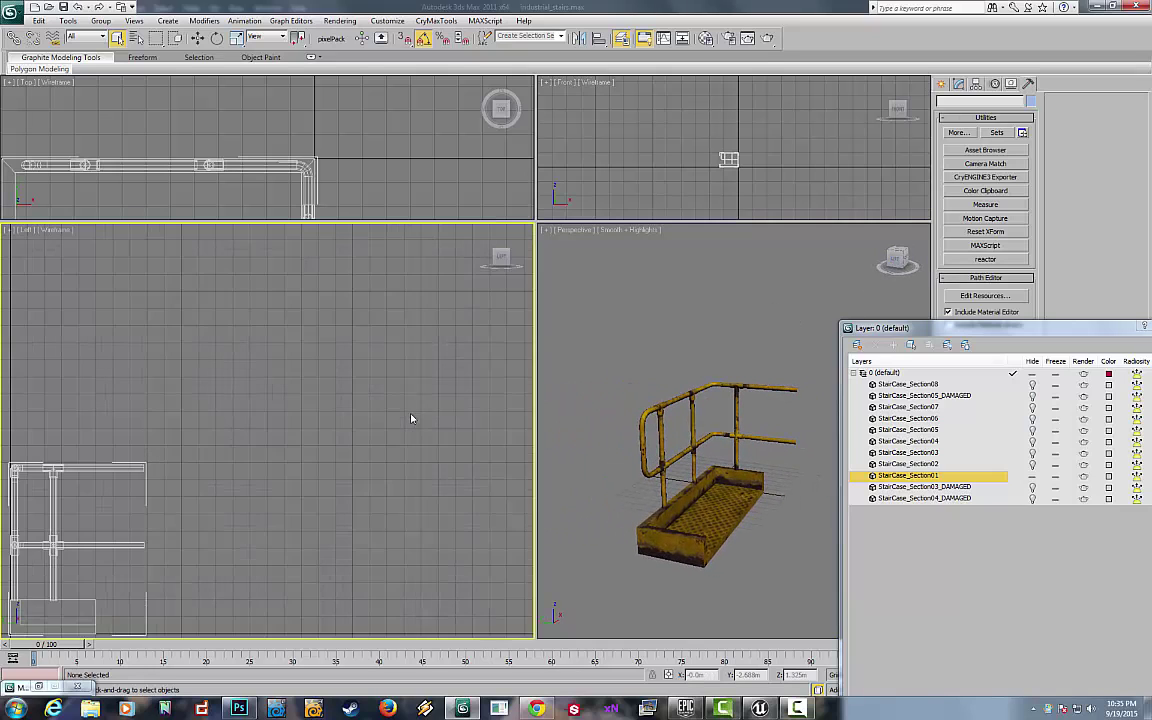
mouse_move(432, 386)
middle_down()
mouse_move(549, 283)
mouse_move(450, 373)
middle_up()
scroll(441, 371, up, 2)
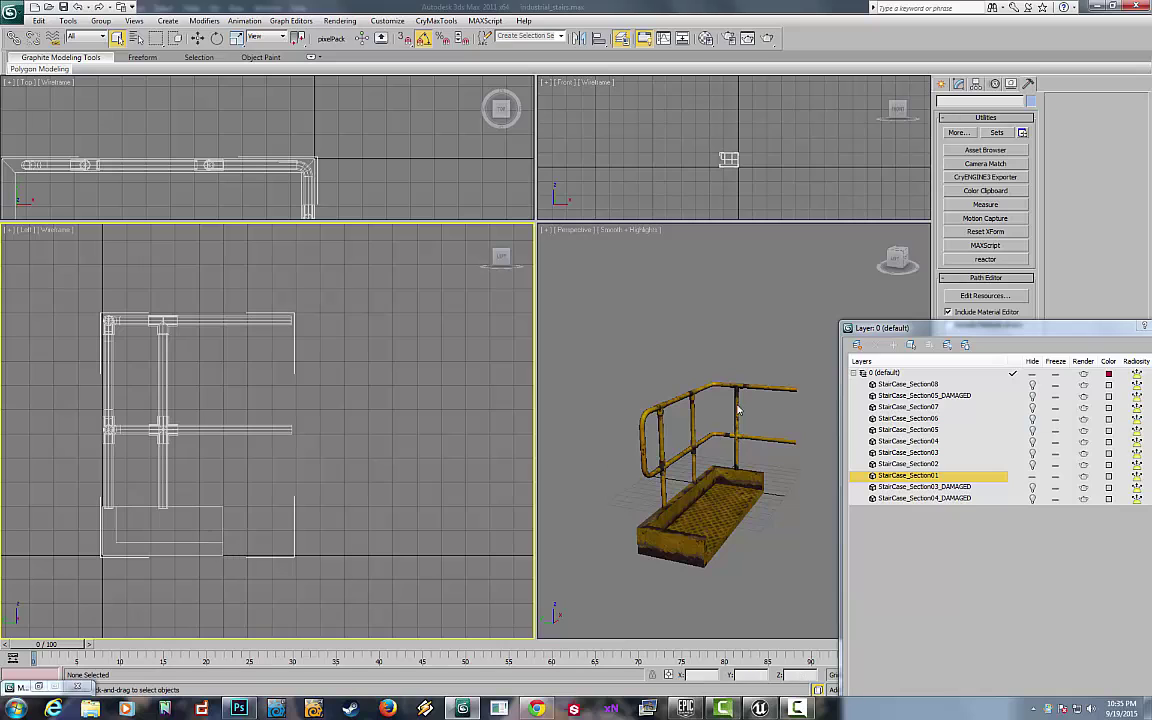
middle_drag(899, 260, 843, 260)
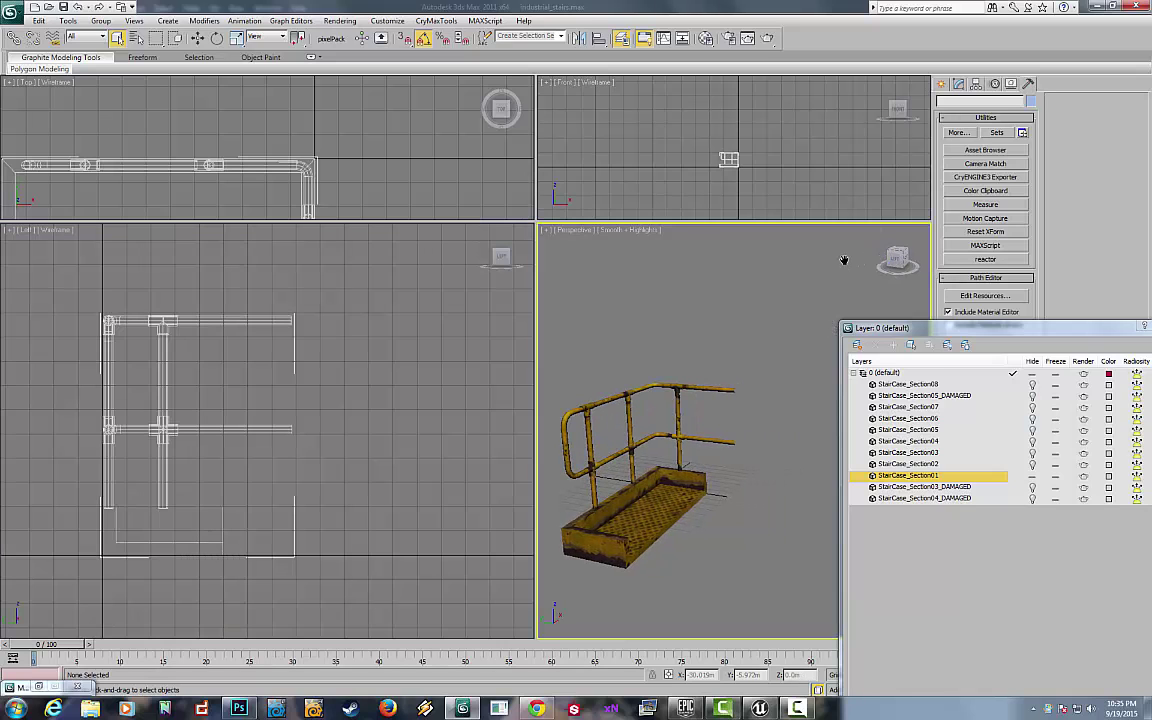
drag(904, 260, 892, 260)
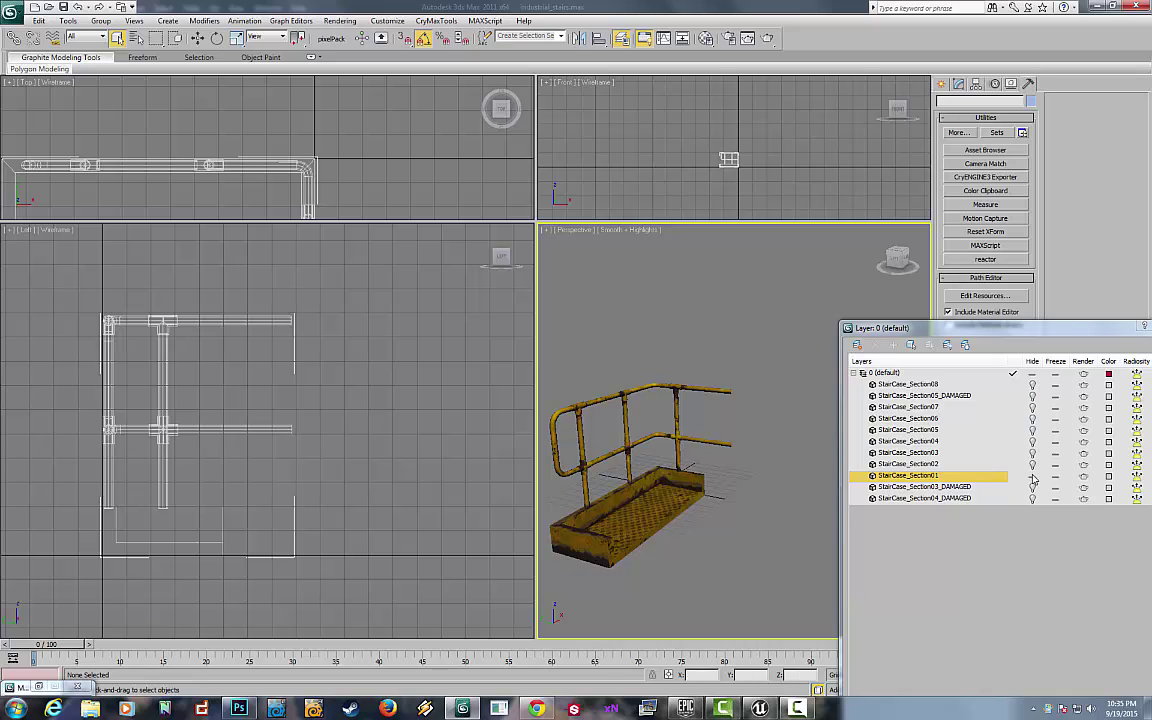
mouse_move(740, 470)
middle_down()
mouse_move(771, 432)
mouse_move(743, 446)
middle_up()
click(1032, 476)
Step: Show StairCase_Section02 and examine its short walkway and railing post from several angles
click(1032, 464)
drag(901, 263, 916, 260)
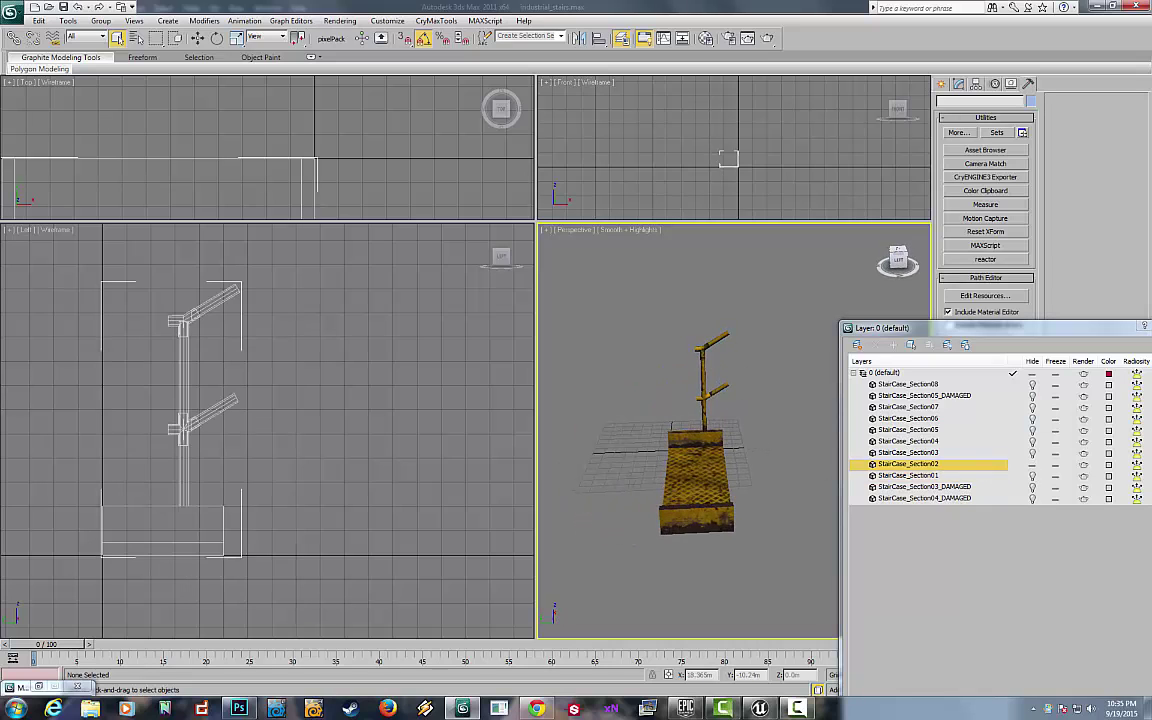
middle_drag(795, 319, 745, 321)
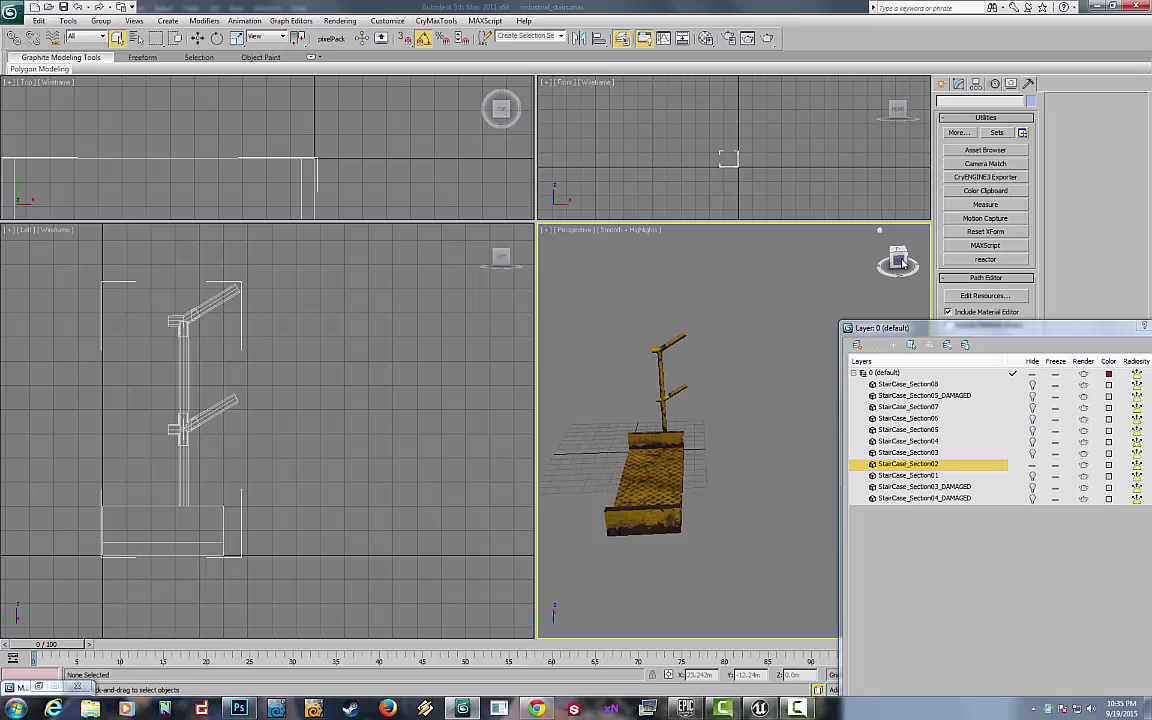
drag(898, 258, 908, 259)
Step: View StairCase_Section03 in place of StairCase_Section02, and hide it after viewing
click(1033, 453)
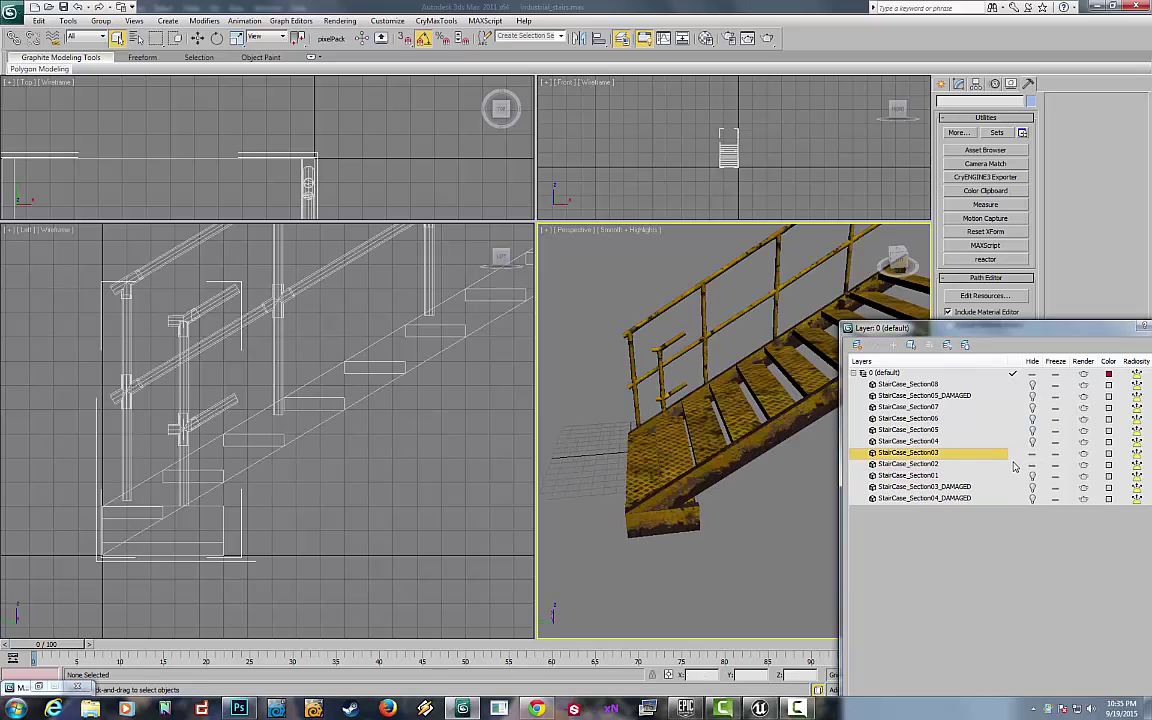
click(1032, 464)
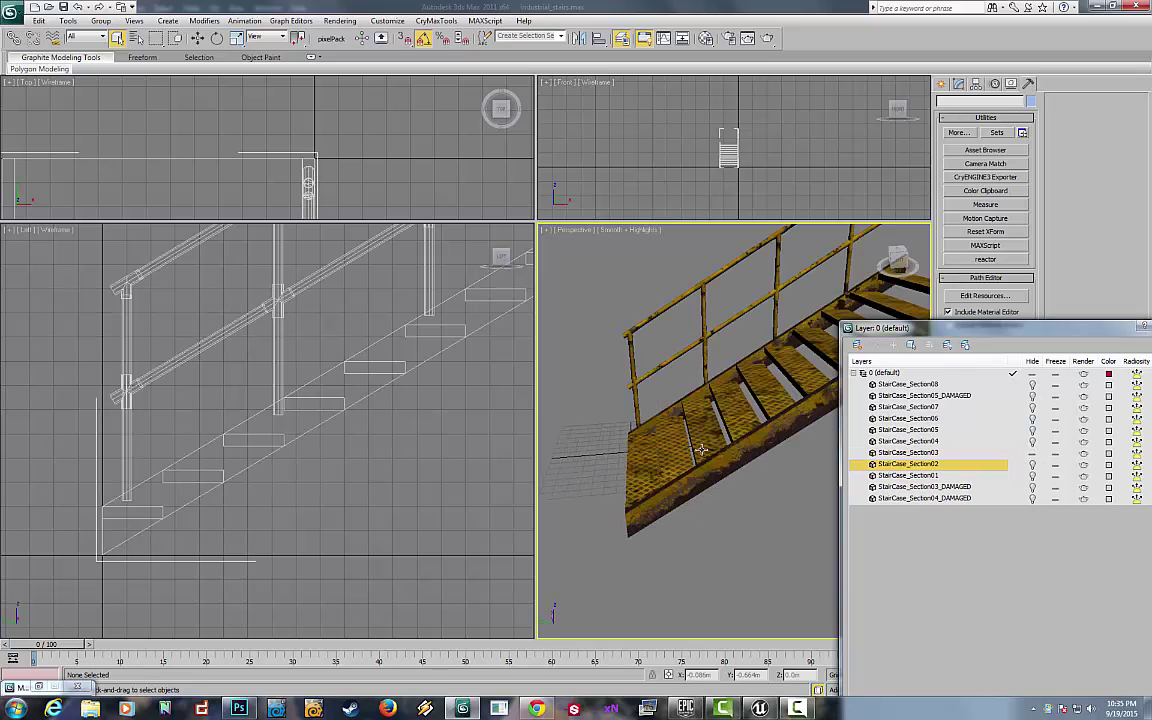
click(1033, 452)
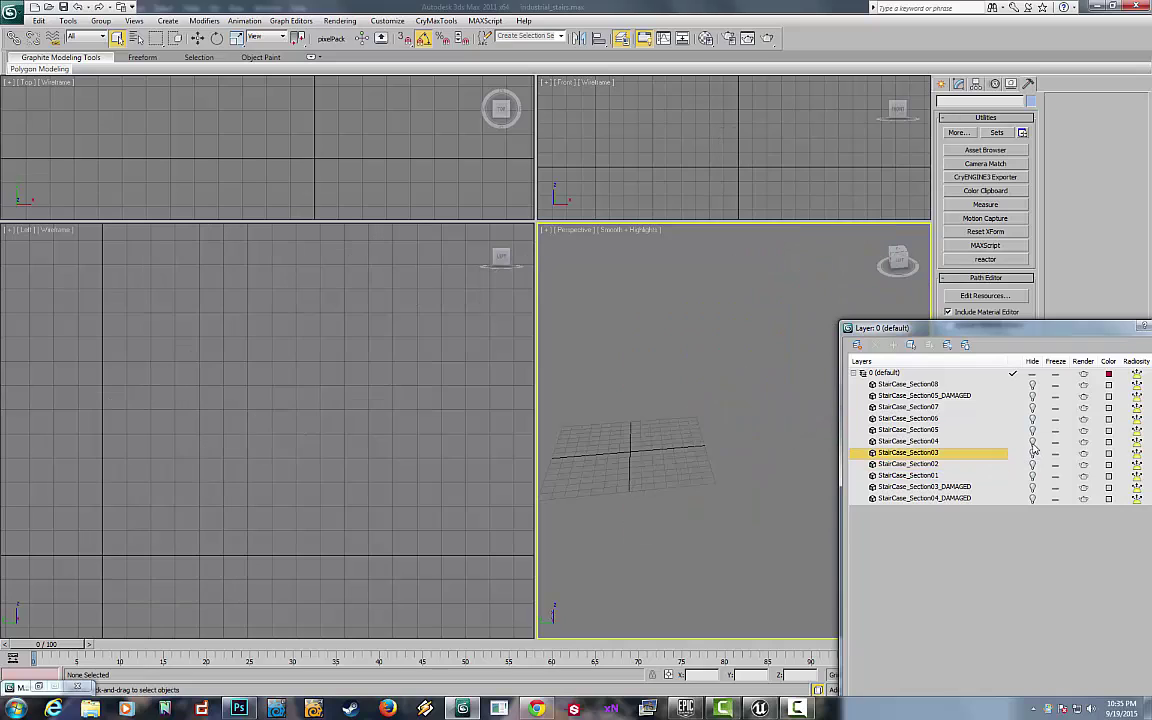
Step: Show StairCase_Section04, examine the straight platform in the perspective and left views, and hide it
click(1033, 441)
middle_drag(708, 423, 632, 386)
scroll(633, 418, down, 3)
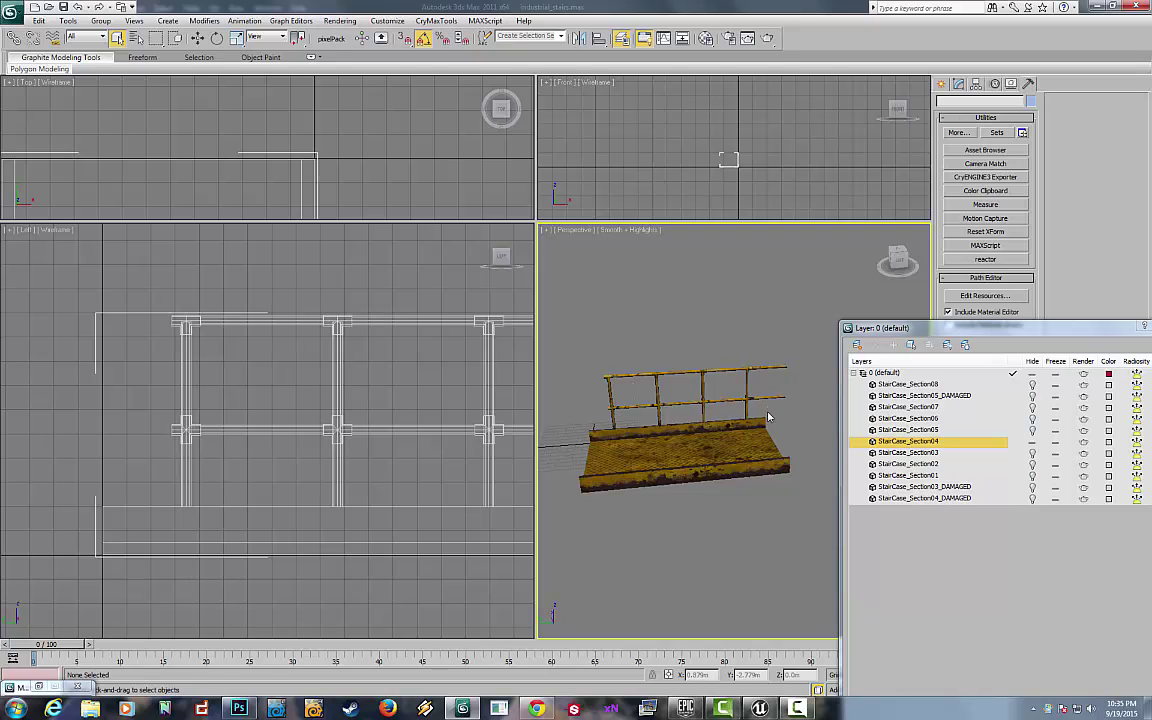
middle_drag(442, 386, 328, 376)
scroll(380, 380, down, 4)
click(1032, 442)
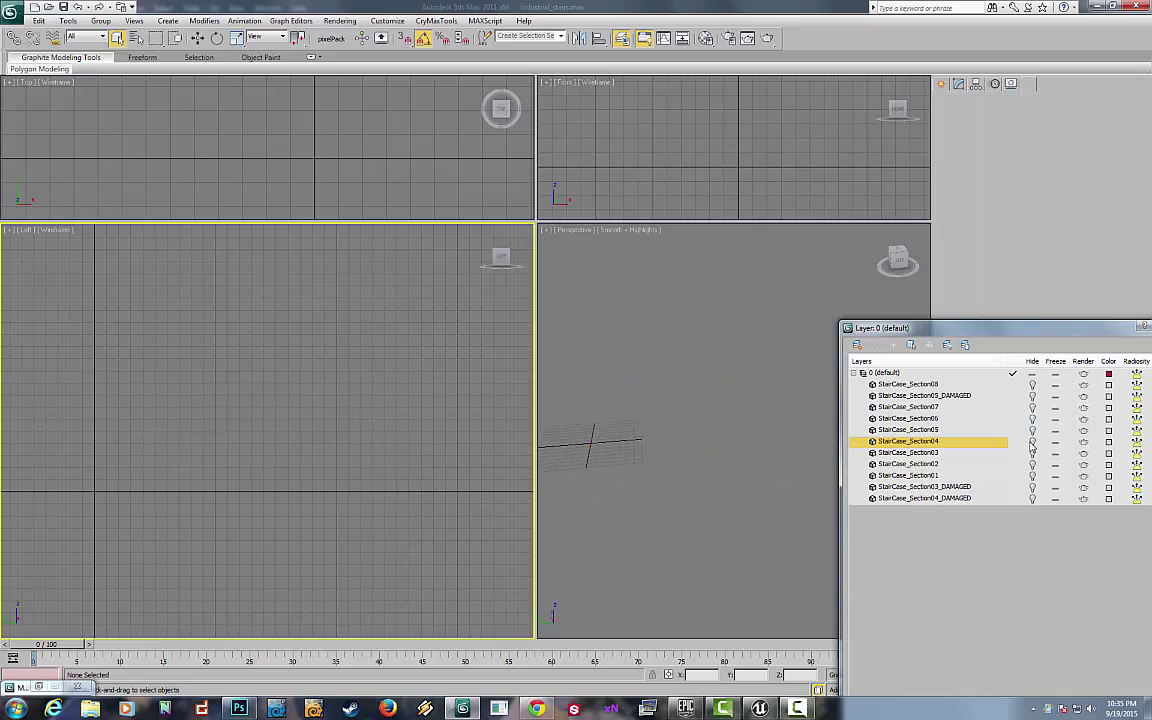
Step: Show StairCase_Section05, examine the short flight of steps with its railing, and hide it
click(1032, 431)
middle_drag(739, 434, 823, 429)
scroll(813, 436, up, 3)
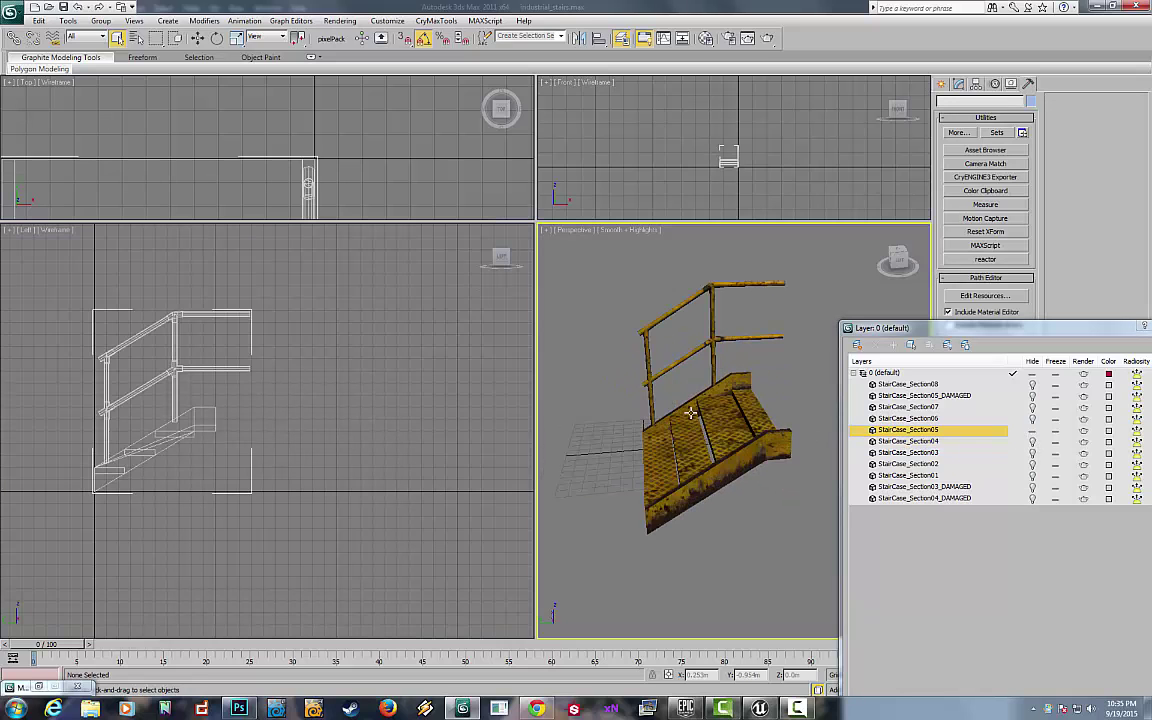
click(1032, 430)
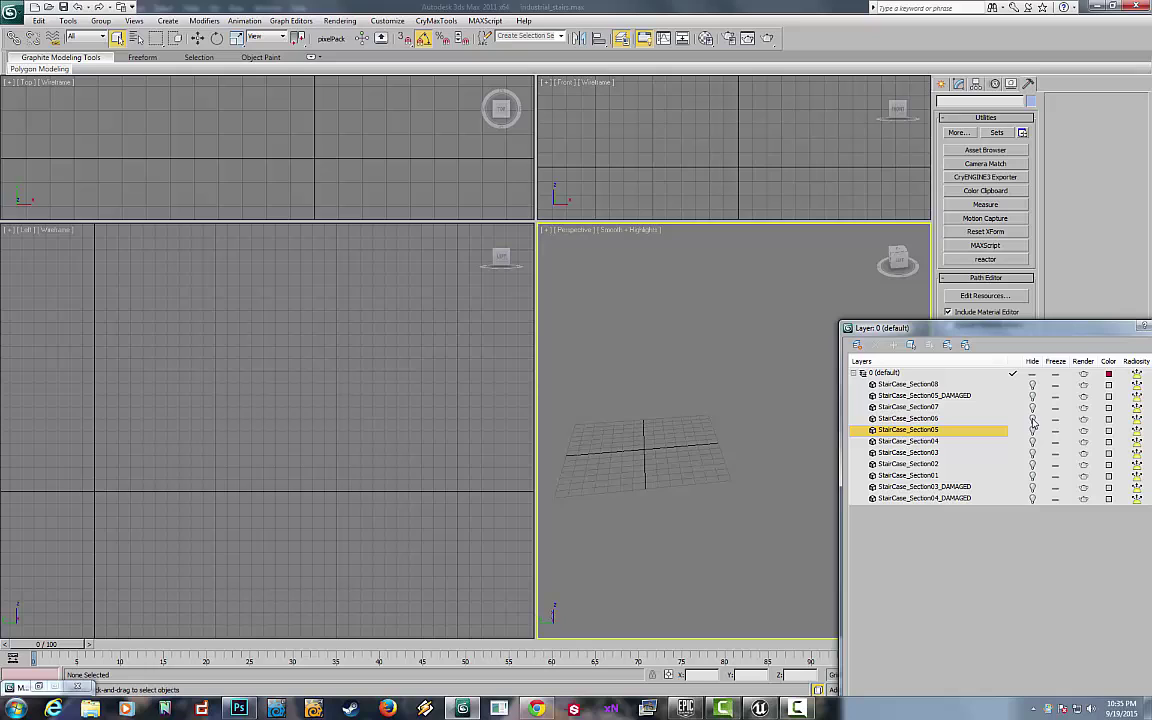
Step: Examine the StairCase_Section06 platform and StairCase_Section07 in its place, leaving both hidden
click(1032, 418)
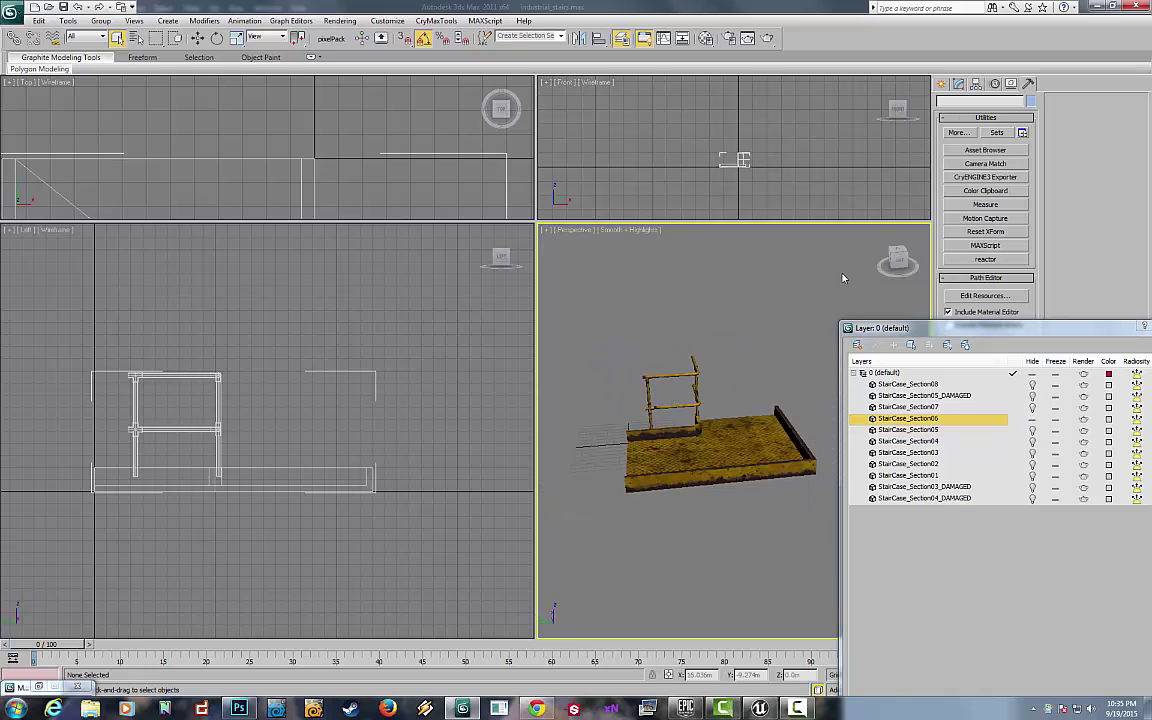
mouse_move(899, 261)
mouse_down()
mouse_move(894, 280)
mouse_move(915, 290)
mouse_move(940, 278)
mouse_move(890, 274)
mouse_up()
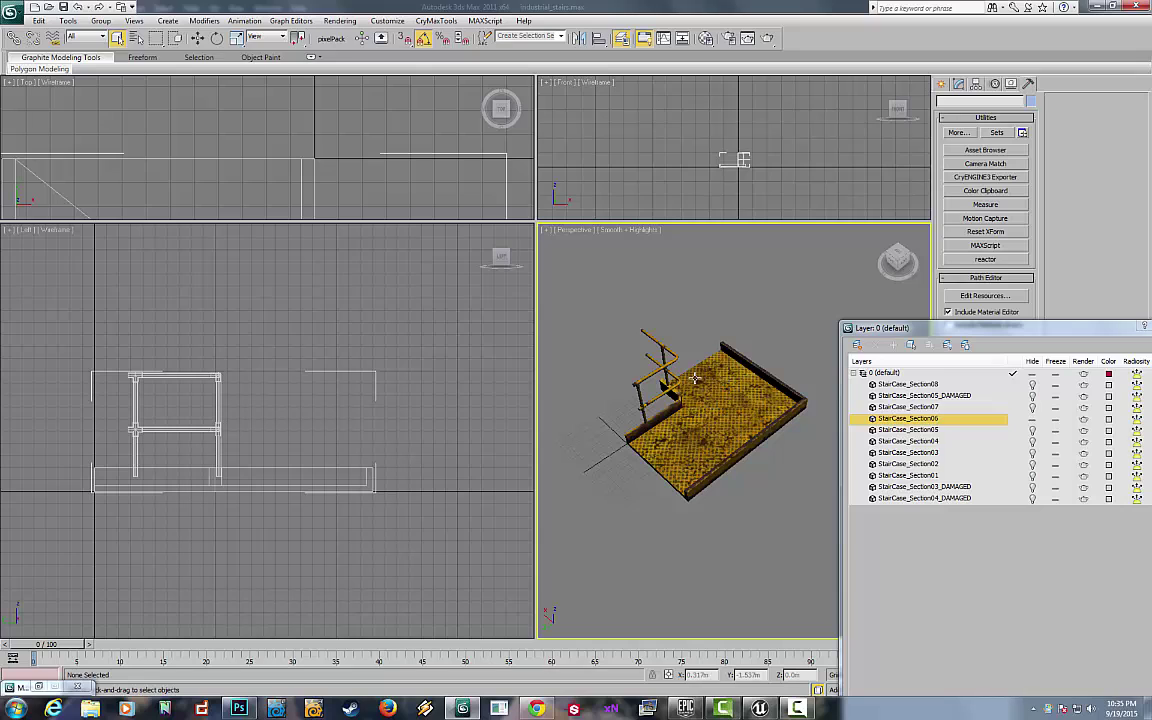
click(895, 407)
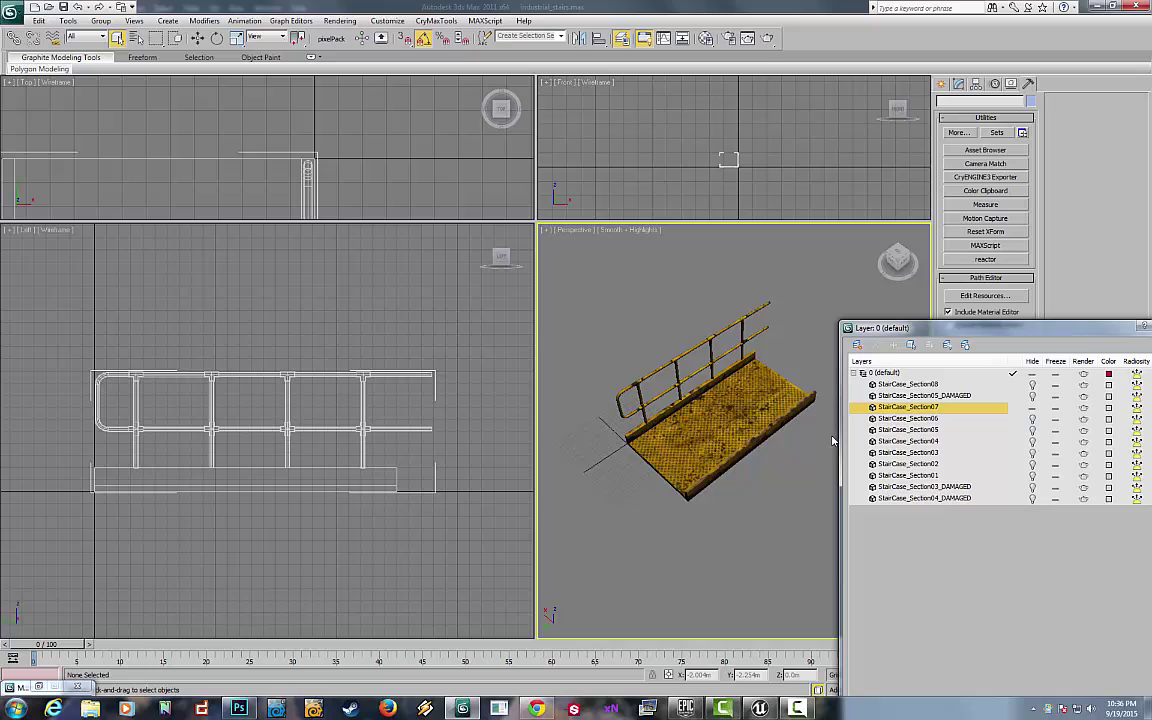
middle_drag(781, 443, 730, 445)
click(904, 262)
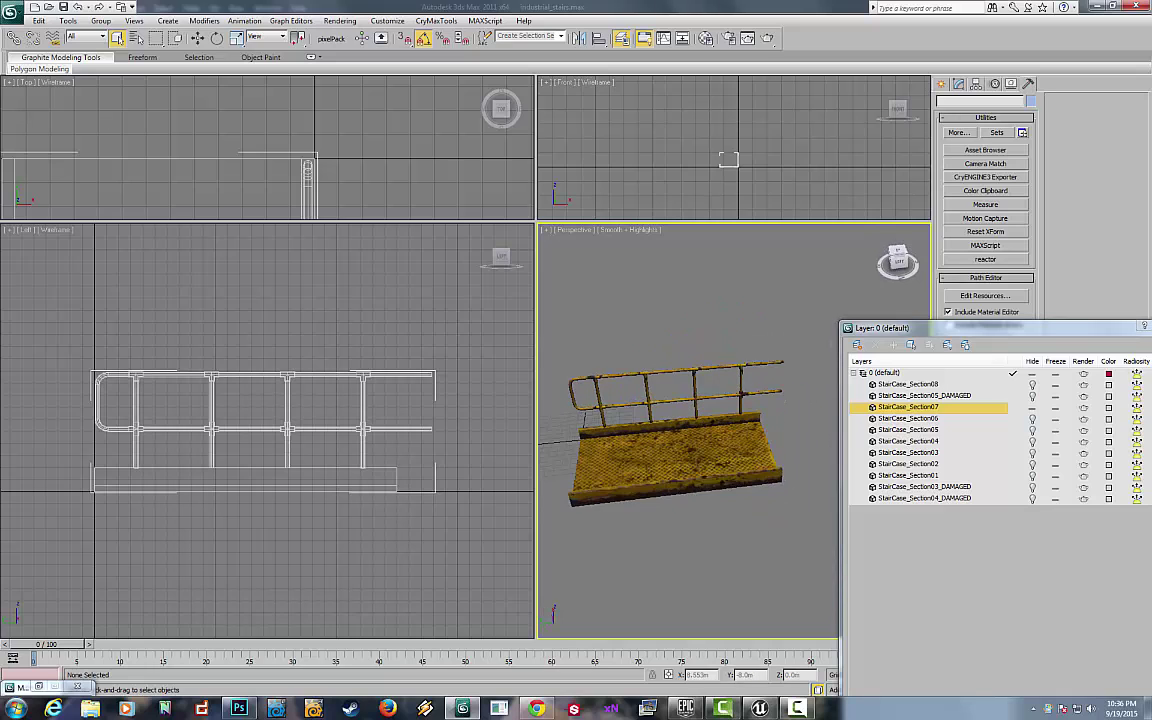
alt+middle_drag(686, 373, 665, 376)
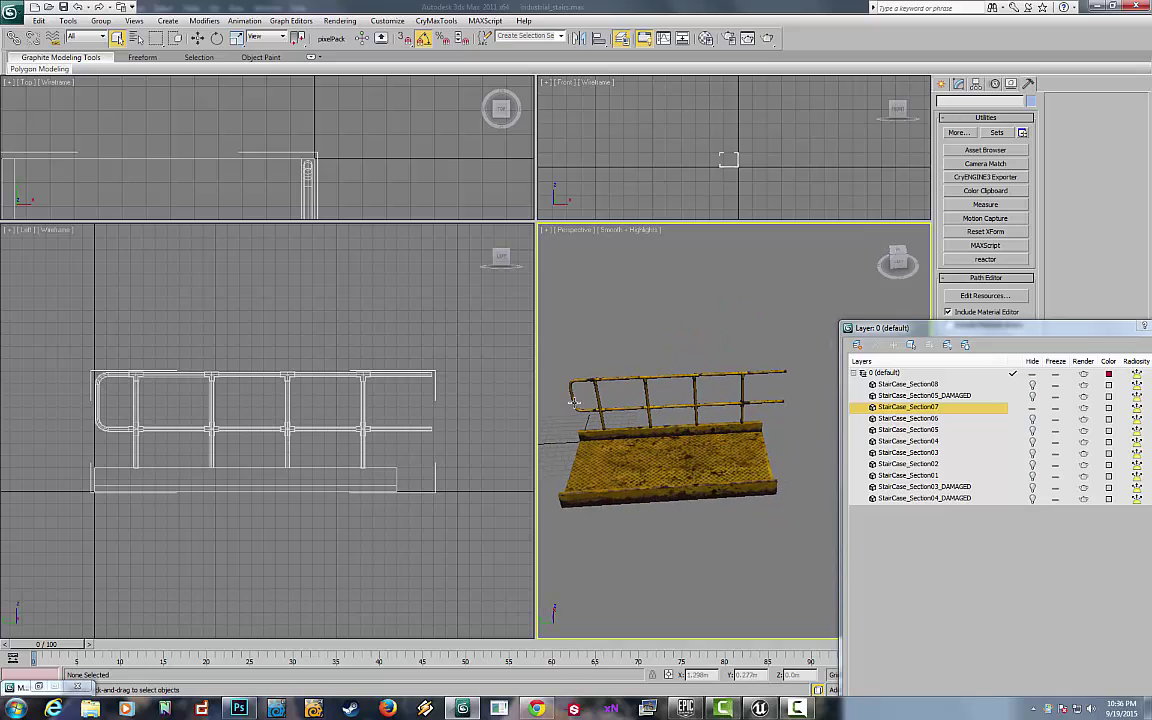
click(1033, 407)
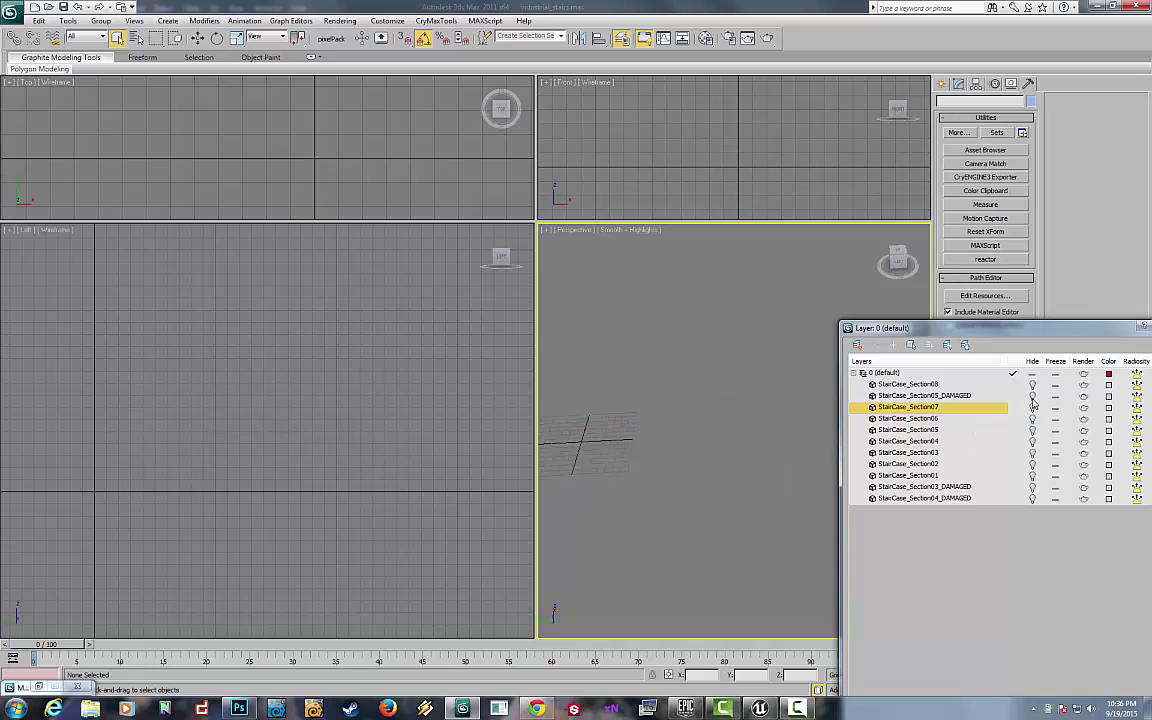
Step: Show StairCase_Section05_DAMAGED, look over its missing steps and broken railing, and hide it
click(1033, 396)
middle_drag(760, 449, 825, 419)
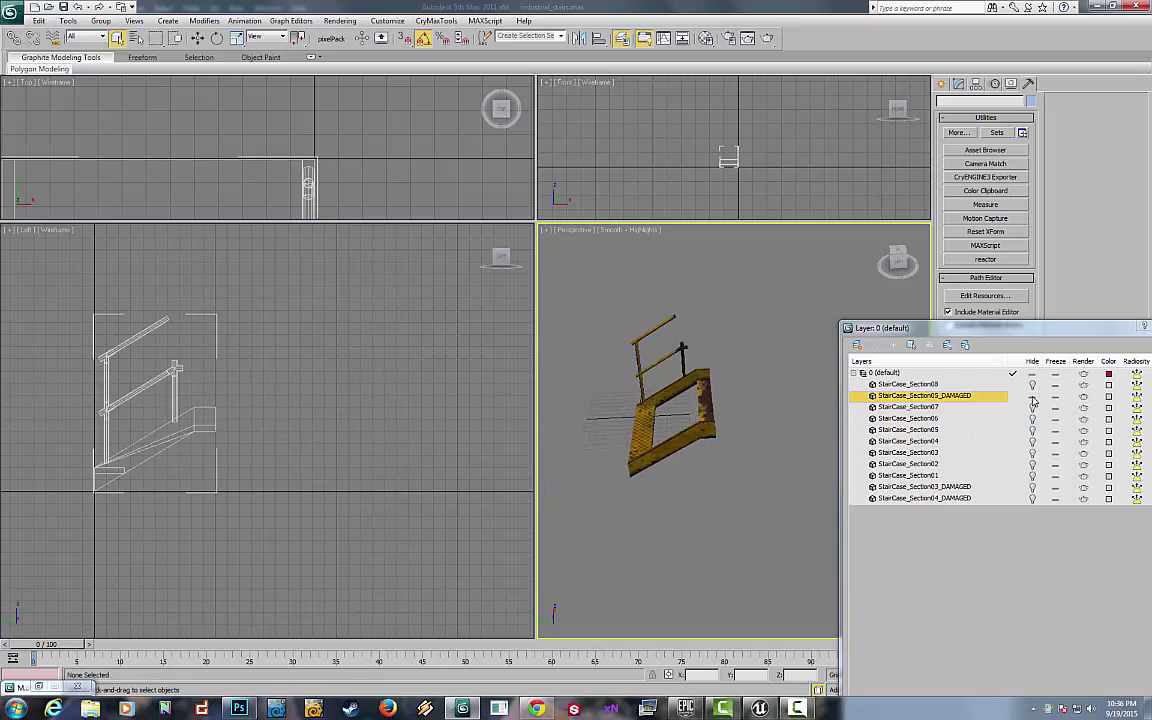
click(1033, 397)
Step: Show StairCase_Section03_DAMAGED, examine its broken steps and bent railing, and hide it
click(1032, 486)
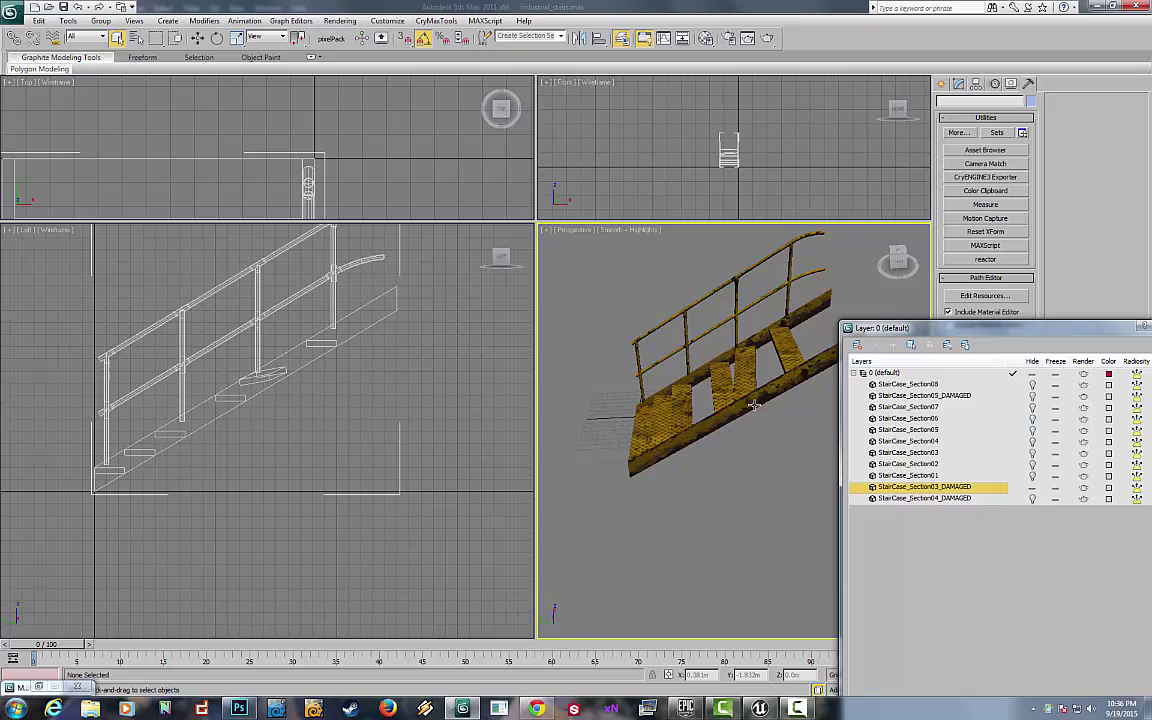
middle_drag(753, 401, 679, 462)
drag(892, 268, 912, 276)
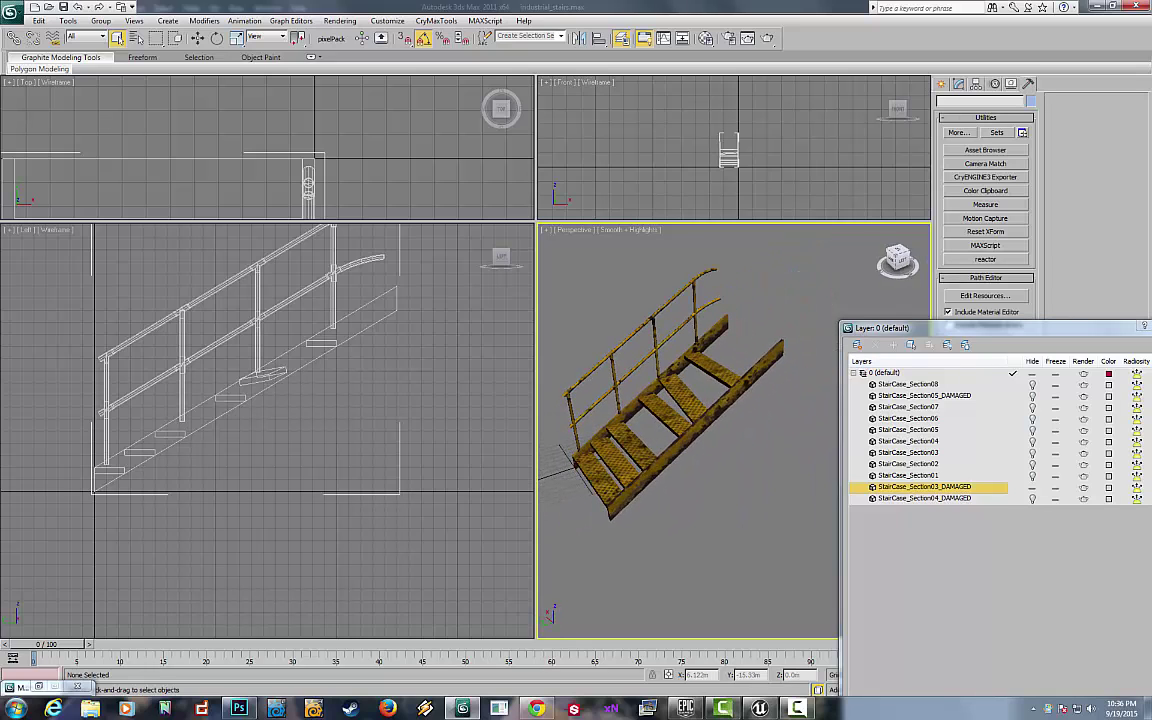
click(1033, 487)
Step: Examine the broken railing of StairCase_Section04_DAMAGED up close, and replace it in the view with the intact StairCase_Section04
click(1033, 498)
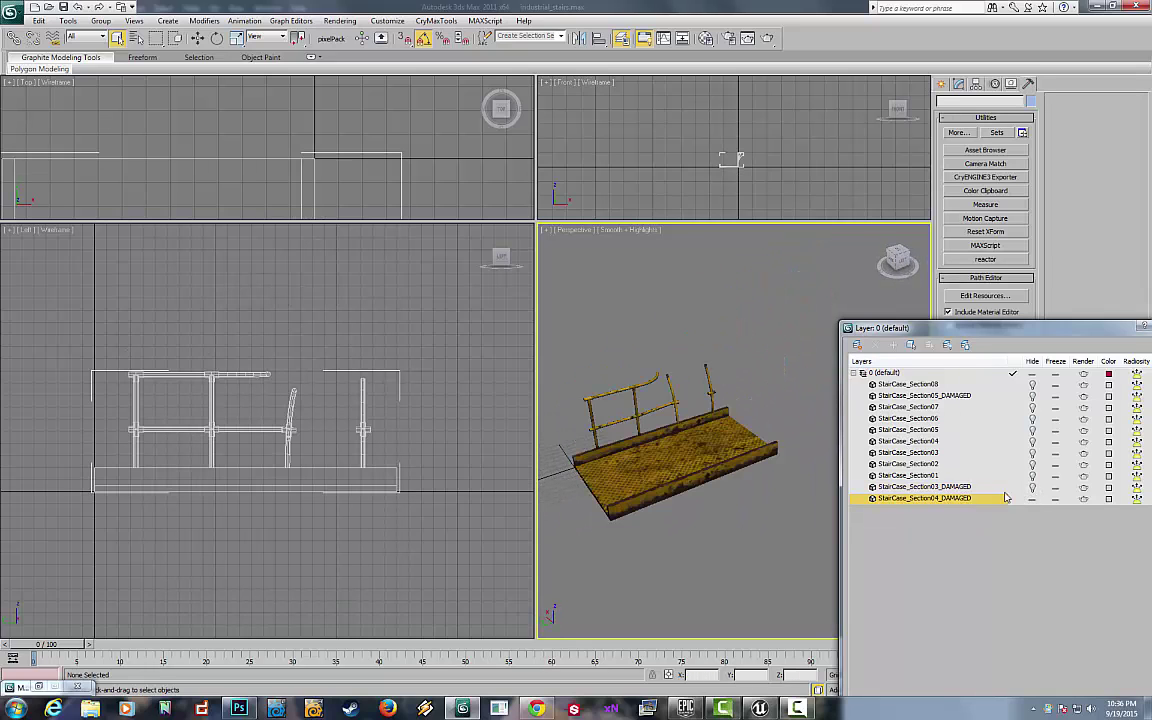
scroll(757, 479, up, 2)
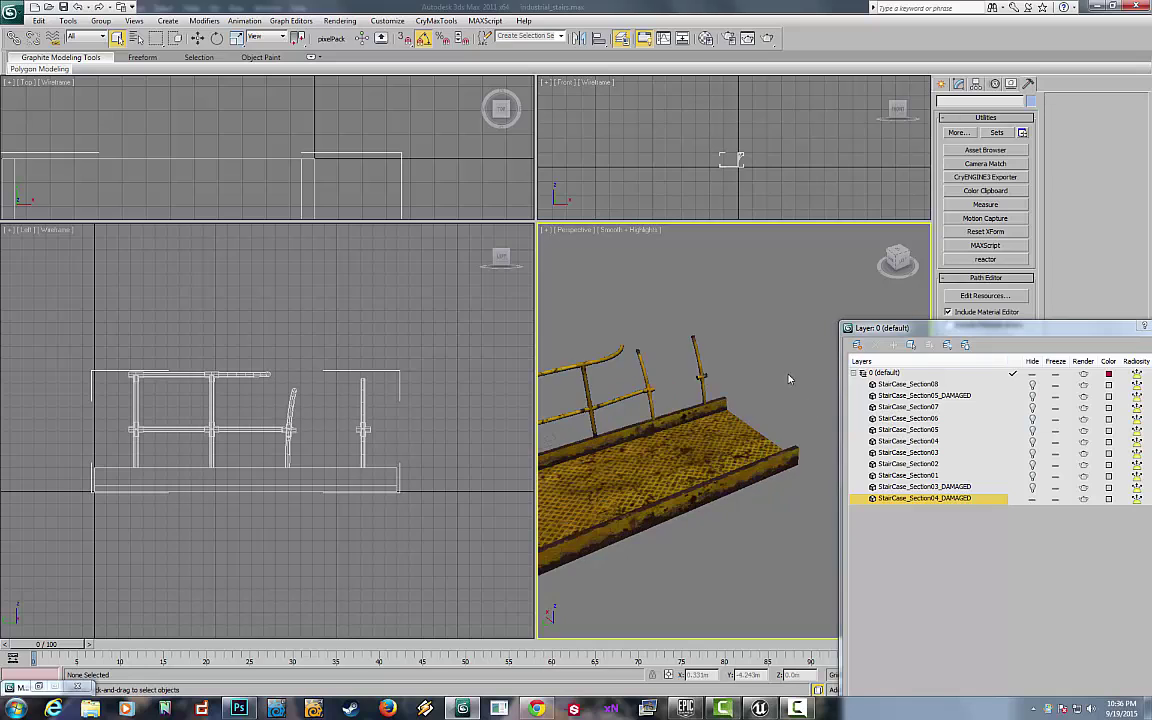
alt+middle_drag(788, 379, 746, 406)
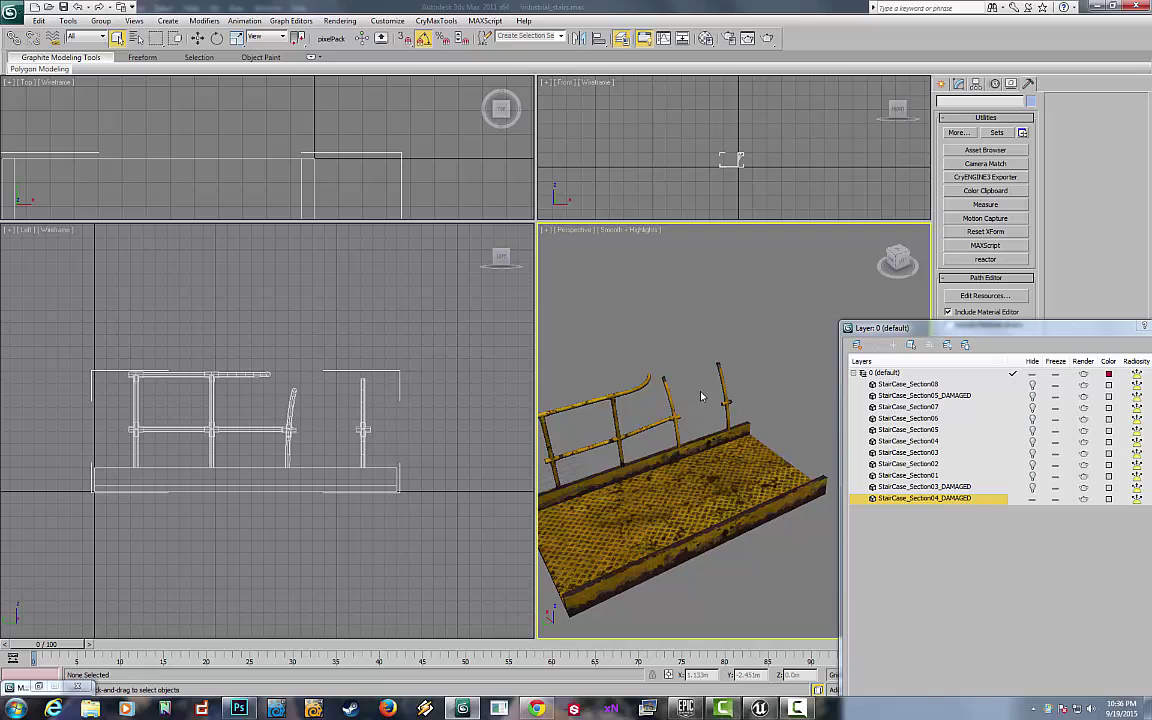
scroll(758, 356, up, 3)
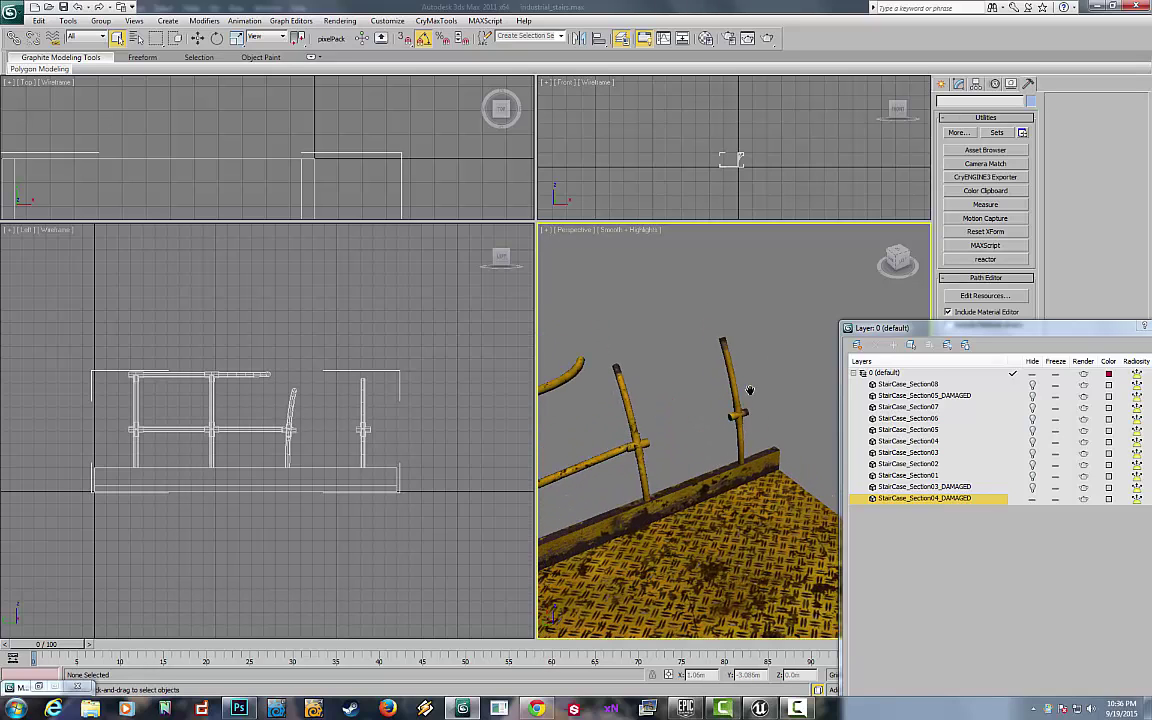
scroll(653, 373, up, 1)
scroll(674, 403, down, 4)
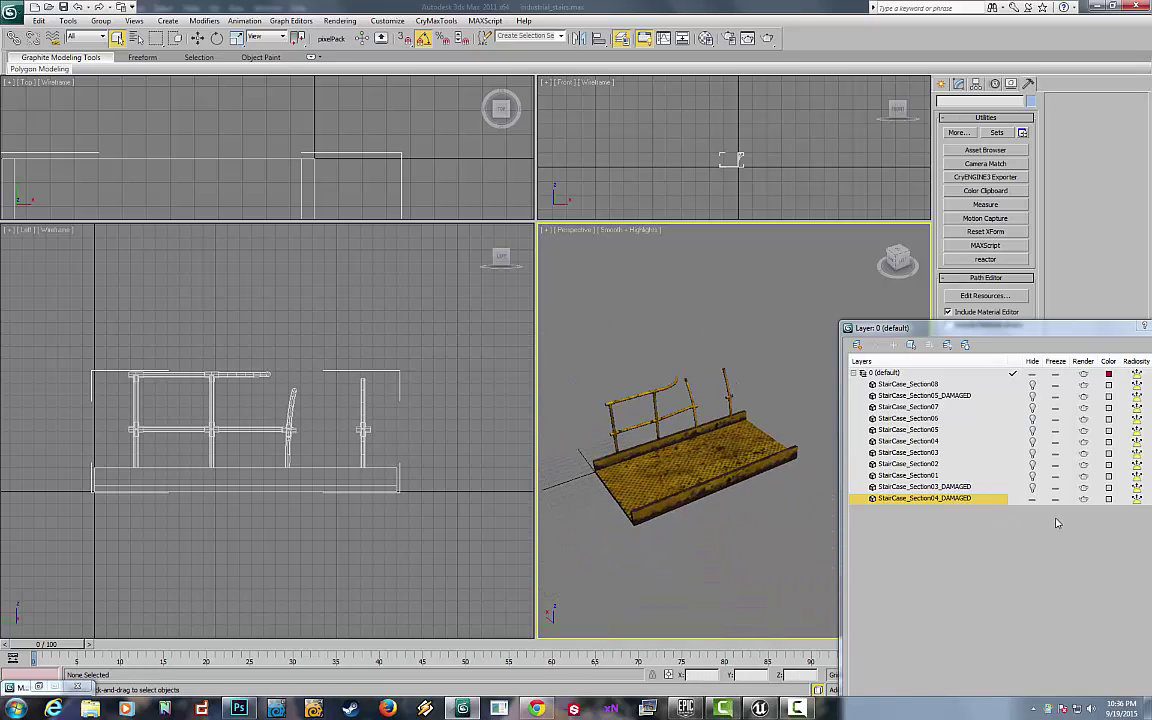
click(1033, 499)
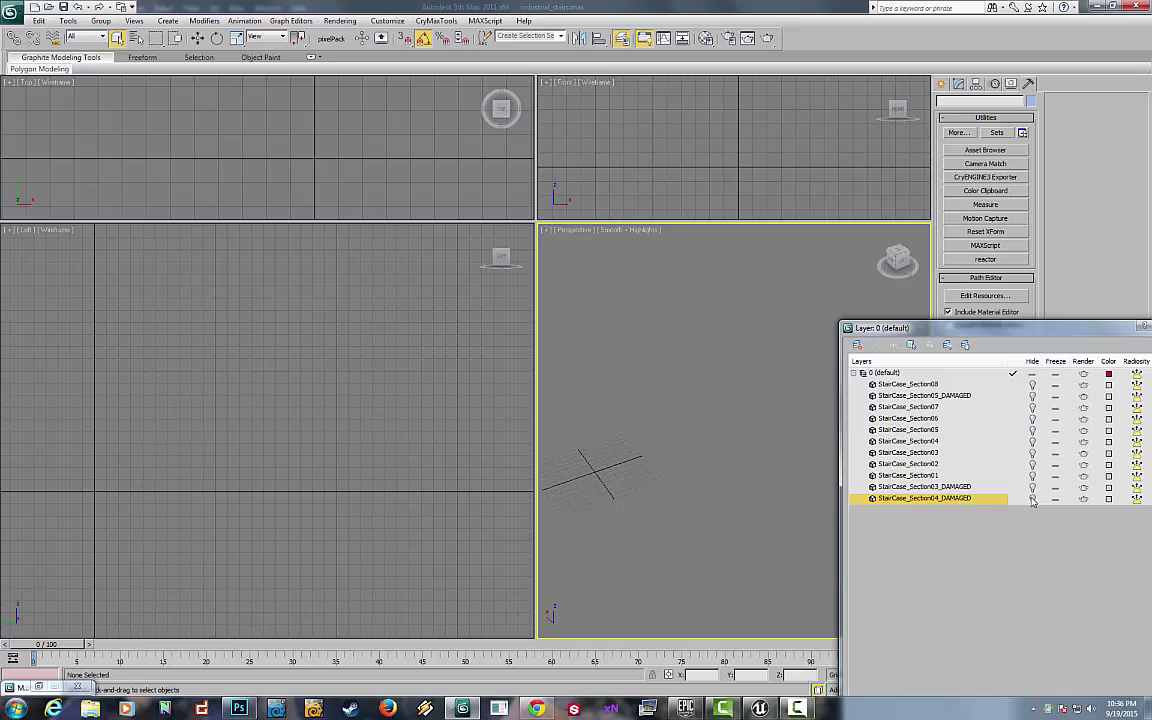
click(1033, 441)
alt+middle_drag(784, 483, 533, 480)
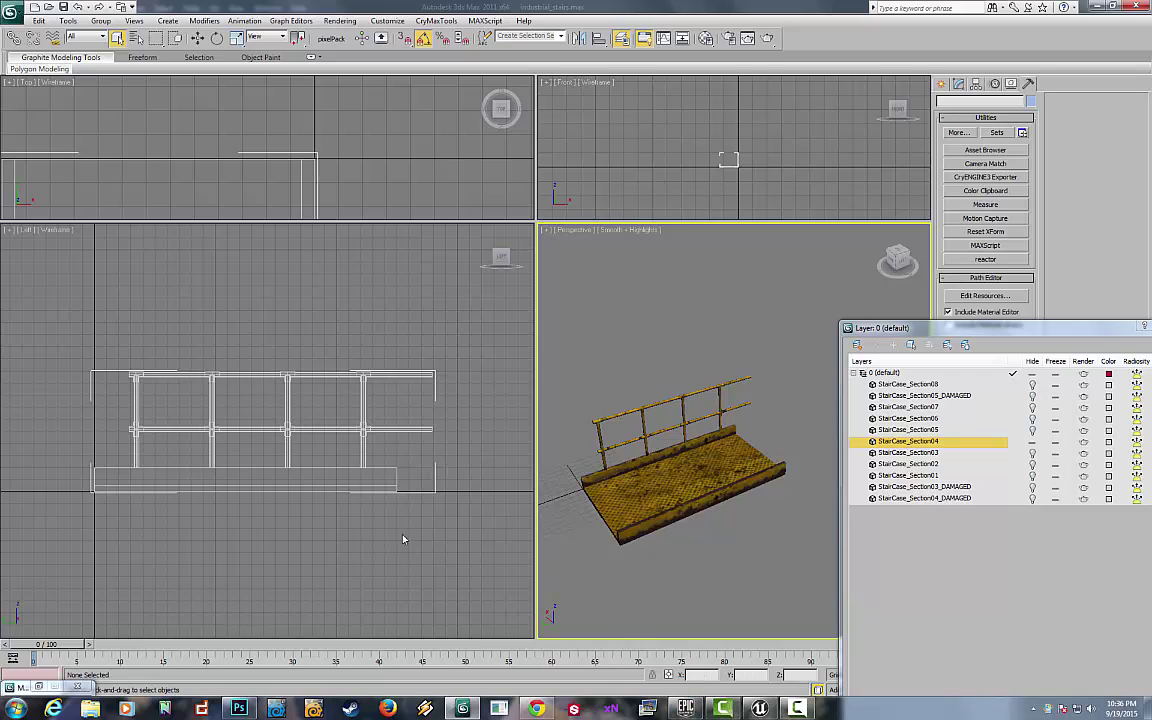
Step: Switch to Unreal Editor and select the arena floor below the assembled staircase
click(760, 708)
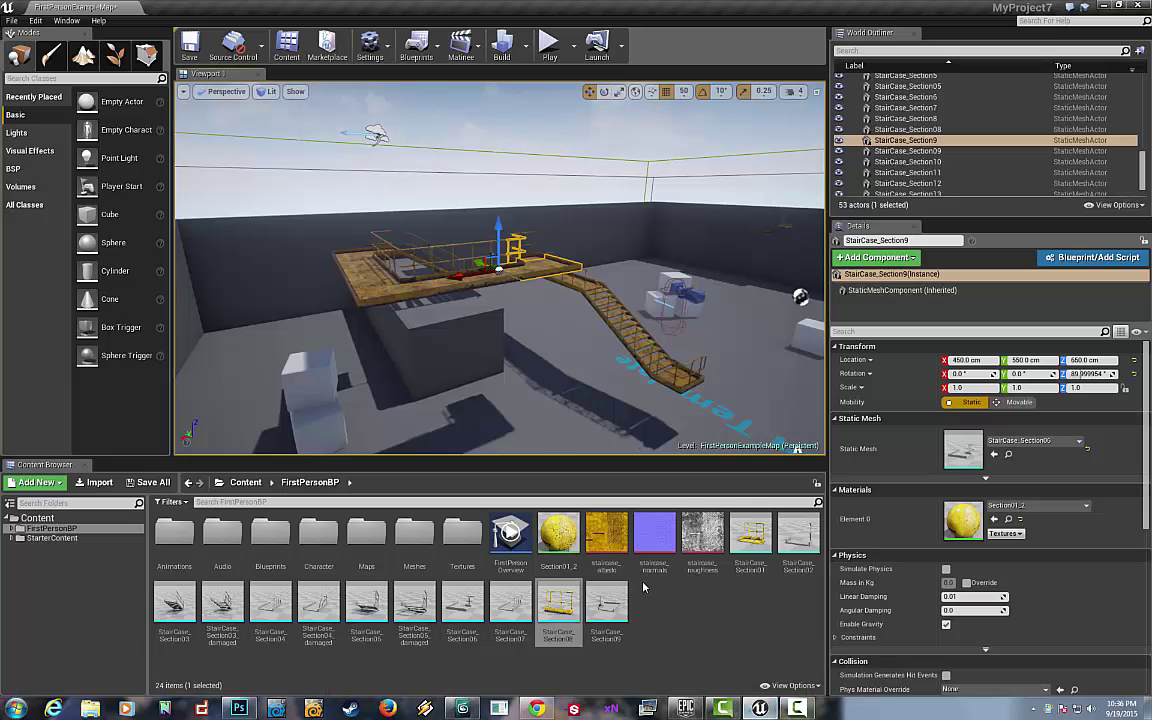
click(546, 390)
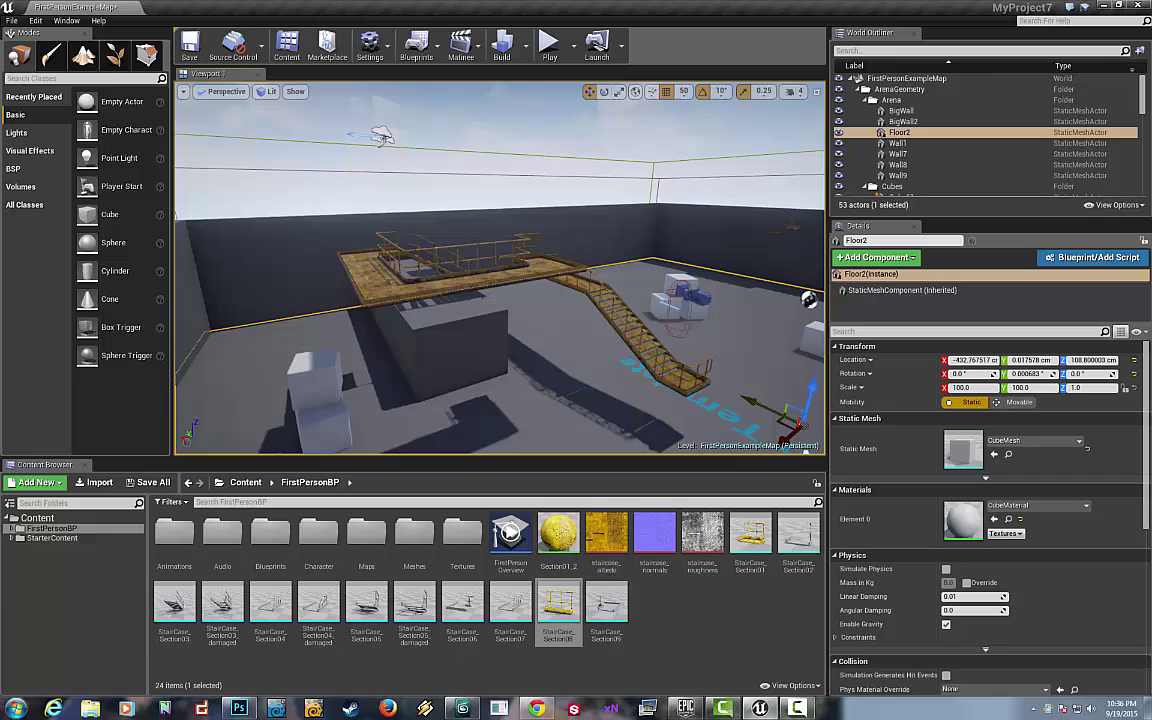
Step: Pull the StairCase_Section04 platform out of the assembled staircase, moving it along X to -250 cm
right_drag(568, 392, 370, 436)
key(d)
key(d)
key(w)
key(s)
drag(648, 340, 602, 263)
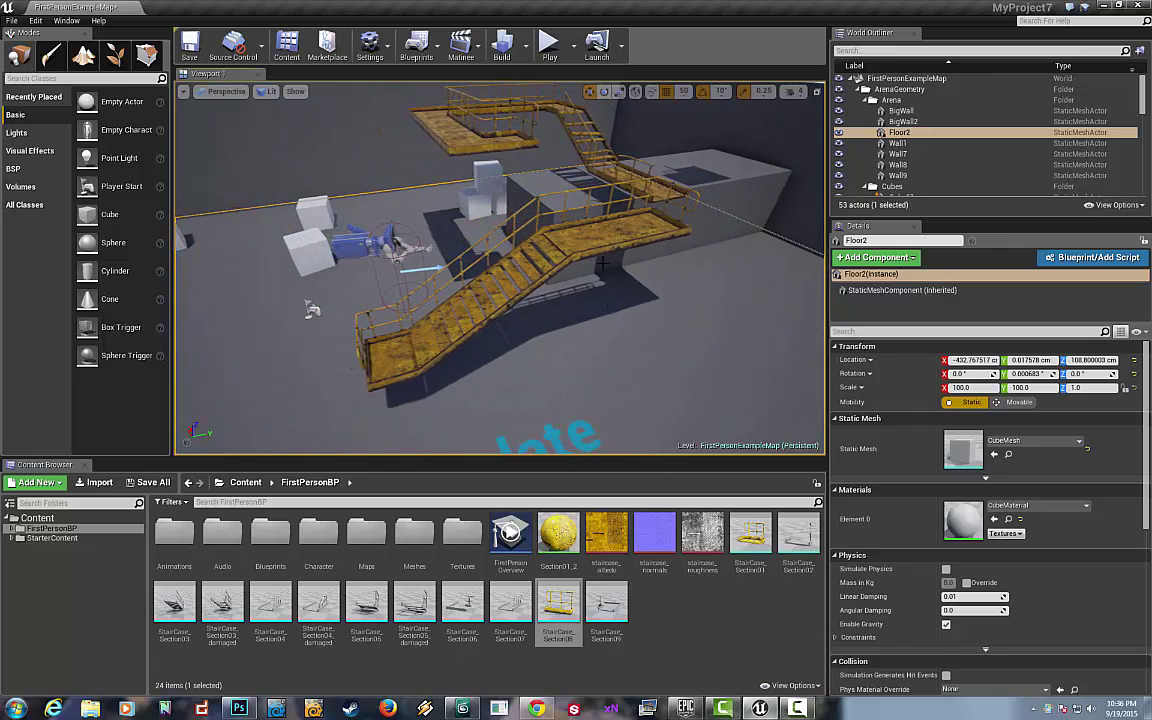
click(615, 212)
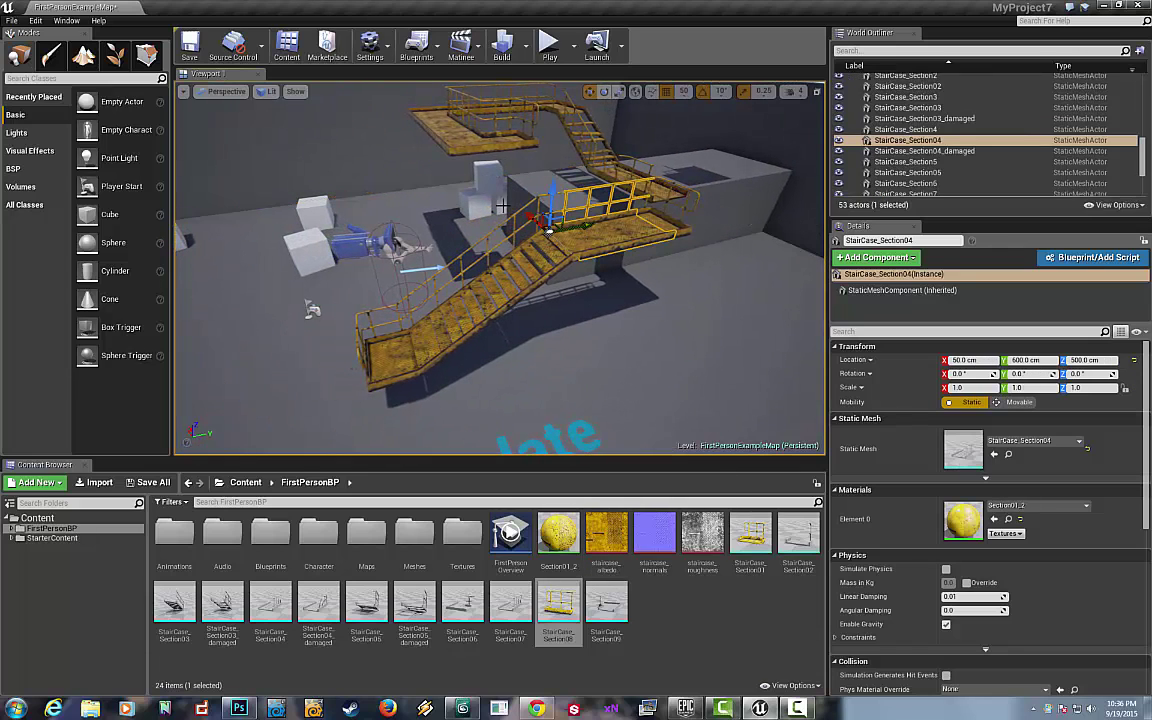
drag(532, 219, 618, 298)
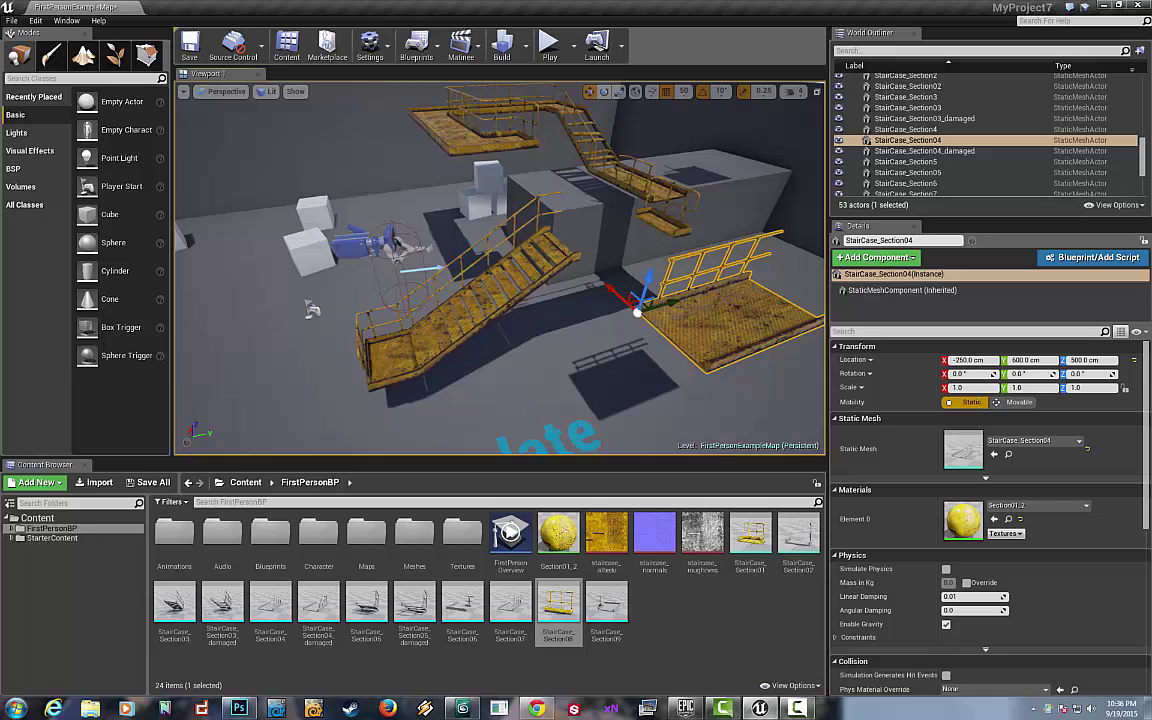
Step: Review the position grid snap sizes, and move the StairCase_Section04 platform back into the staircase at X 50 cm
right_drag(559, 273, 608, 252)
right_drag(596, 318, 580, 325)
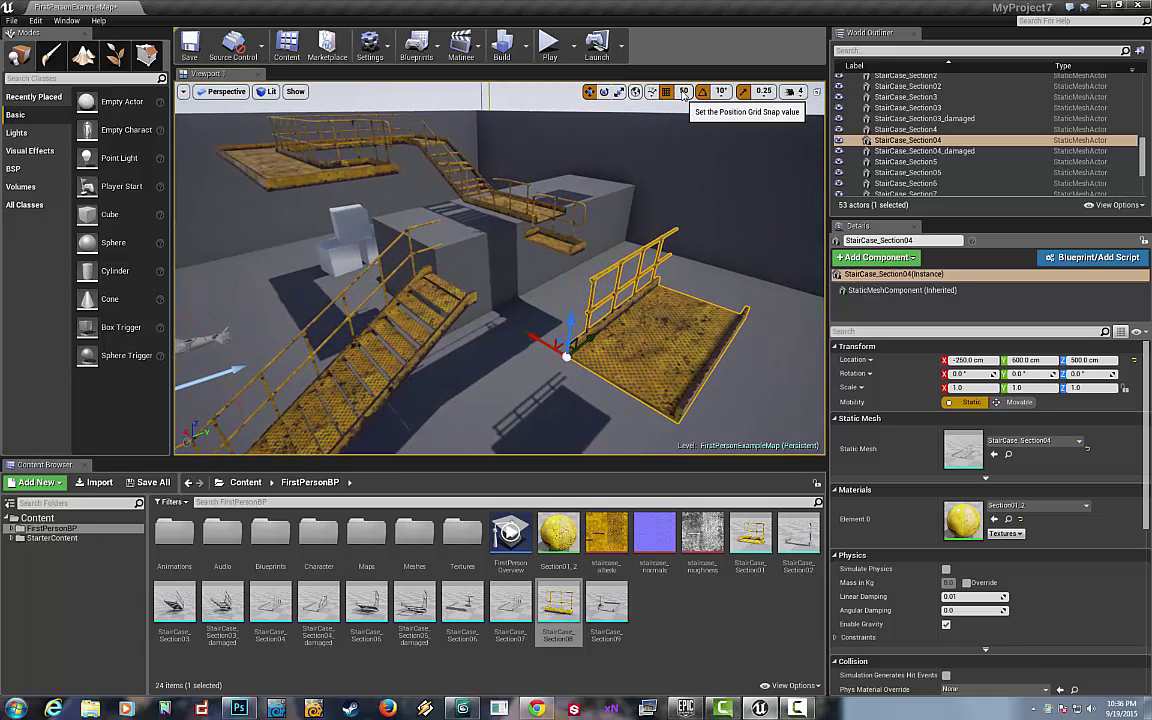
click(684, 92)
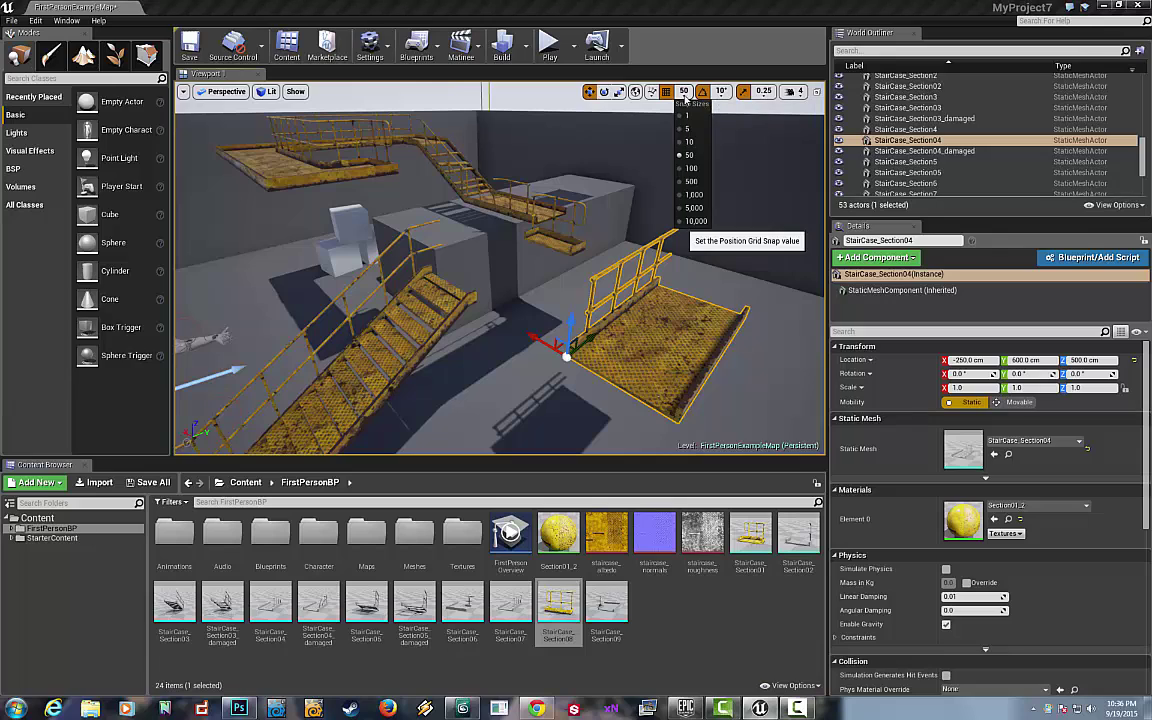
click(684, 92)
click(684, 92)
click(684, 92)
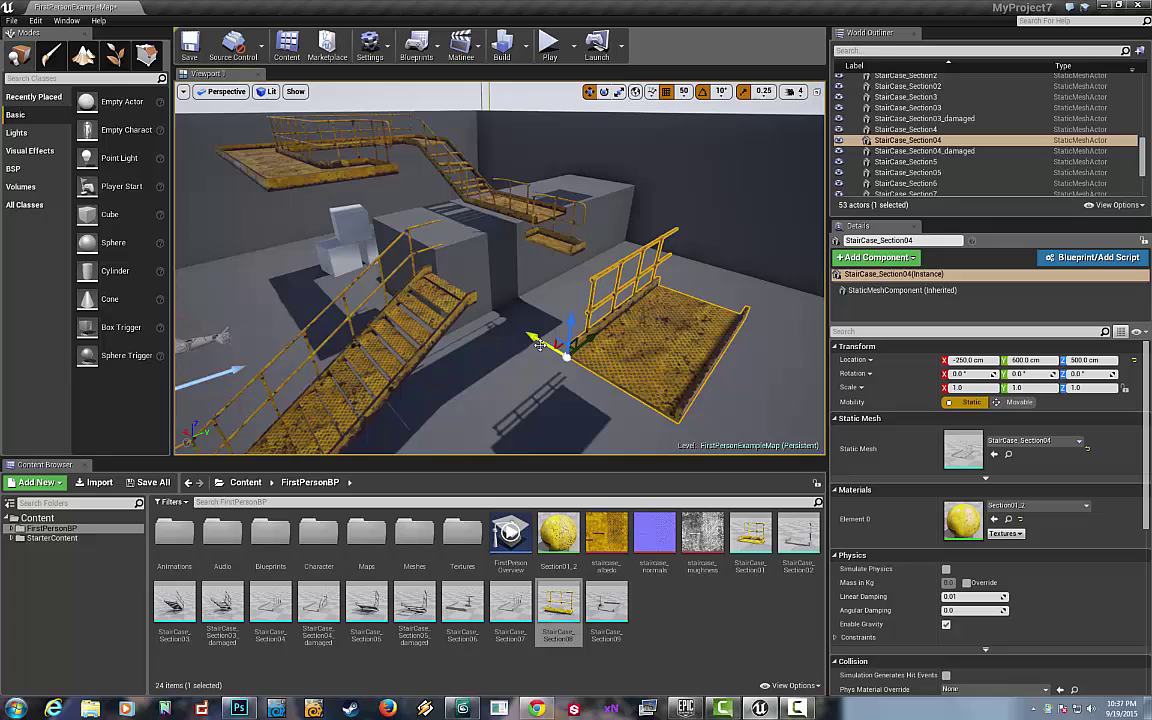
drag(548, 348, 377, 245)
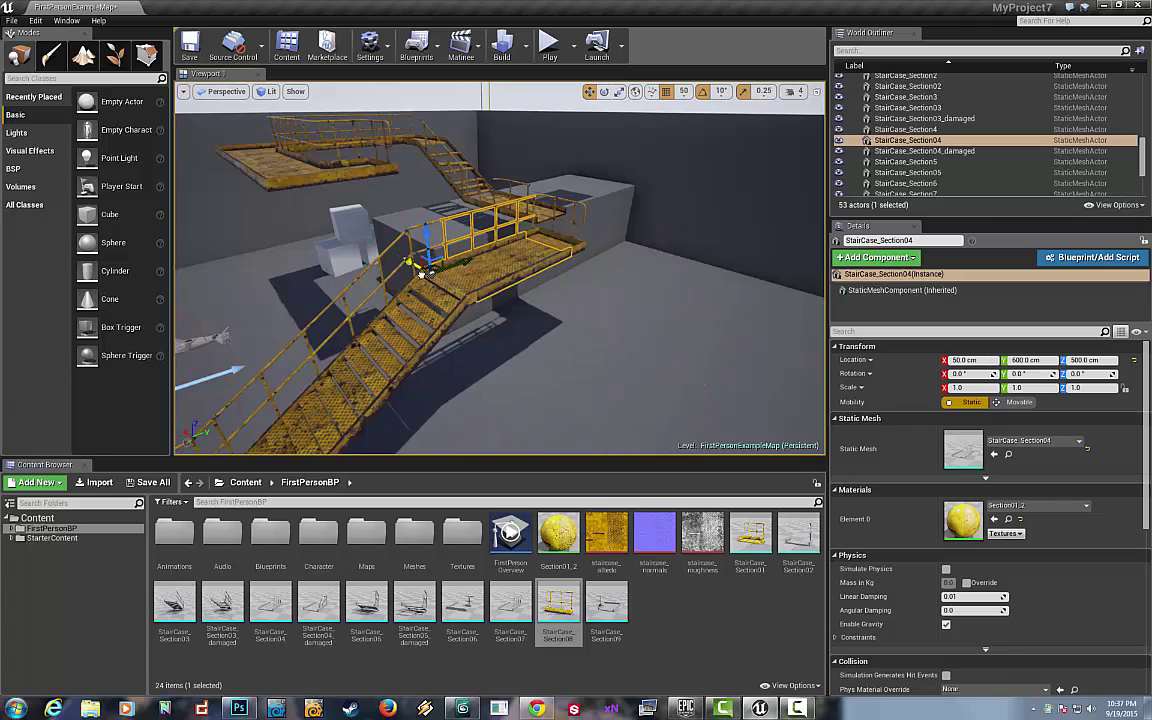
Step: Move the StairCase_Section13 end piece away from the platform, along Y to 1400 cm
click(577, 325)
mouse_move(577, 325)
right_down()
mouse_move(445, 320)
mouse_move(588, 307)
right_up()
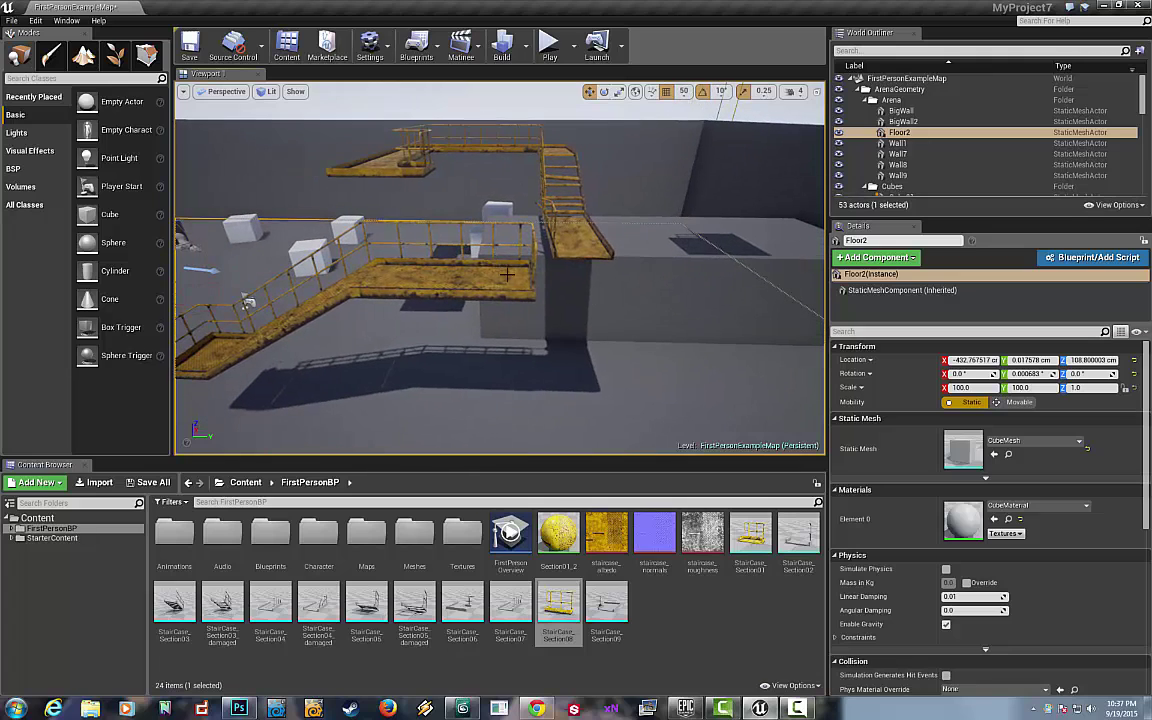
click(527, 278)
drag(556, 273, 735, 250)
Step: Duplicate the StairCase_Section04 platform, align the copy at X 50 cm, and move it along Y to extend the walkway
click(493, 285)
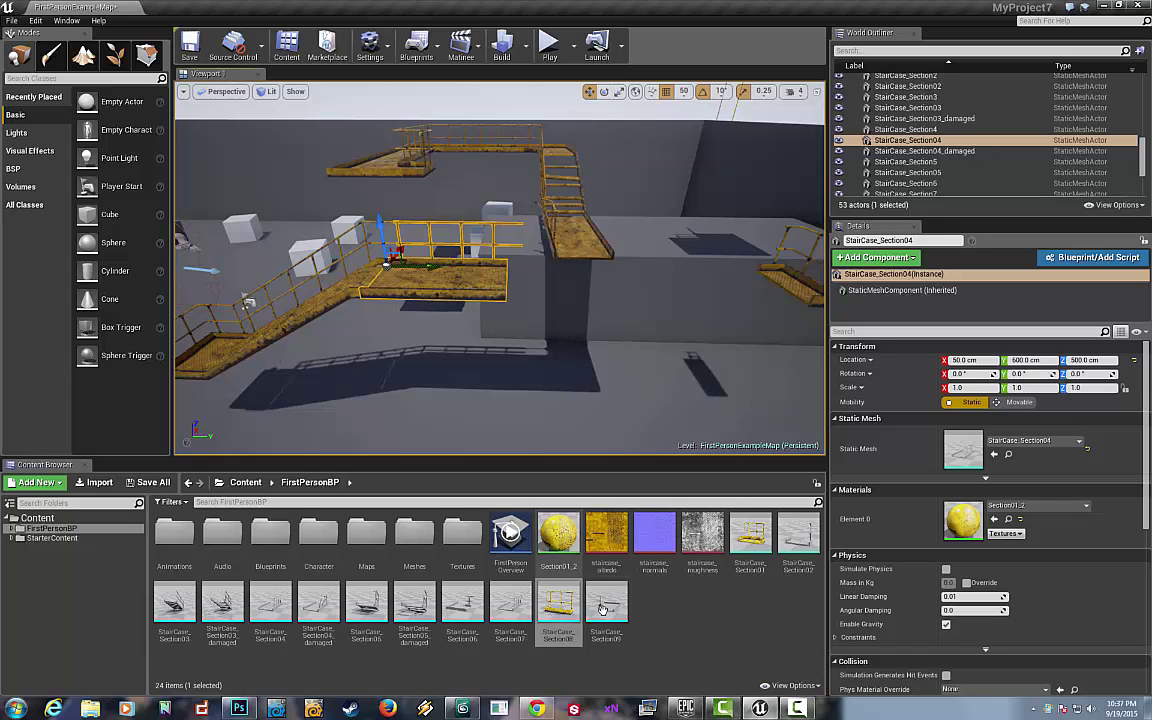
key(ctrl+w)
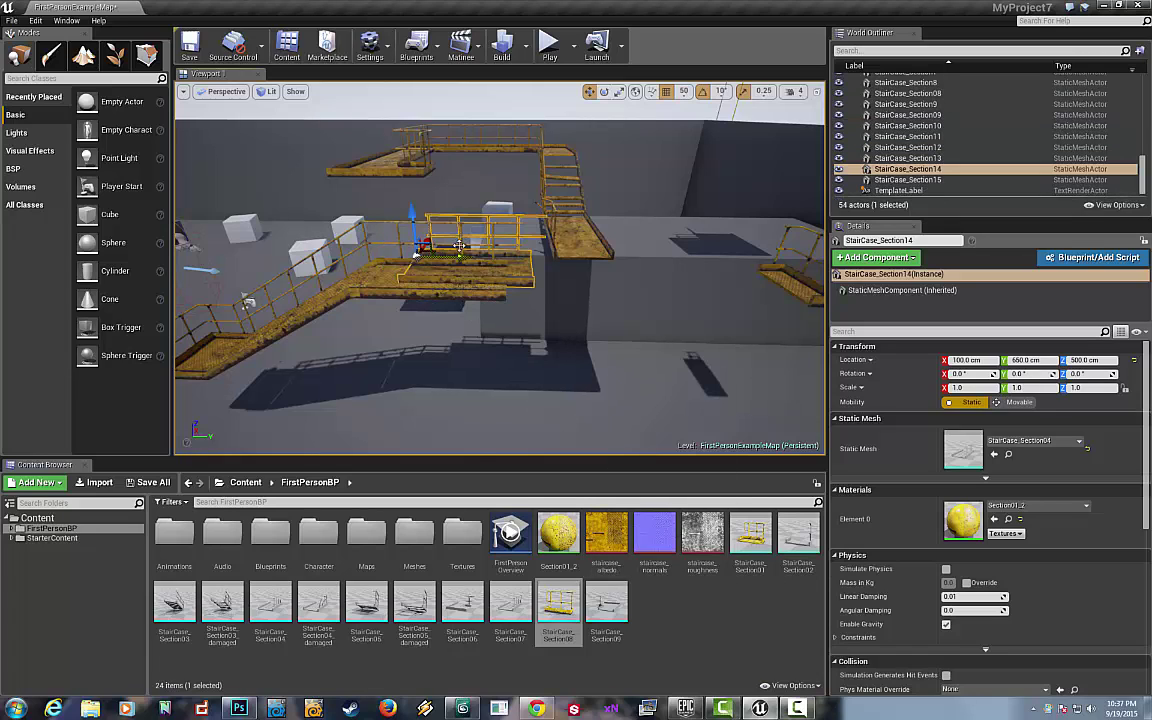
drag(426, 242, 365, 235)
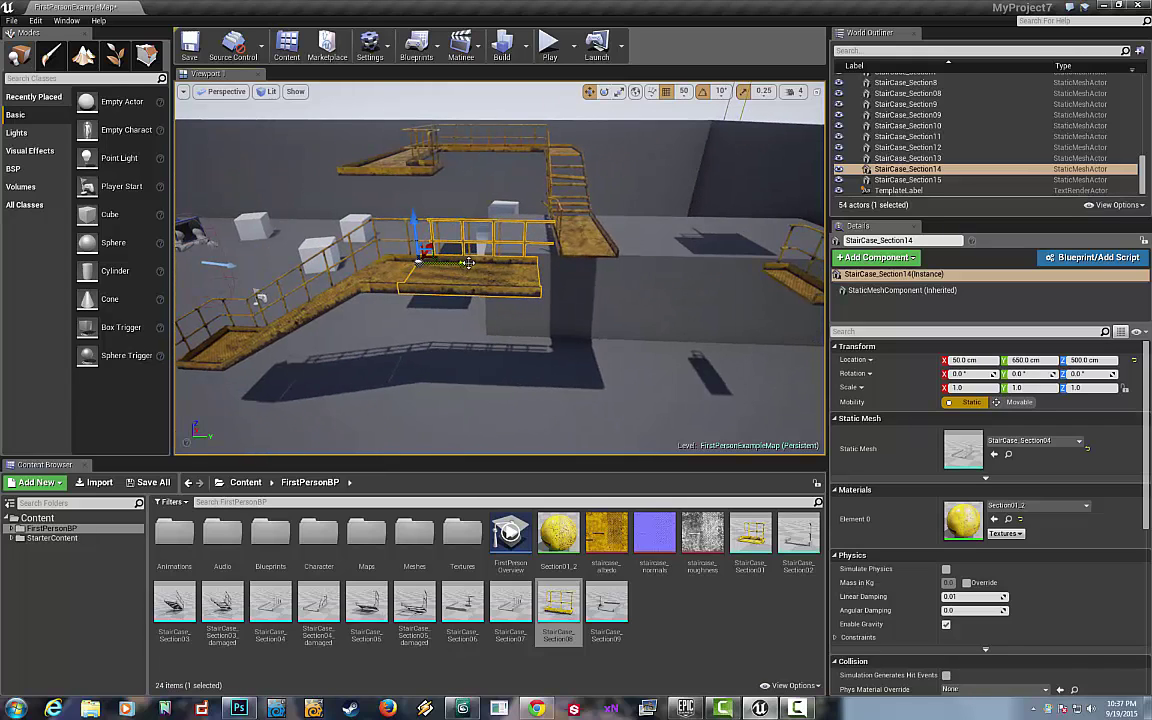
drag(461, 263, 555, 267)
click(543, 260)
click(543, 278)
click(522, 297)
Step: Add a StairCase_Section03 stair flight to the level and fit it to the walkway's end at X 50, Y 1100, Z 500 cm
right_drag(522, 297, 560, 270)
drag(560, 270, 577, 290)
click(661, 312)
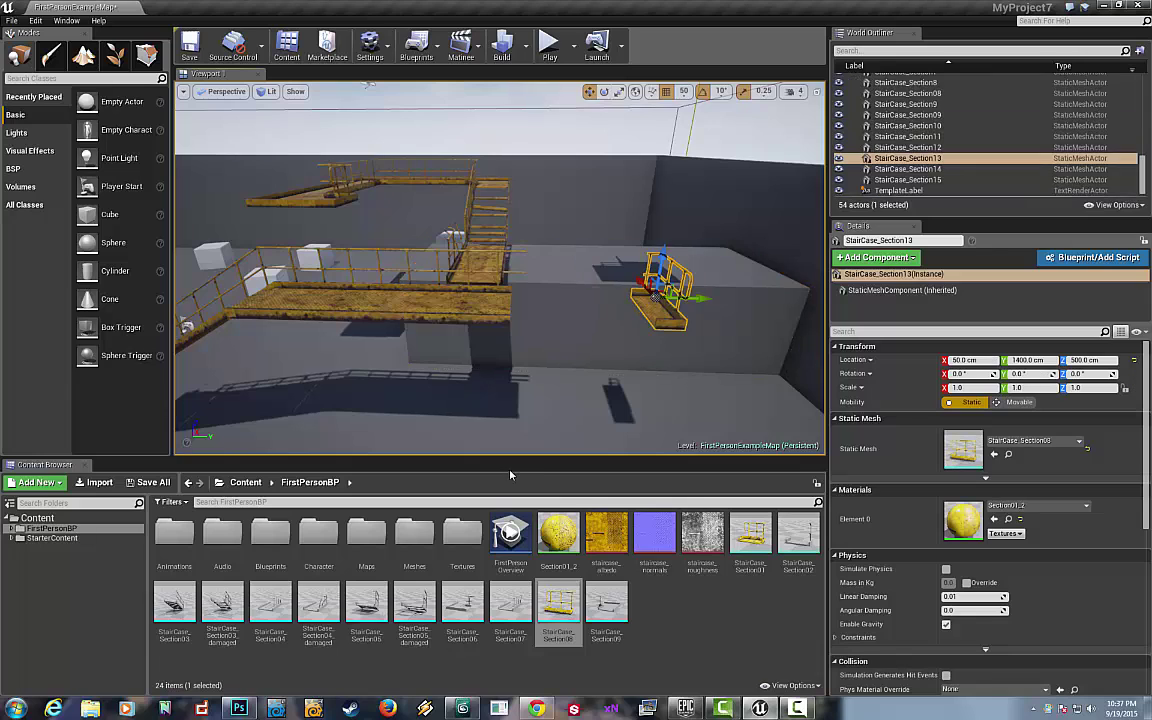
right_drag(459, 355, 400, 310)
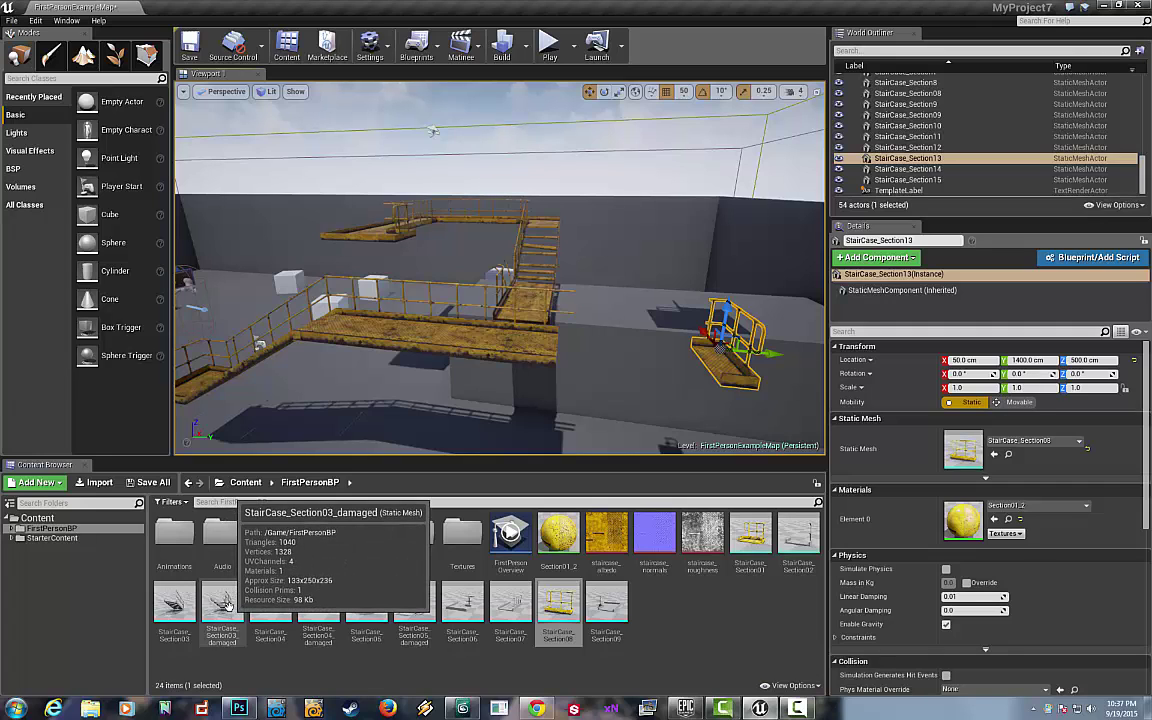
drag(174, 603, 535, 240)
key(d)
right_drag(560, 250, 471, 247)
drag(472, 247, 447, 300)
right_drag(447, 300, 530, 285)
key(a)
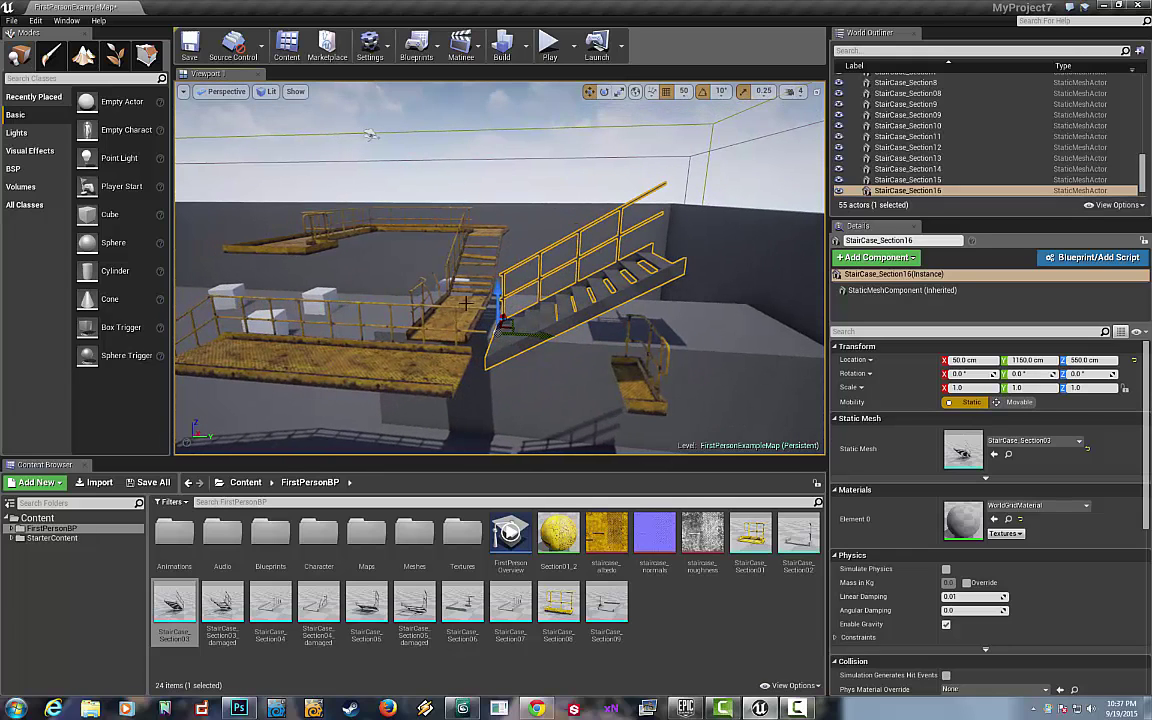
drag(499, 292, 498, 318)
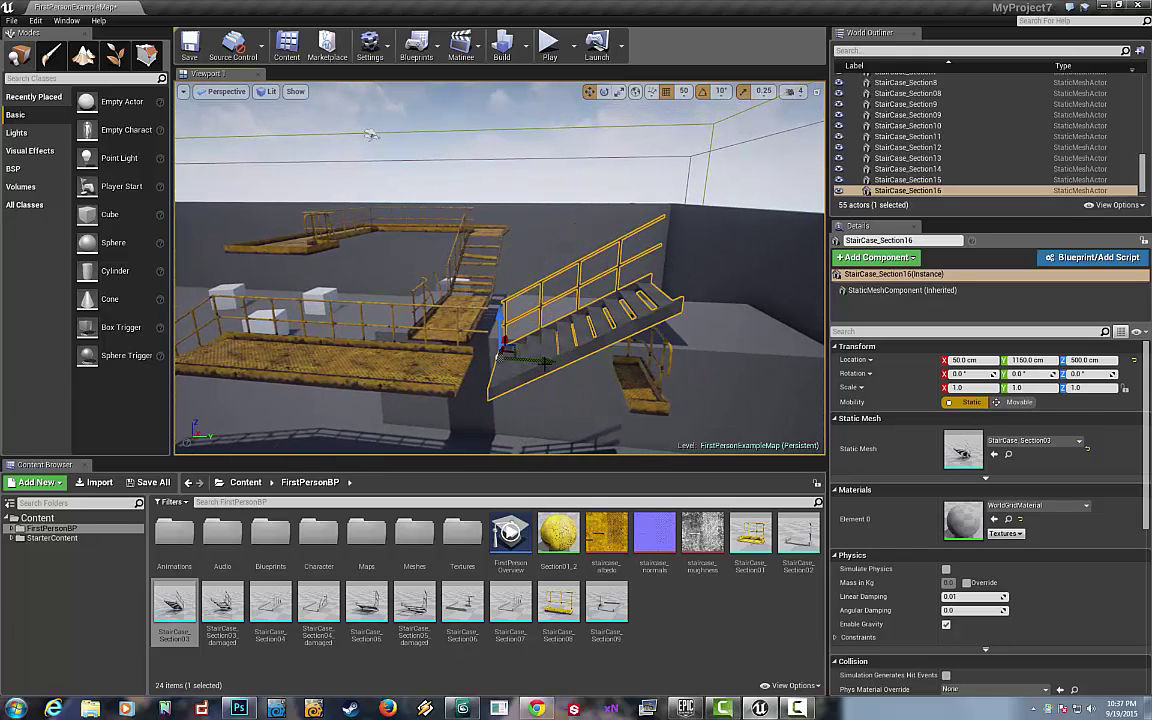
drag(545, 360, 521, 360)
Step: Assign the Section01_2 material to the new stair flight
click(522, 385)
key(a)
right_drag(522, 385, 620, 368)
click(585, 342)
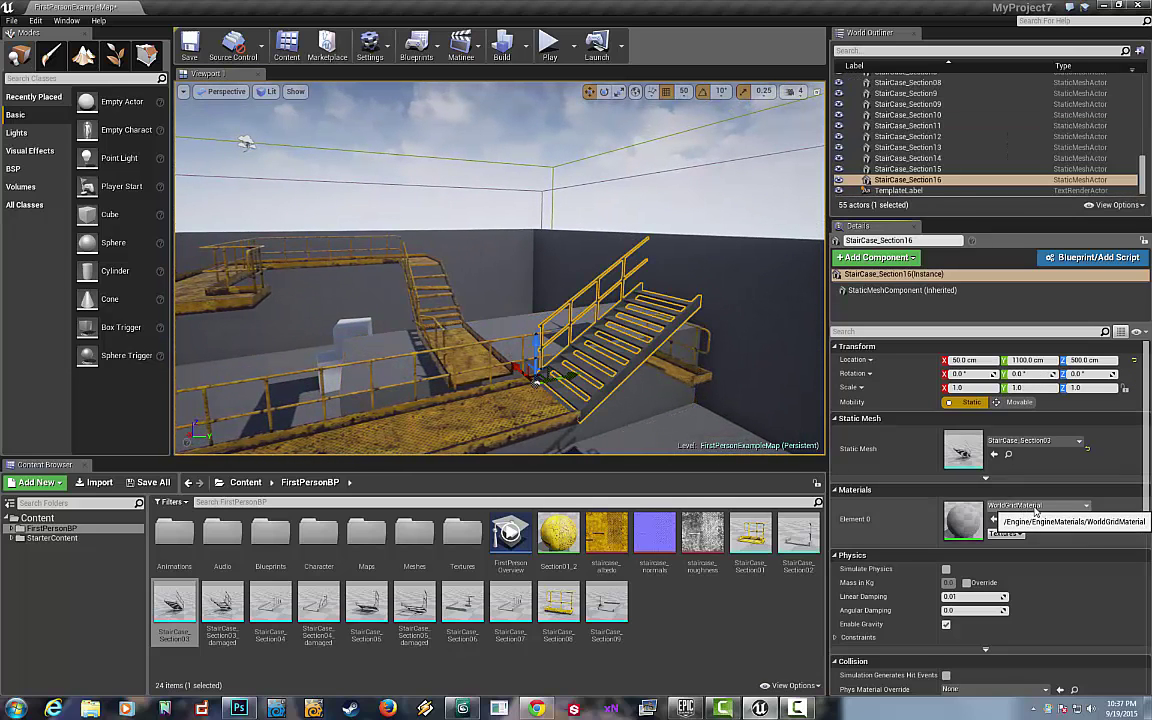
click(1024, 505)
drag(1144, 348, 1143, 478)
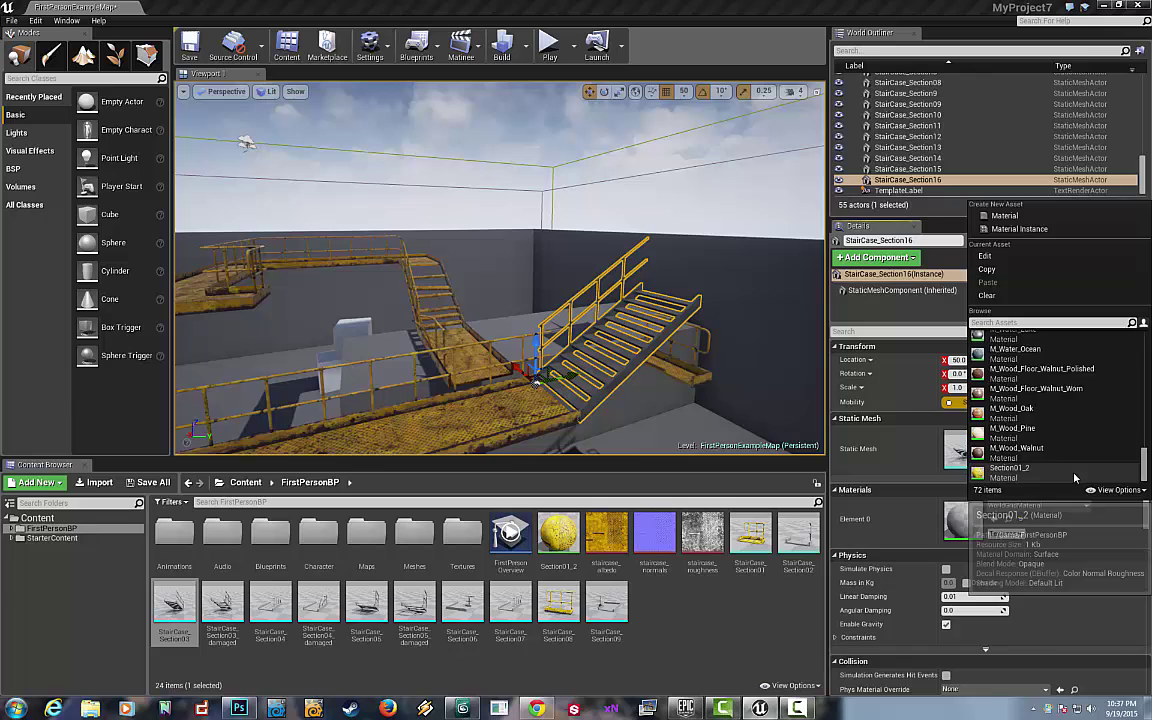
click(1074, 474)
click(794, 420)
mouse_move(794, 420)
right_down()
mouse_move(822, 370)
mouse_move(800, 420)
right_up()
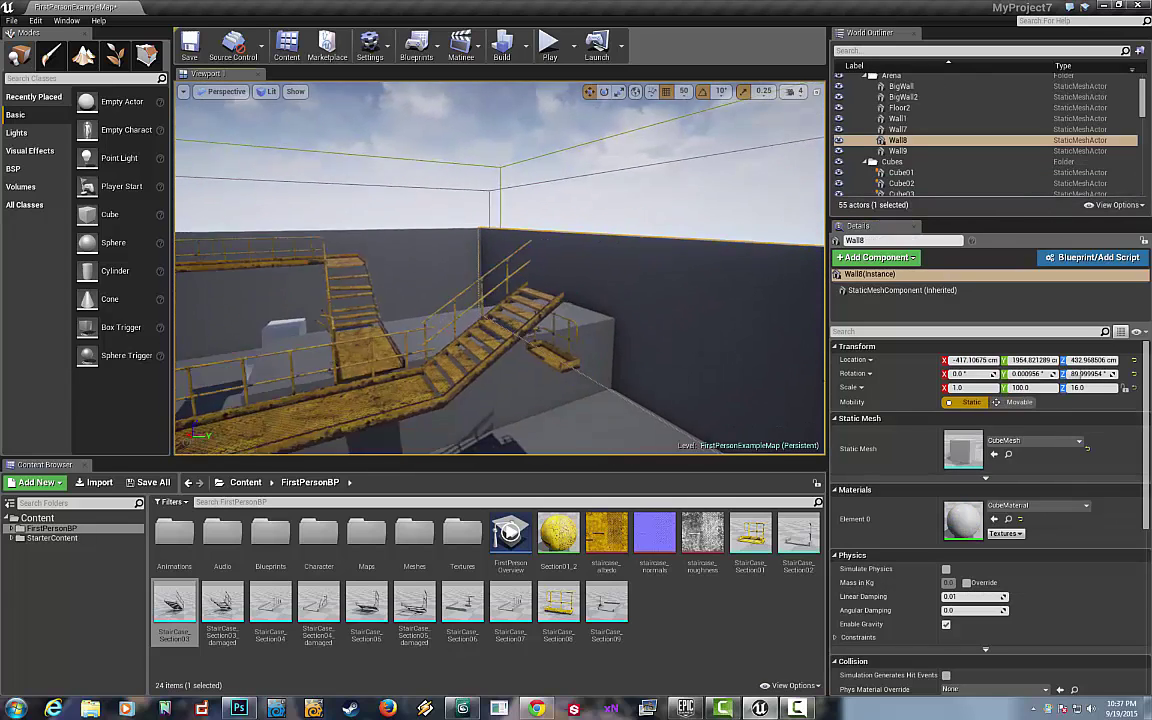
right_drag(483, 303, 441, 325)
click(497, 330)
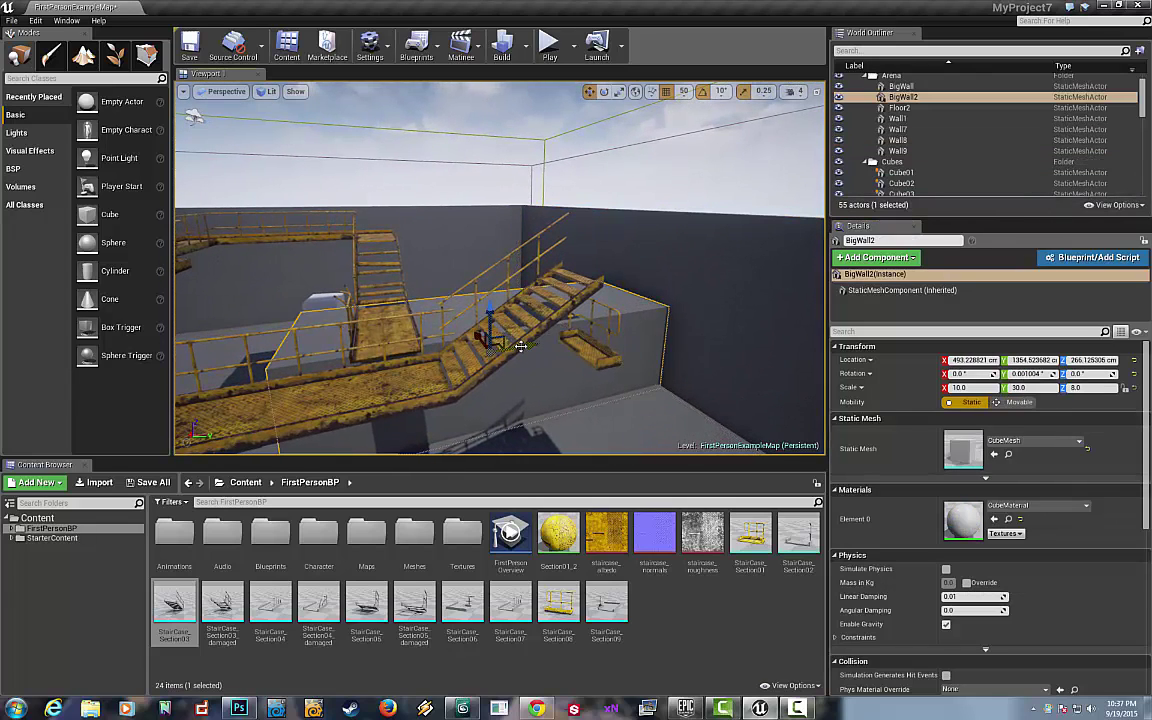
drag(520, 345, 566, 340)
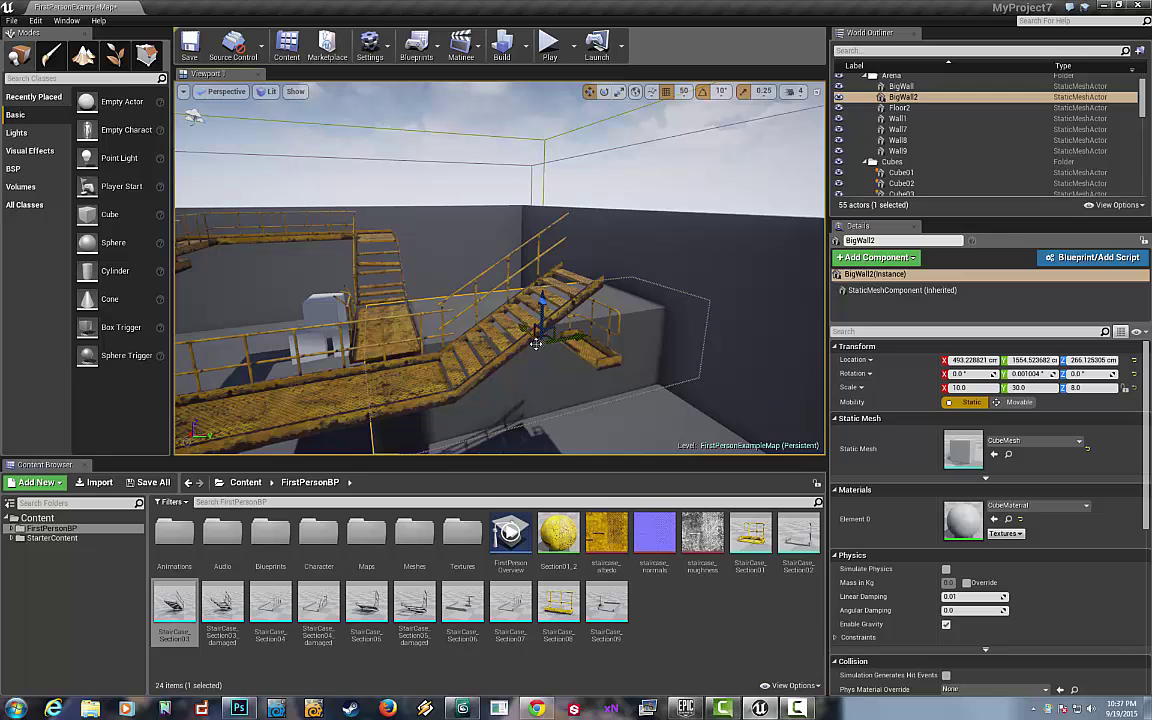
key(ctrl+z)
key(ctrl+z)
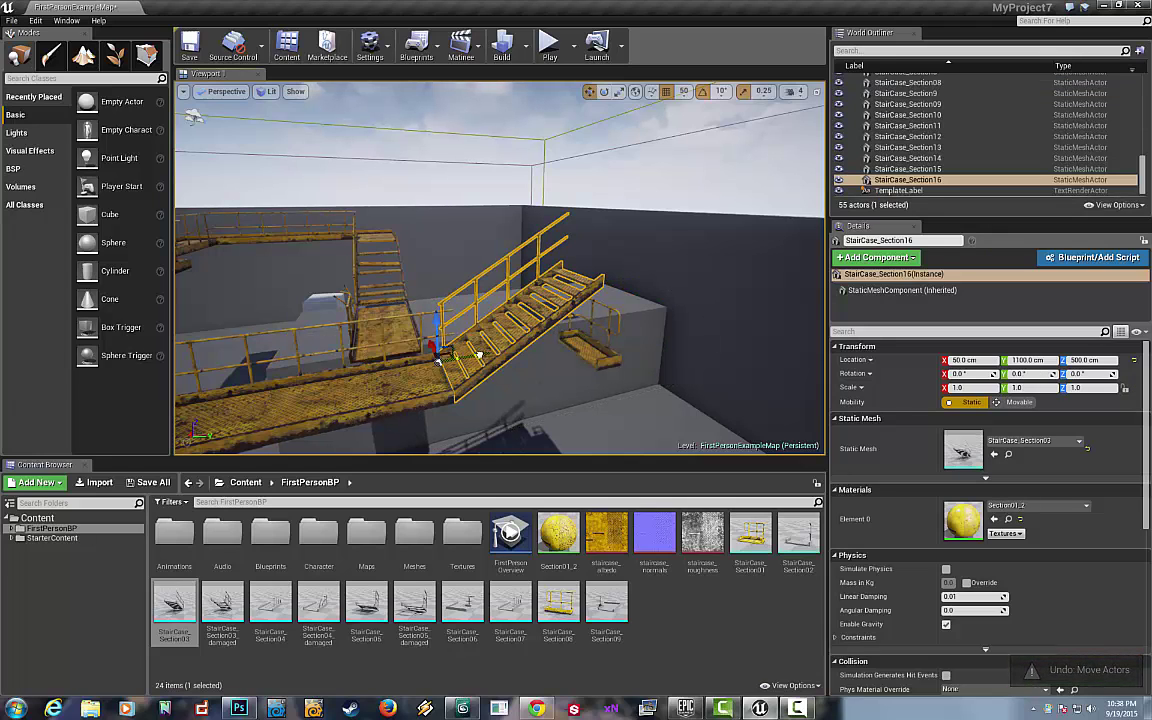
Step: Move the stair flight along Y to 1250 cm and place a StairCase_Section02 piece with Section01_2 material at the walkway's end, Y 1100 cm
drag(479, 355, 551, 343)
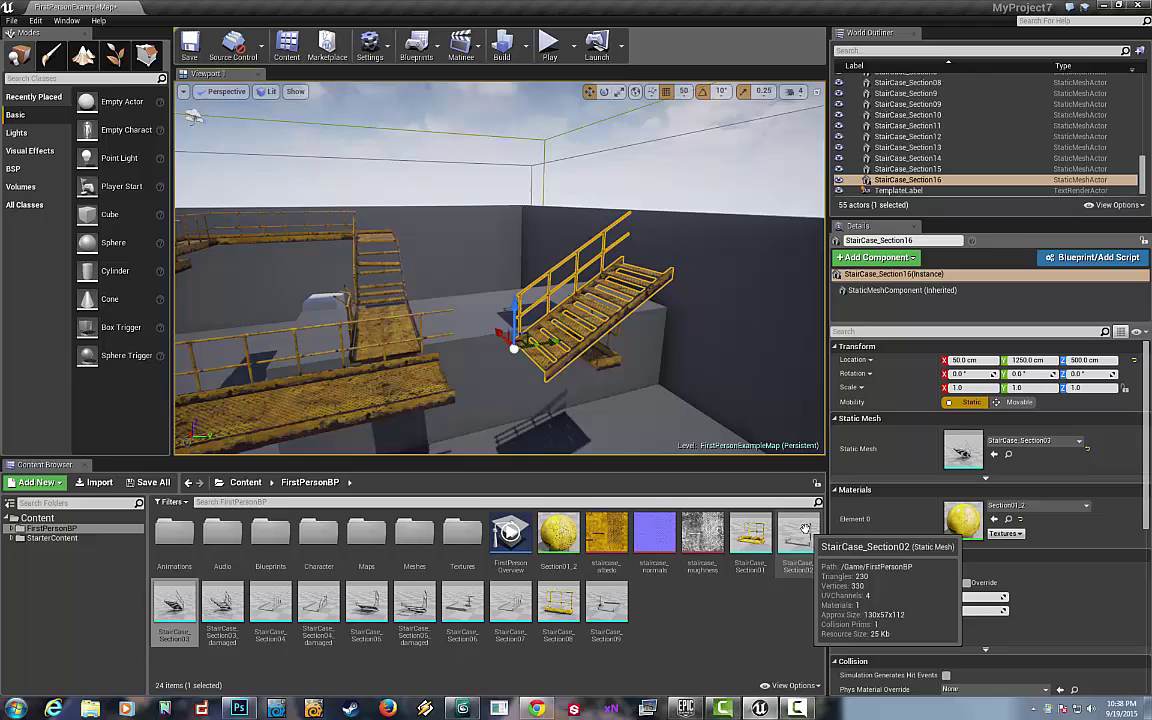
drag(805, 530, 437, 322)
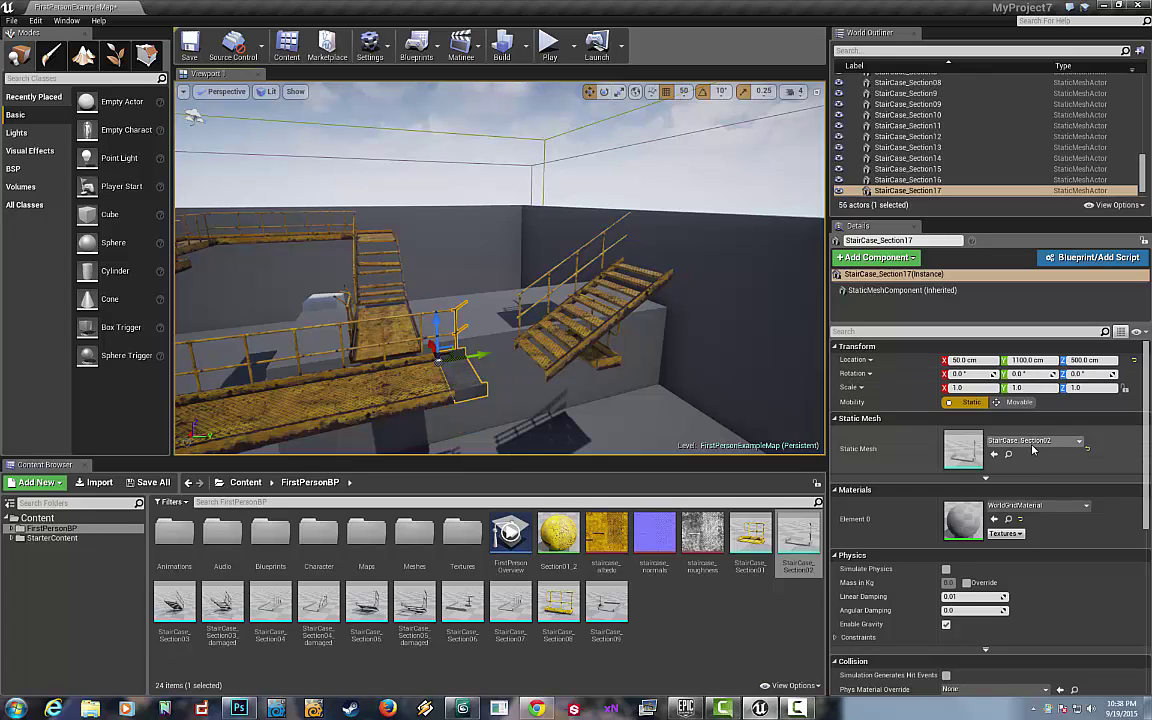
click(1040, 505)
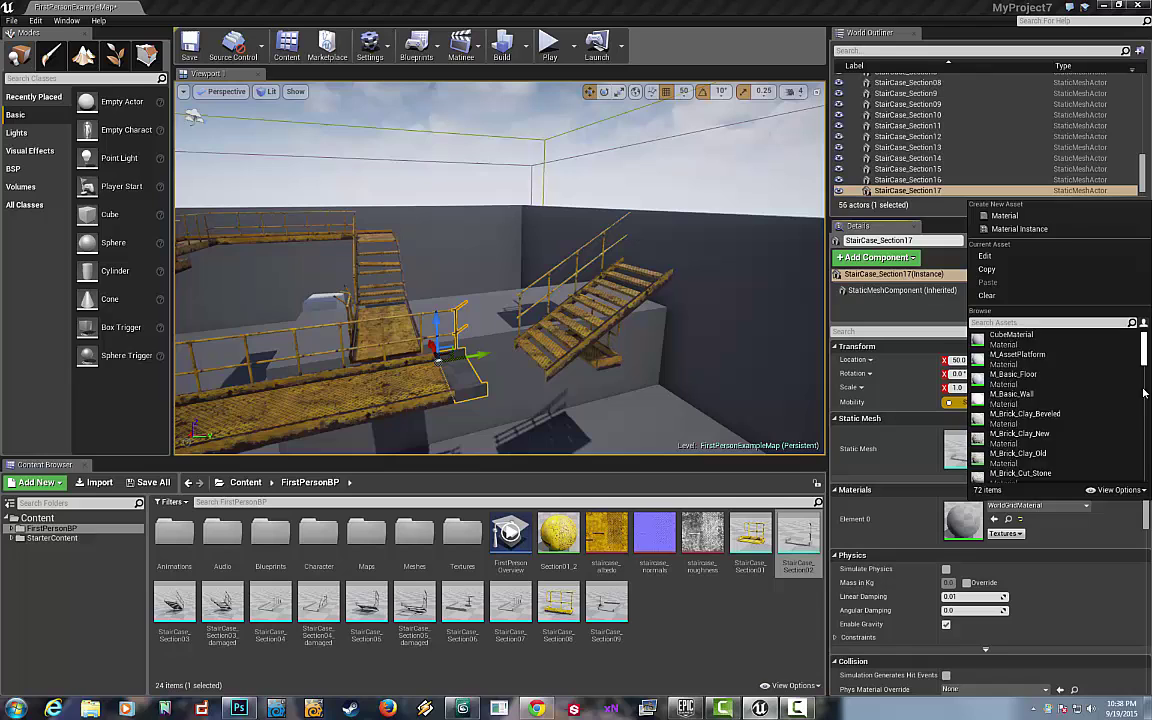
drag(1142, 352, 1142, 482)
click(1049, 472)
Step: Move the stair flight back along Y until it meets the added StairCase_Section02 piece
click(605, 388)
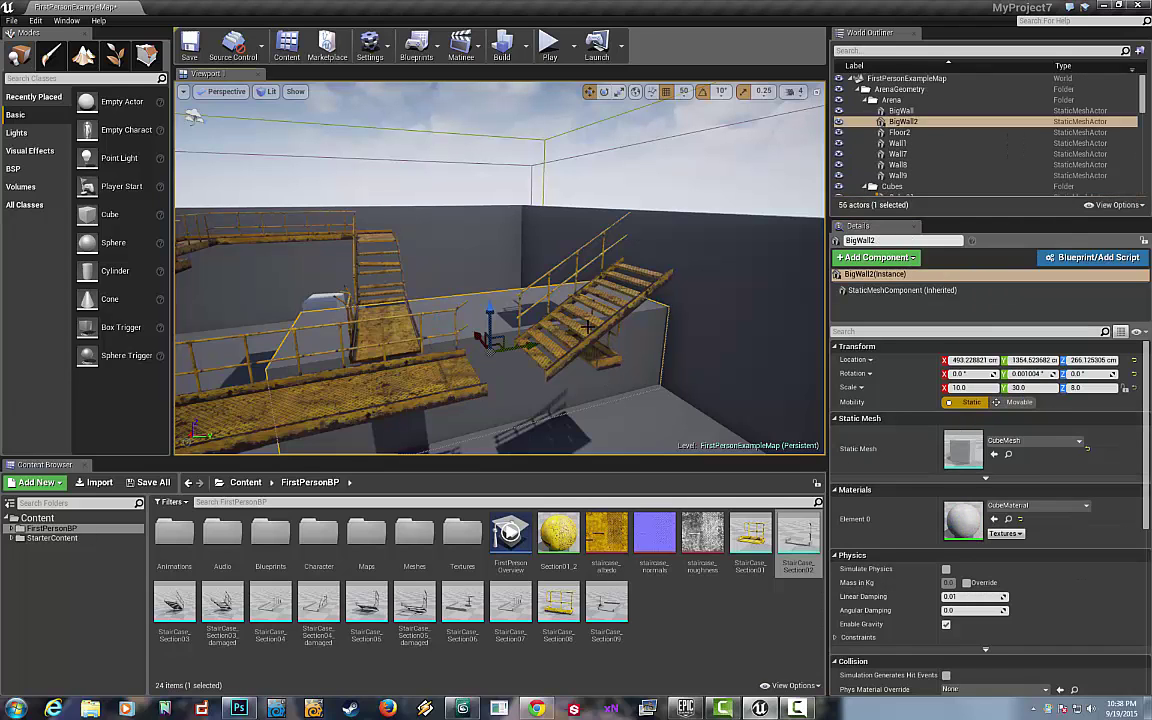
click(594, 302)
drag(528, 349, 488, 357)
click(560, 398)
Step: Duplicate the StairCase_Section7 corner platform and move the copy to the top of the new stair flight at X -50, Y 1400, Z 650 cm
right_drag(560, 398, 549, 361)
key(w)
key(s)
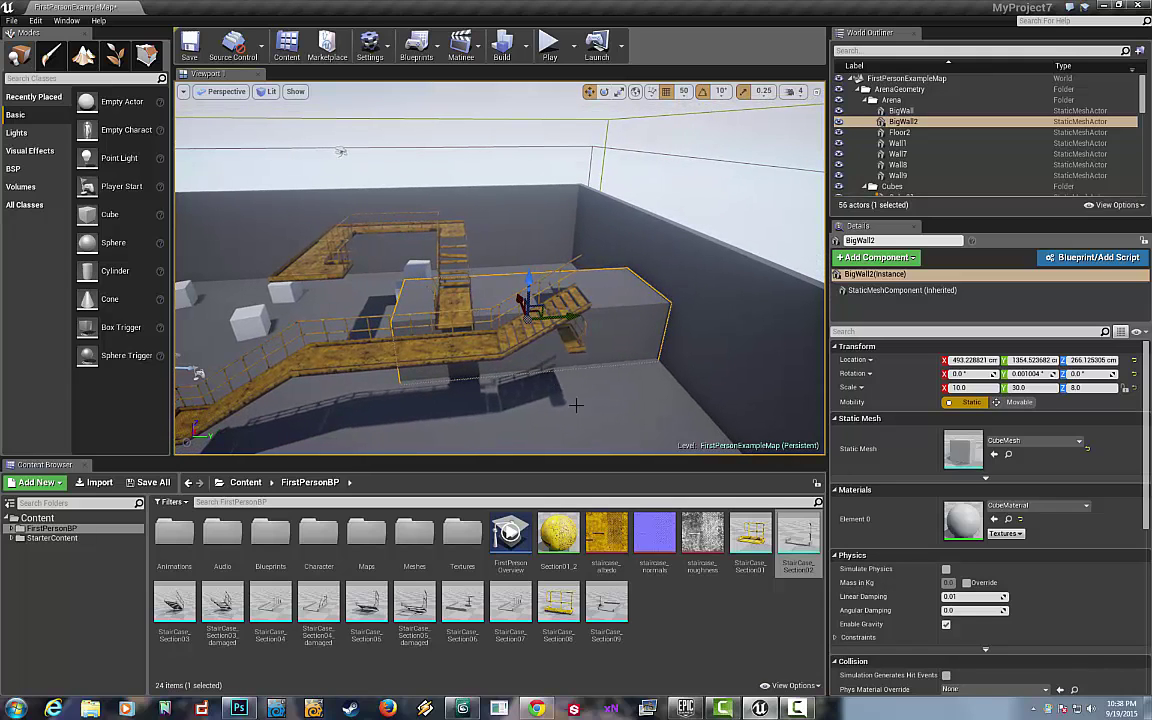
click(450, 228)
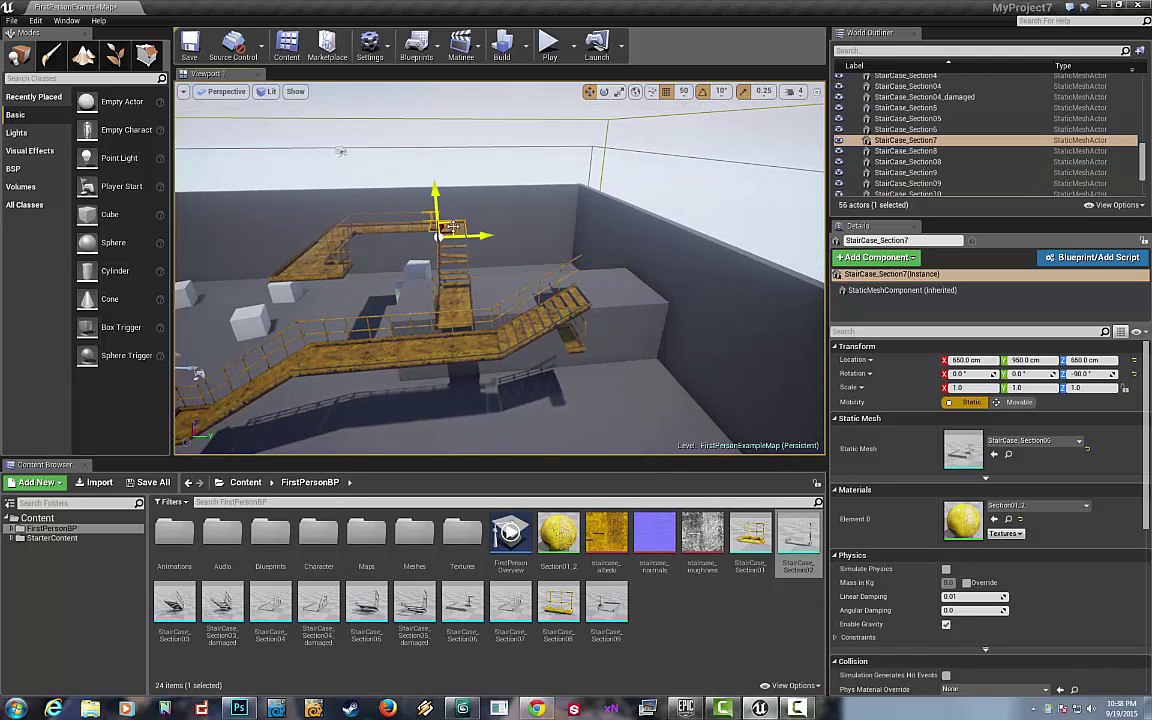
alt+drag(438, 232, 443, 222)
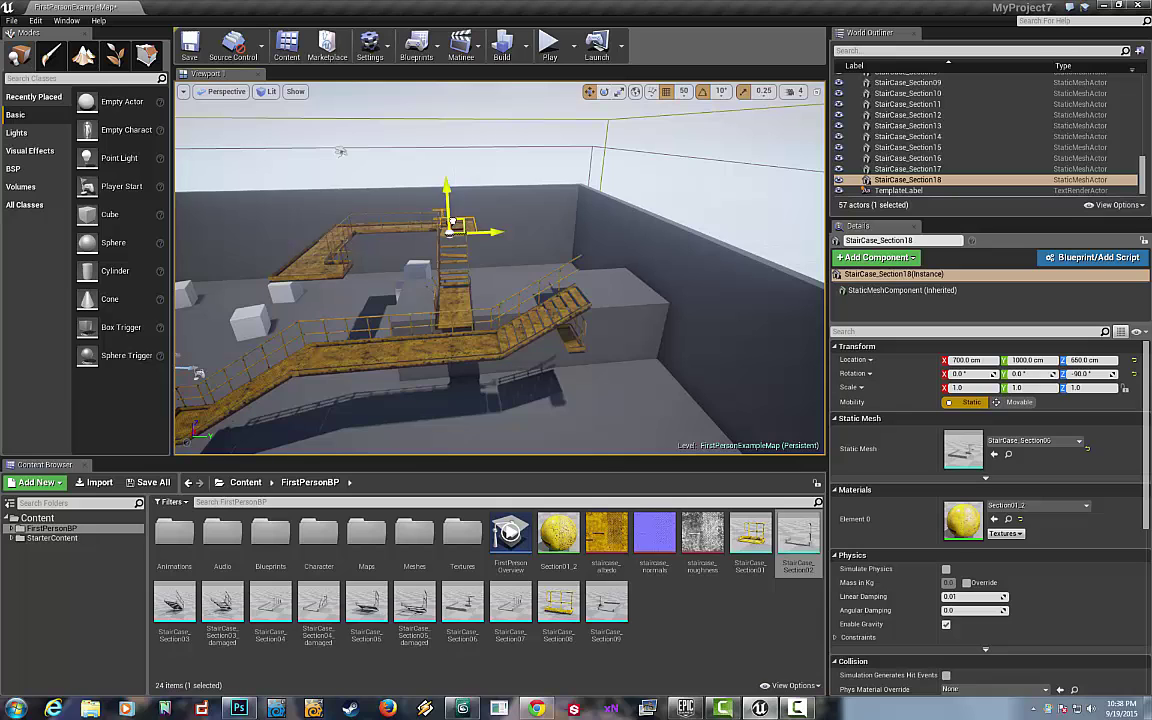
right_drag(459, 232, 398, 226)
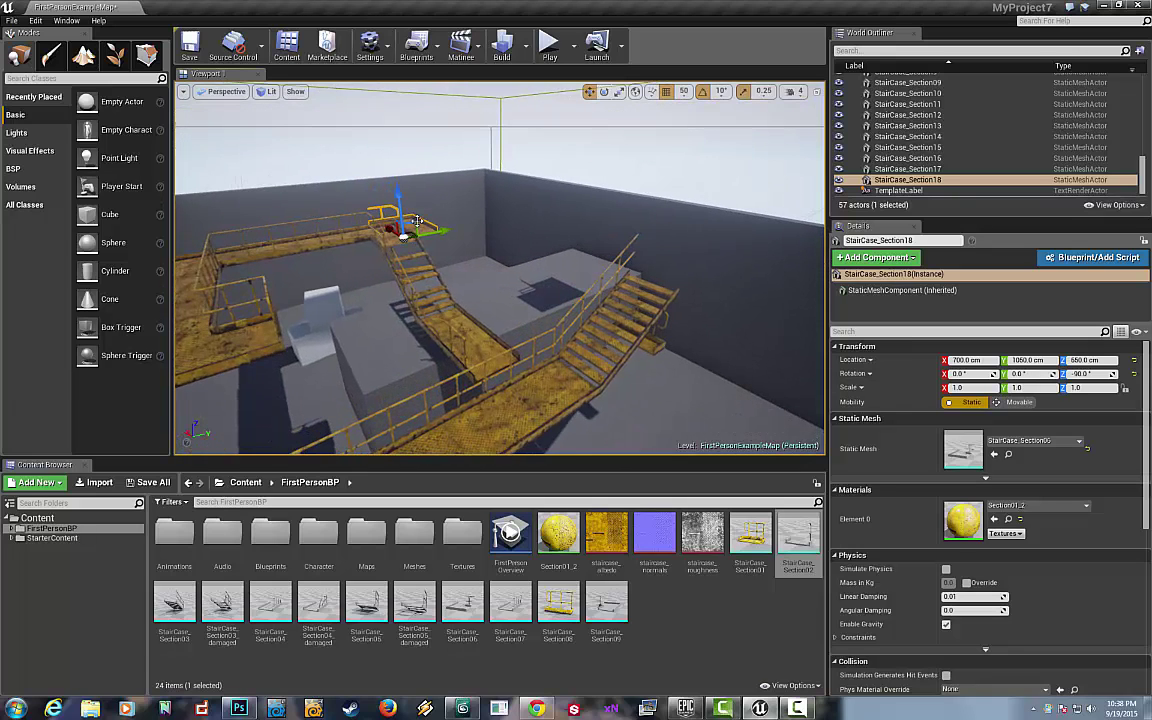
drag(391, 222, 541, 358)
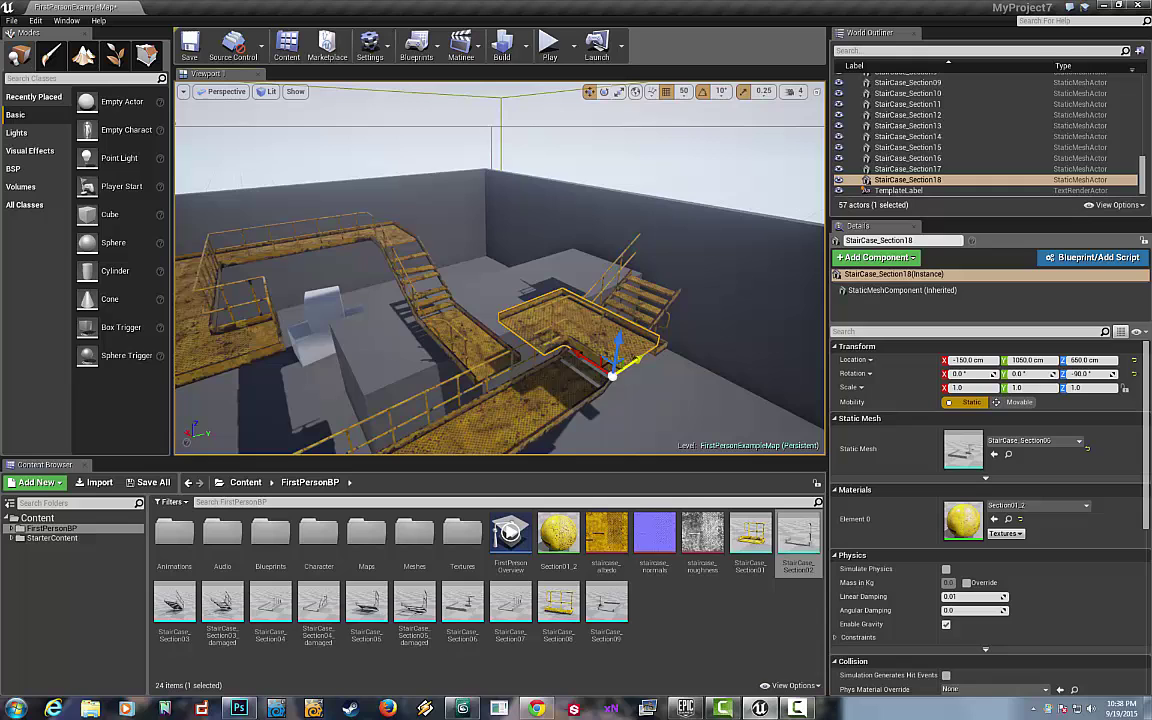
drag(612, 374, 640, 274)
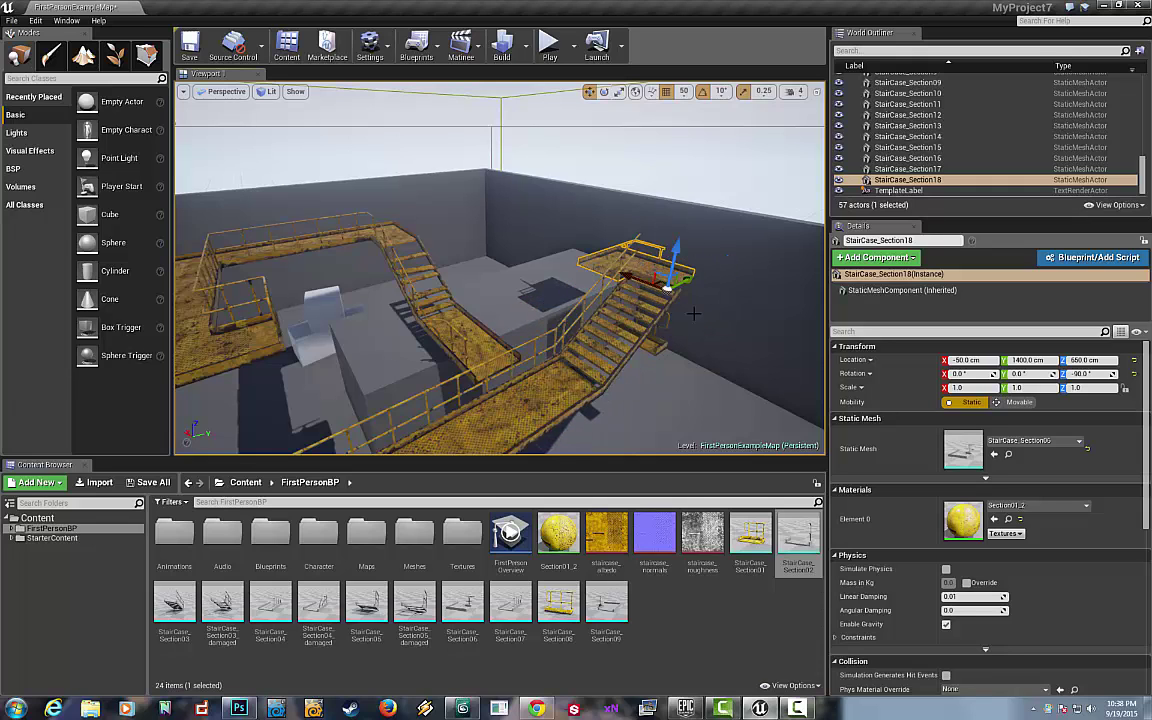
Step: Rotate the copied corner platform about Z to 0° and move it along X to 50 cm to join the stair flight
right_drag(640, 274, 632, 107)
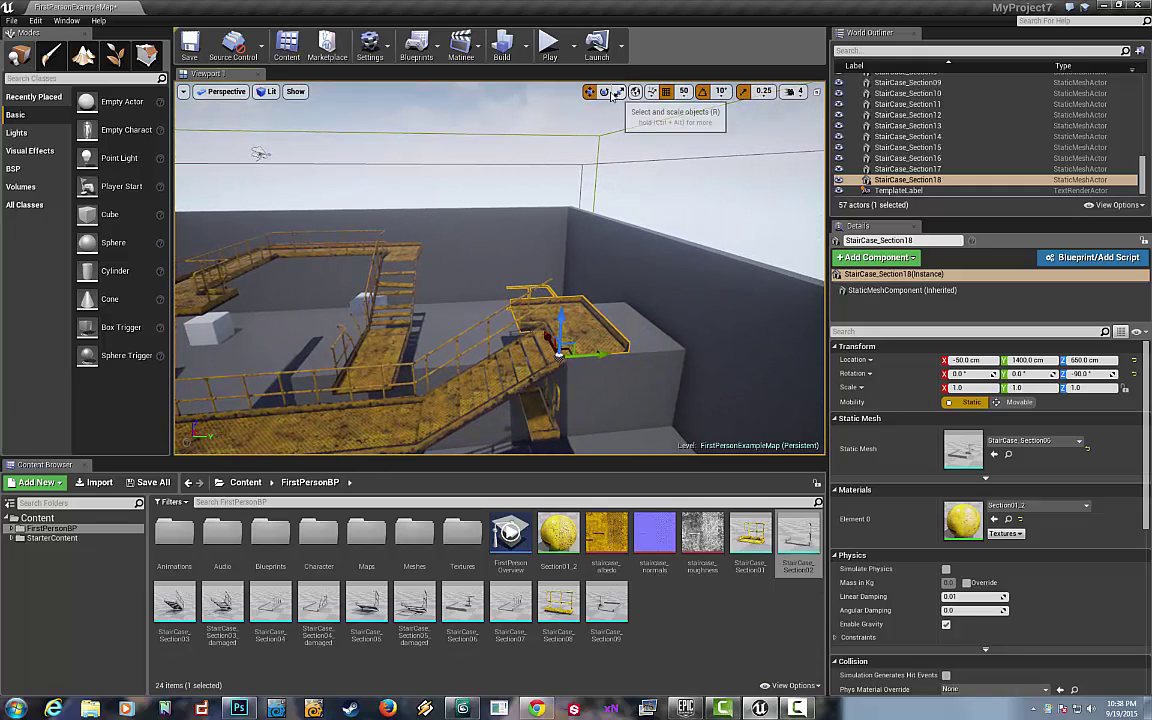
click(604, 91)
drag(553, 400, 671, 227)
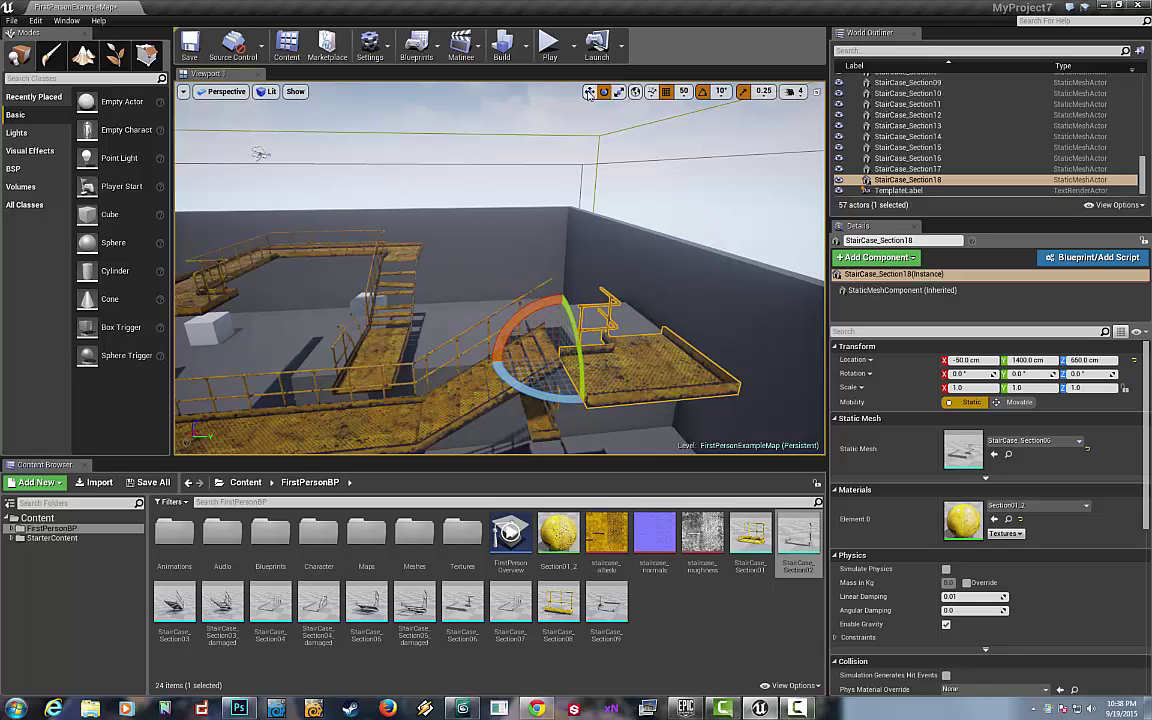
key(w)
drag(551, 336, 537, 313)
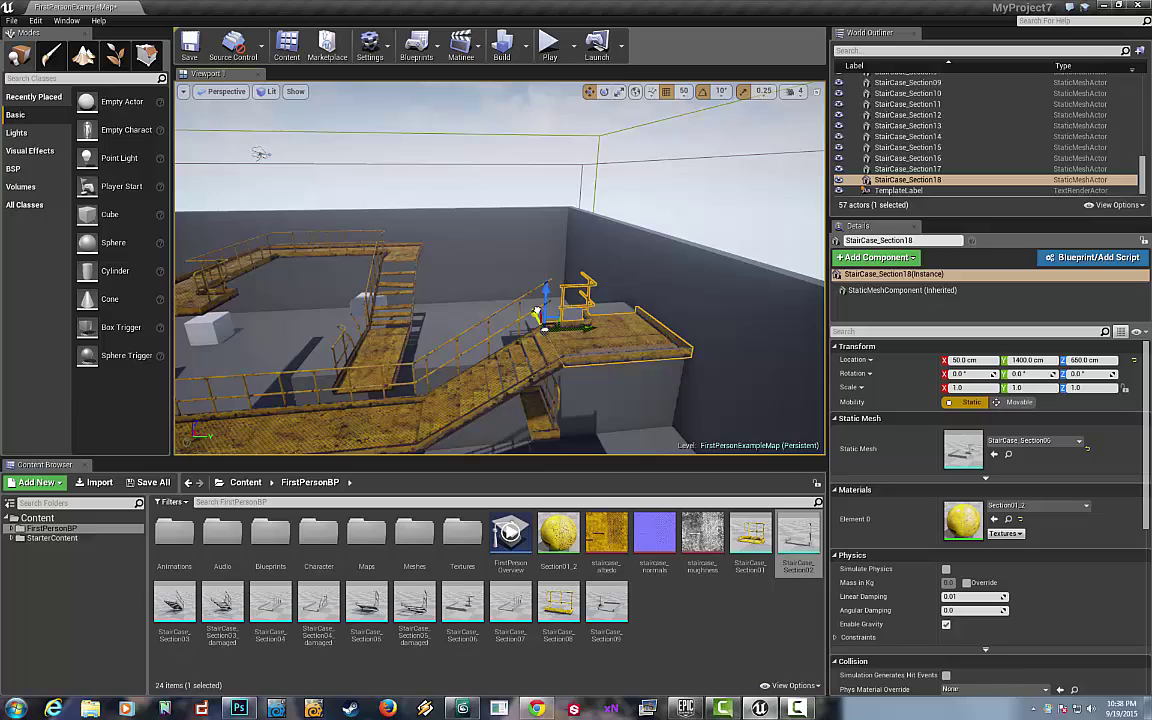
click(547, 392)
right_drag(547, 392, 580, 440)
key(w)
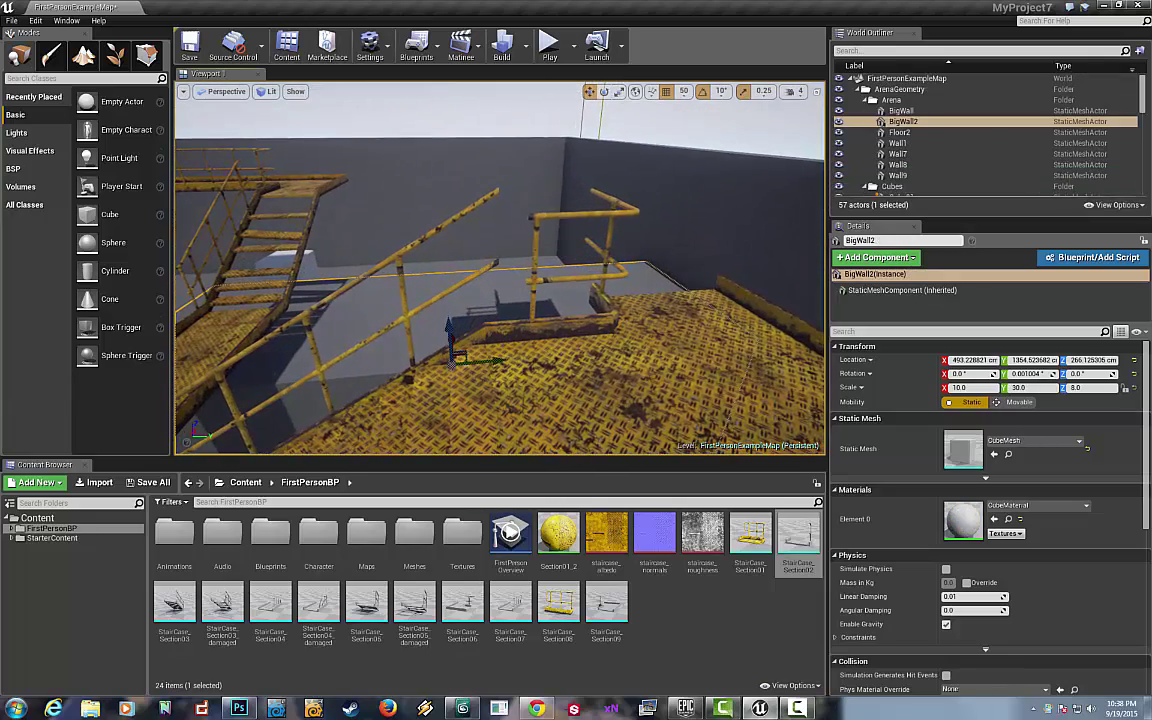
Step: Move the corner platform at the top of the stair flight along Y to 1500 cm, leaving a gap for another piece
key(s)
key(s)
click(499, 302)
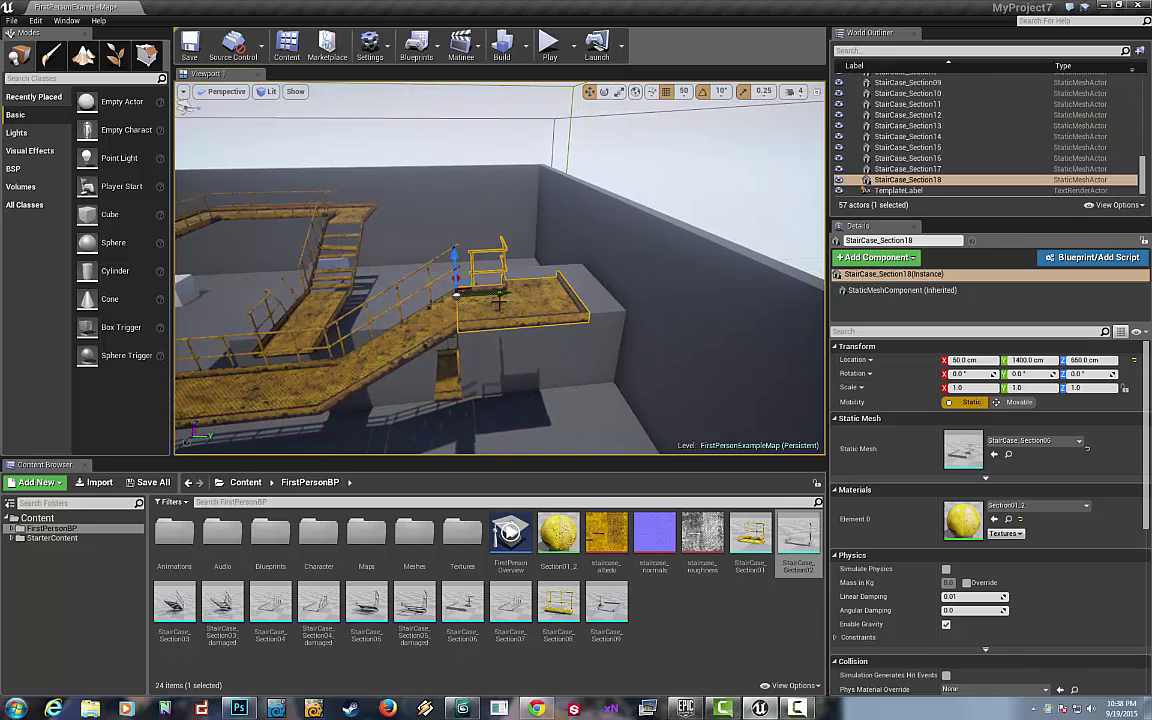
drag(487, 293, 535, 291)
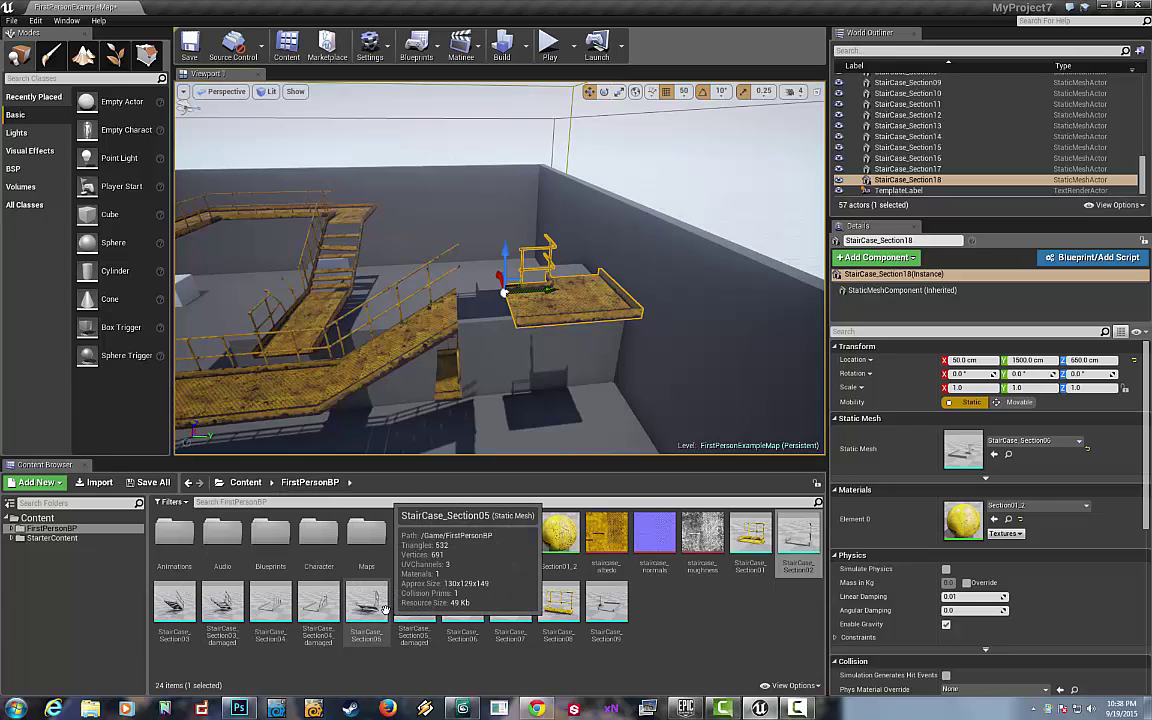
Step: Place a StairCase_Section05 piece at the top of the stair flight, at X 50, Y 1400, Z 650 cm
drag(373, 610, 460, 241)
right_drag(474, 290, 562, 316)
drag(562, 316, 666, 385)
right_drag(666, 385, 695, 341)
right_drag(612, 289, 611, 240)
drag(660, 276, 643, 274)
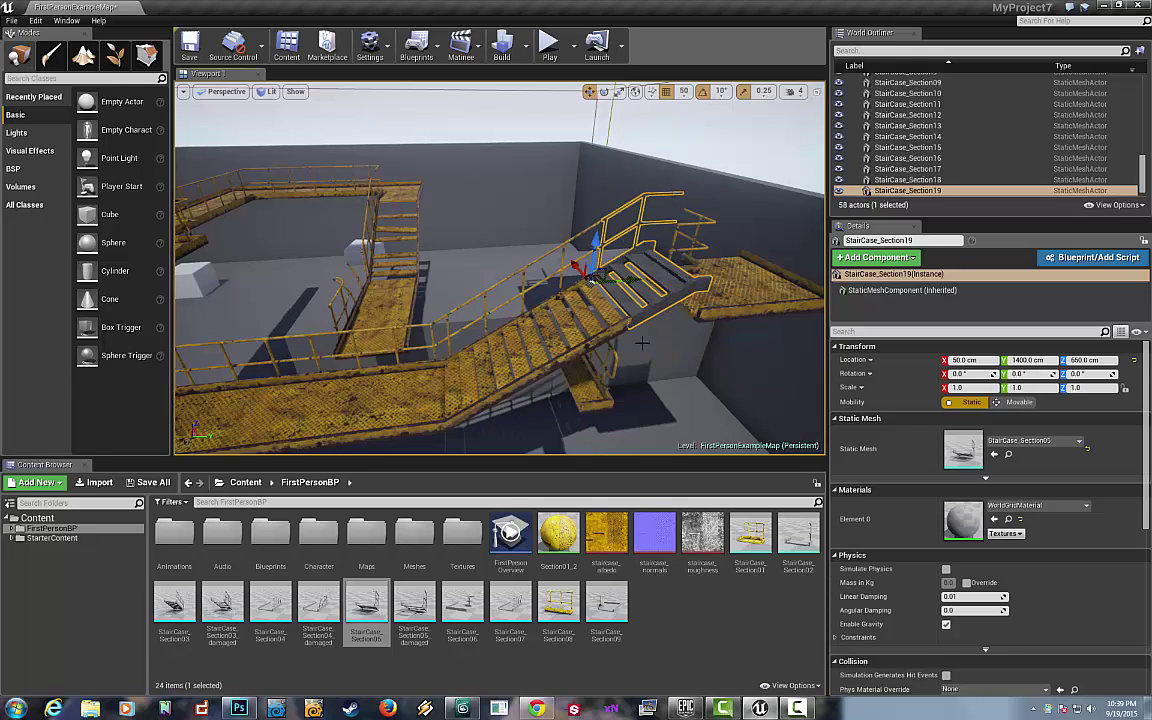
Step: Raise the top corner platform to Z 700 cm to line up with the StairCase_Section05 piece
right_drag(648, 346, 589, 272)
click(589, 272)
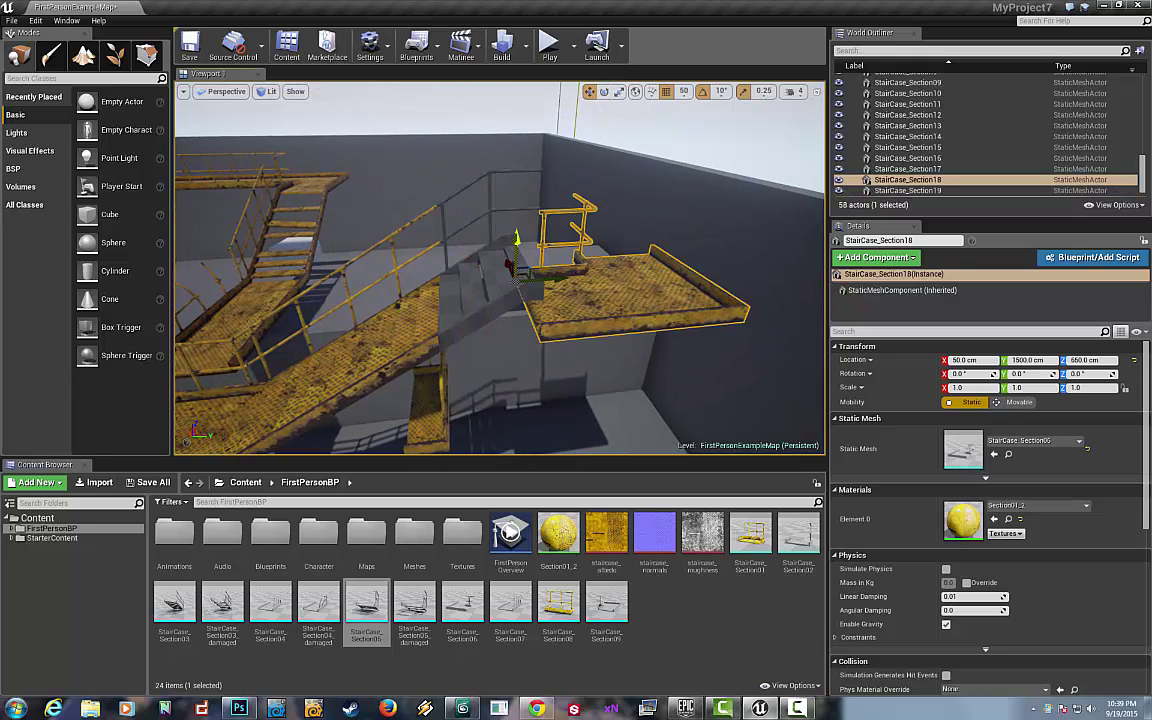
drag(517, 238, 553, 244)
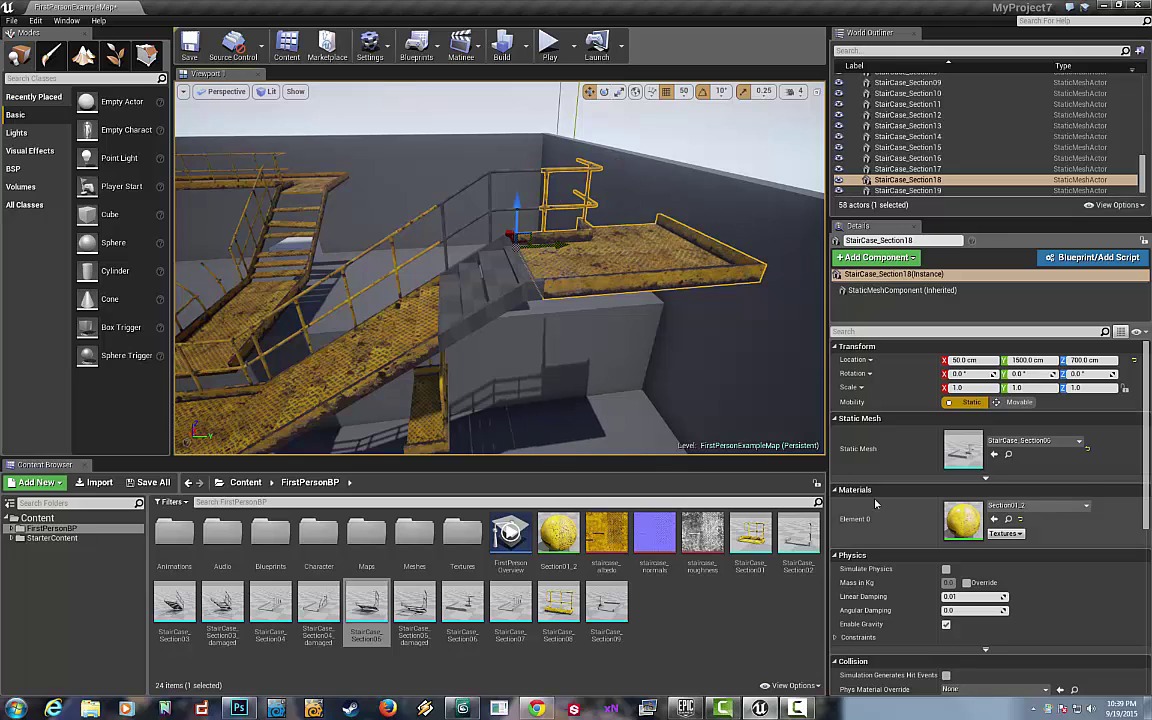
Step: Assign the Section01_2 material to the StairCase_Section05 piece at the top of the flight
click(489, 276)
click(1040, 505)
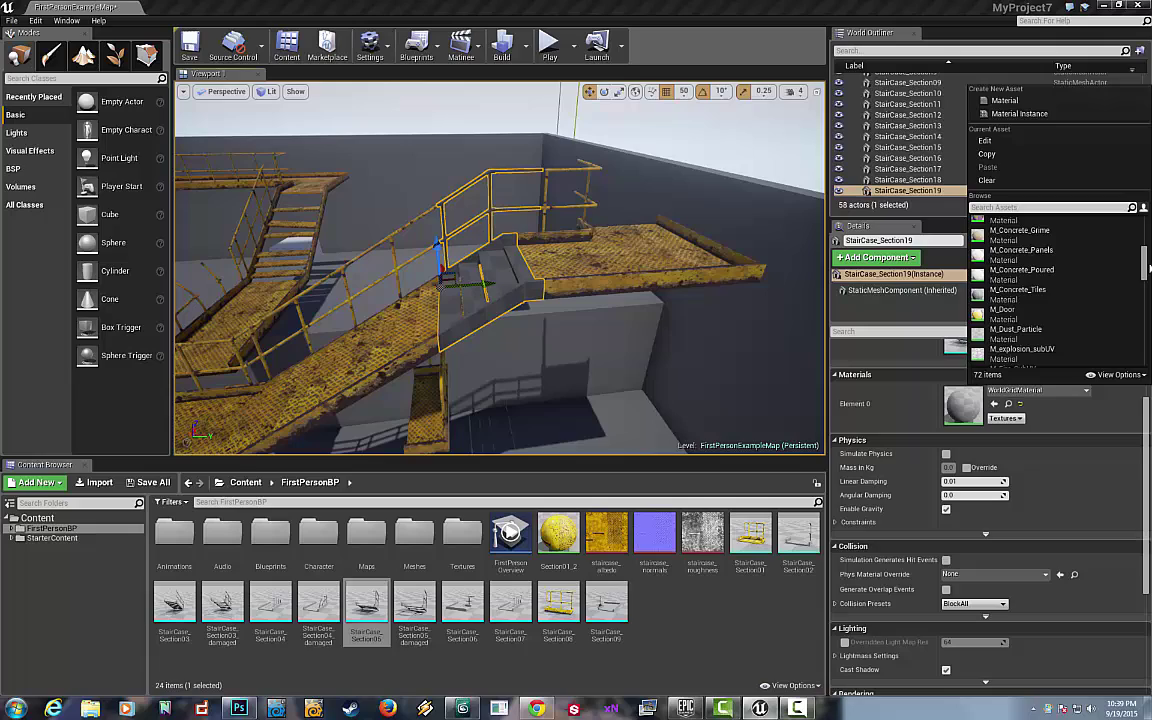
drag(1143, 246, 1143, 357)
click(1100, 358)
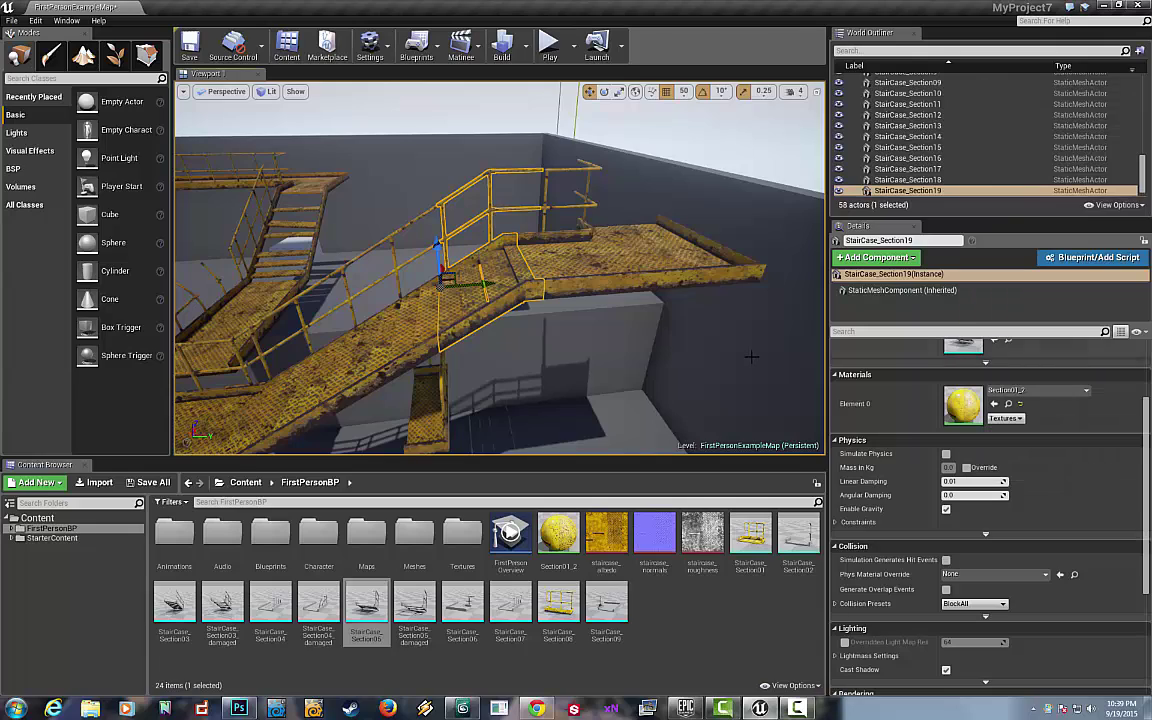
click(751, 355)
Step: Move the StairCase_Section04_damaged piece up from the foot of the other stairs and along Y to the top corner platform
right_drag(751, 355, 690, 270)
right_drag(595, 180, 600, 176)
click(361, 354)
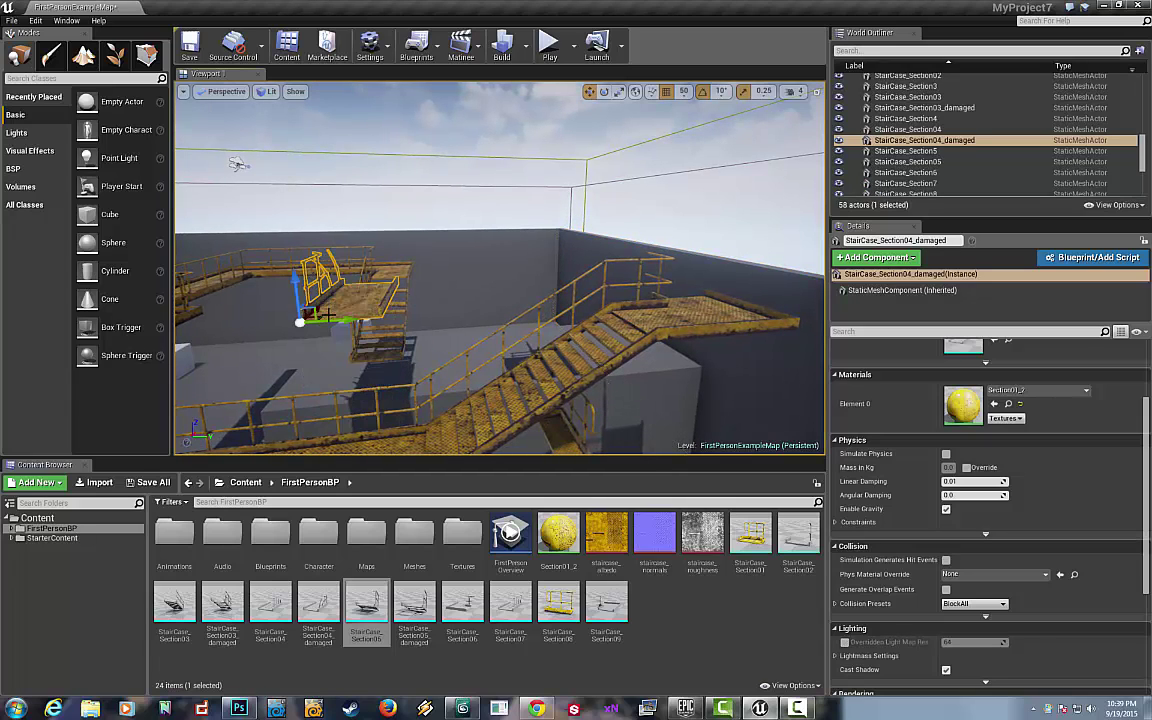
drag(560, 321, 653, 319)
Step: Examine the assembled staircases and walkways from several sides of the level
right_drag(653, 319, 530, 372)
click(579, 322)
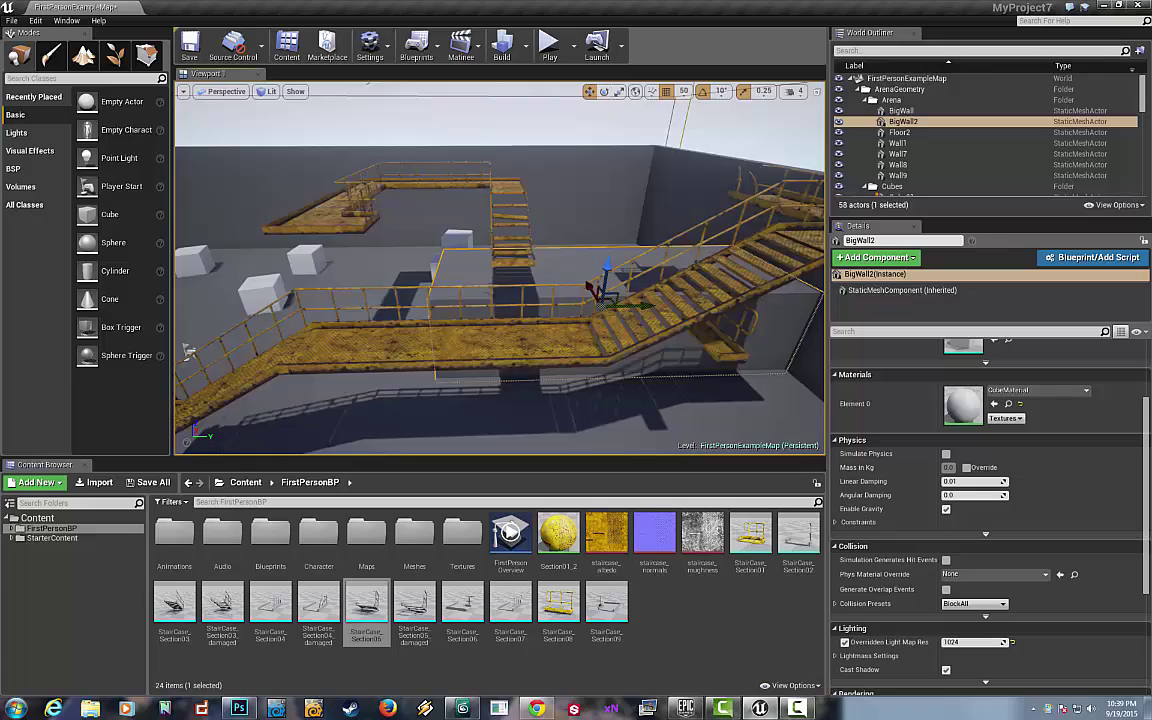
alt+drag(500, 340, 581, 325)
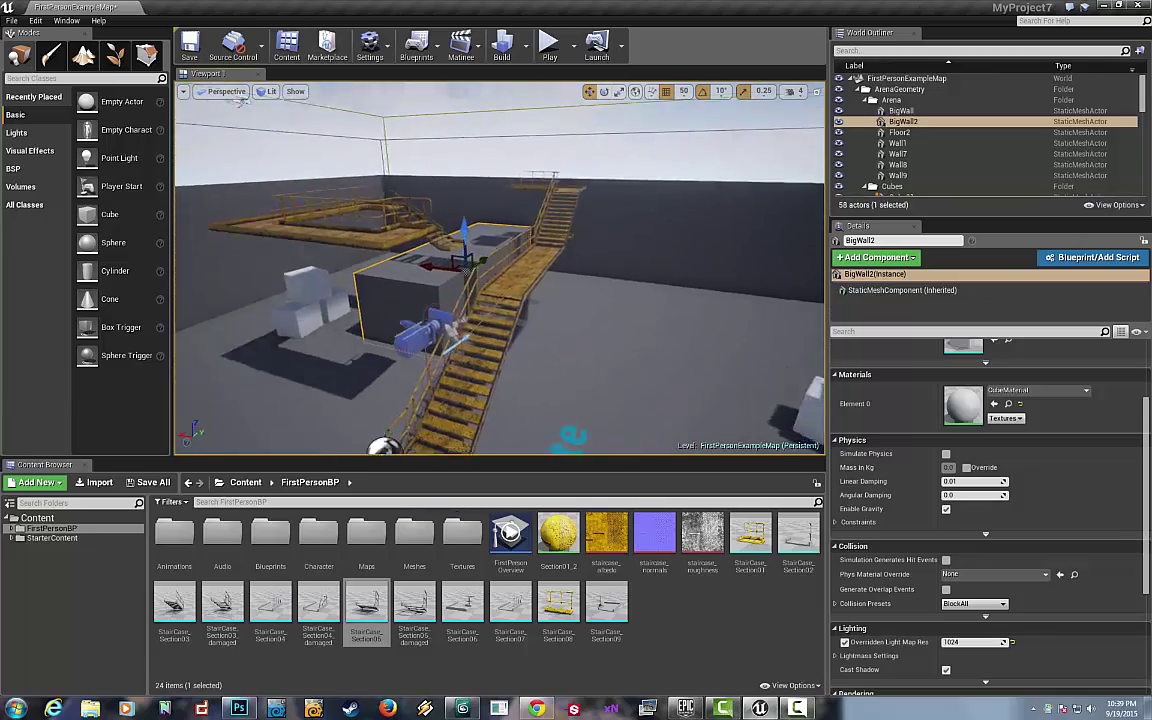
right_drag(500, 268, 650, 310)
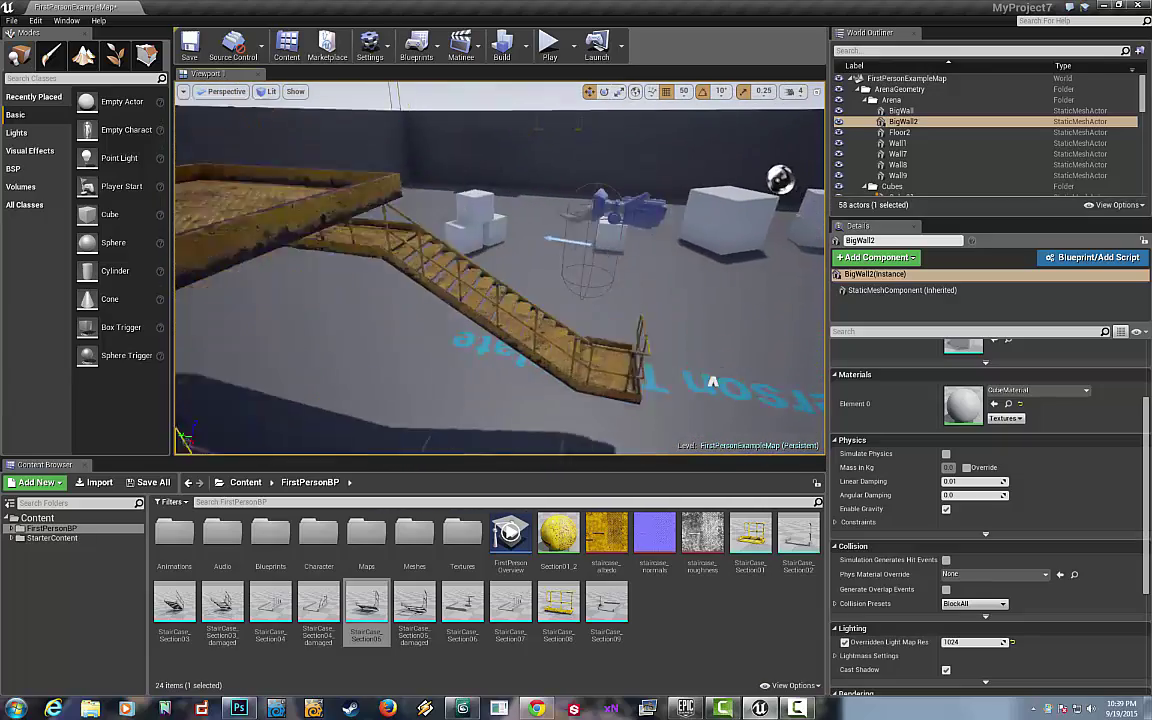
right_drag(500, 268, 370, 305)
right_drag(500, 268, 440, 345)
right_drag(500, 268, 575, 260)
right_drag(500, 268, 530, 325)
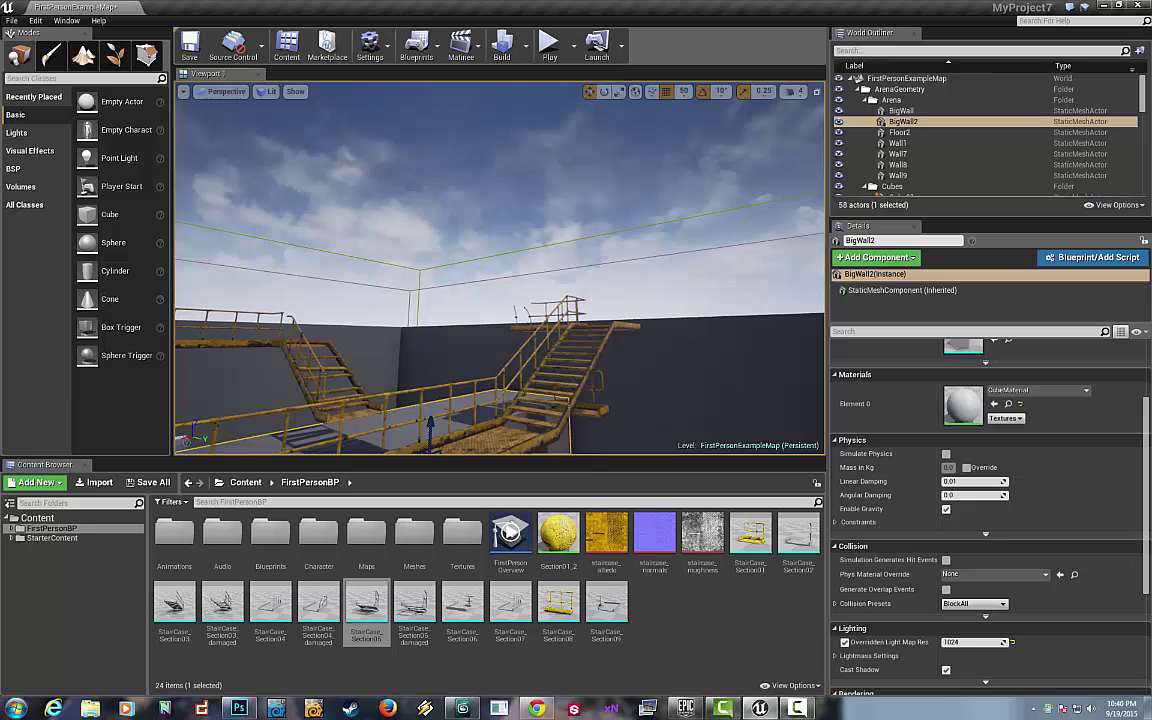
Step: Open the StairCase_Section03 mesh of the upper stair flight, review its collision complexity and light map settings, and close the mesh editor
click(535, 398)
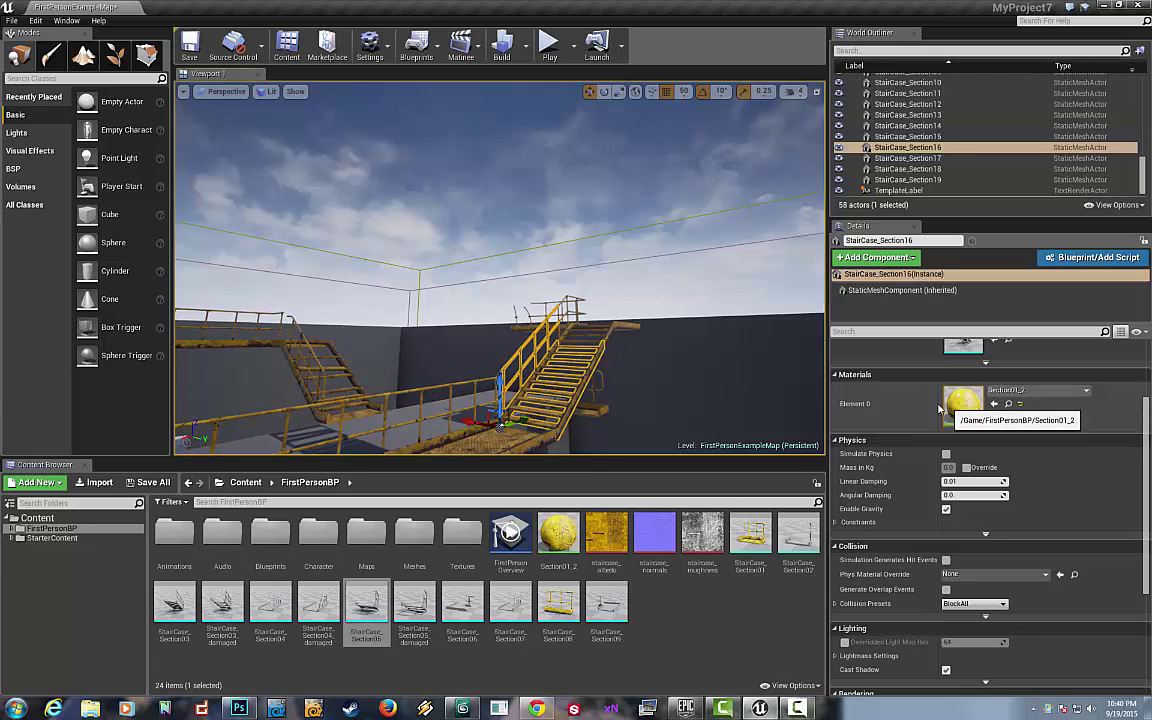
scroll(911, 403, up, 2)
double_click(963, 410)
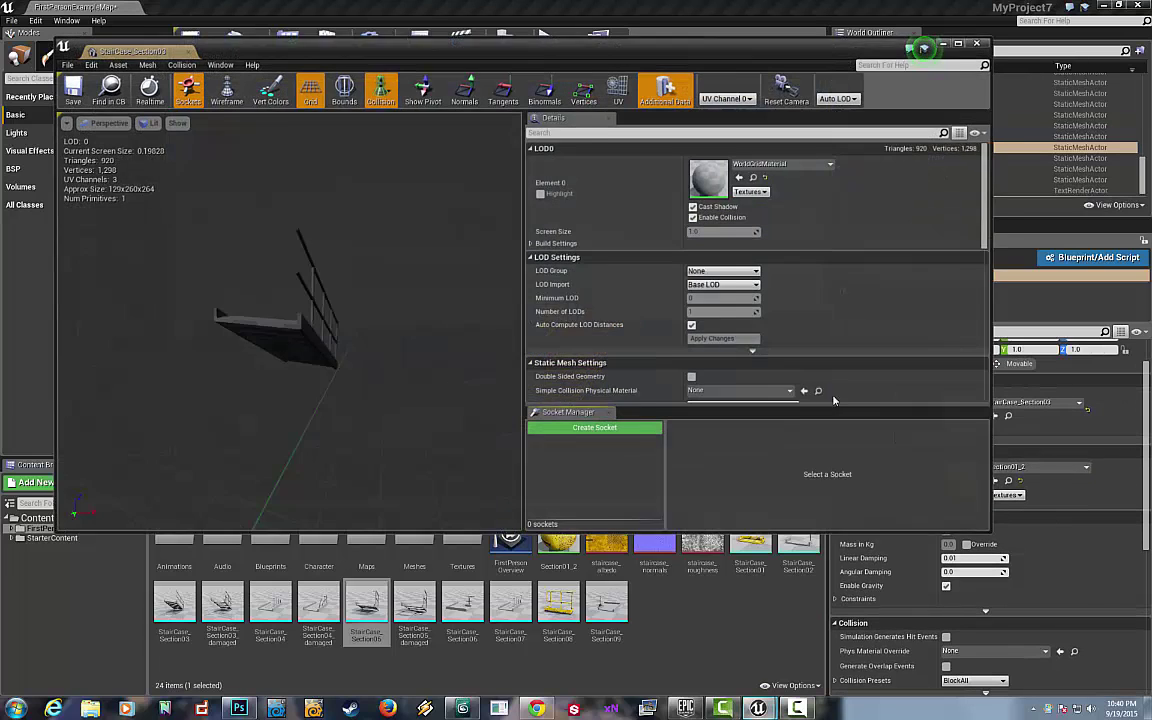
scroll(766, 313, down, 10)
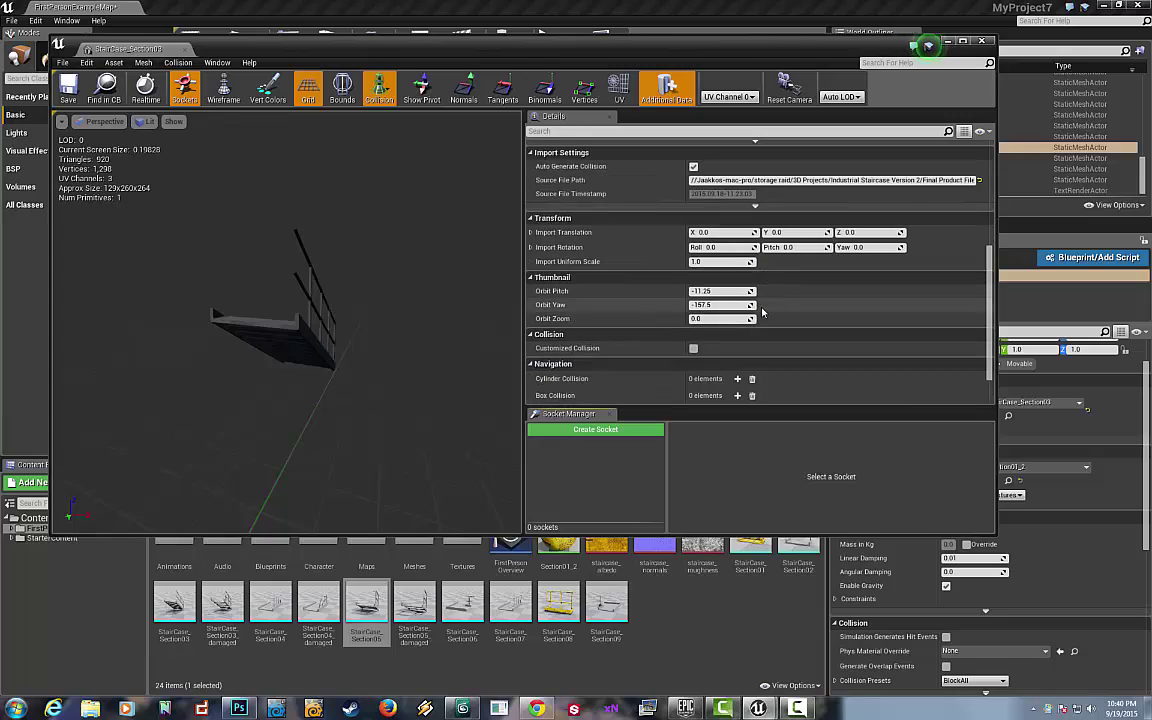
drag(470, 53, 552, 152)
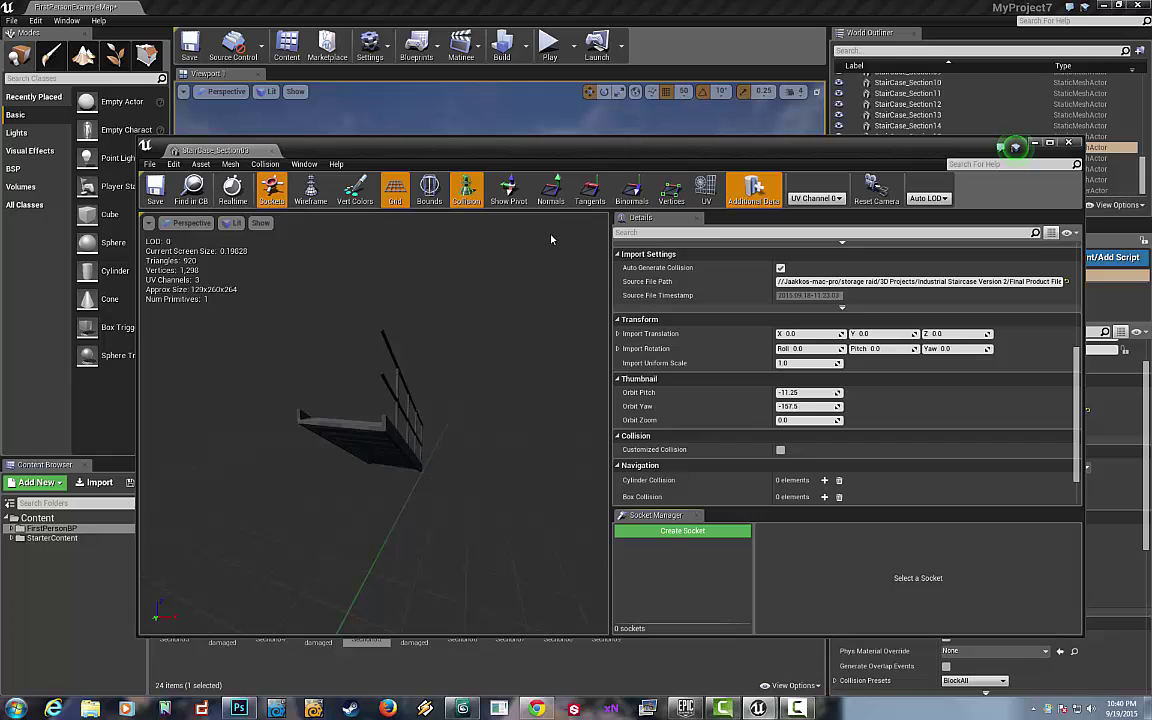
scroll(880, 374, down, 2)
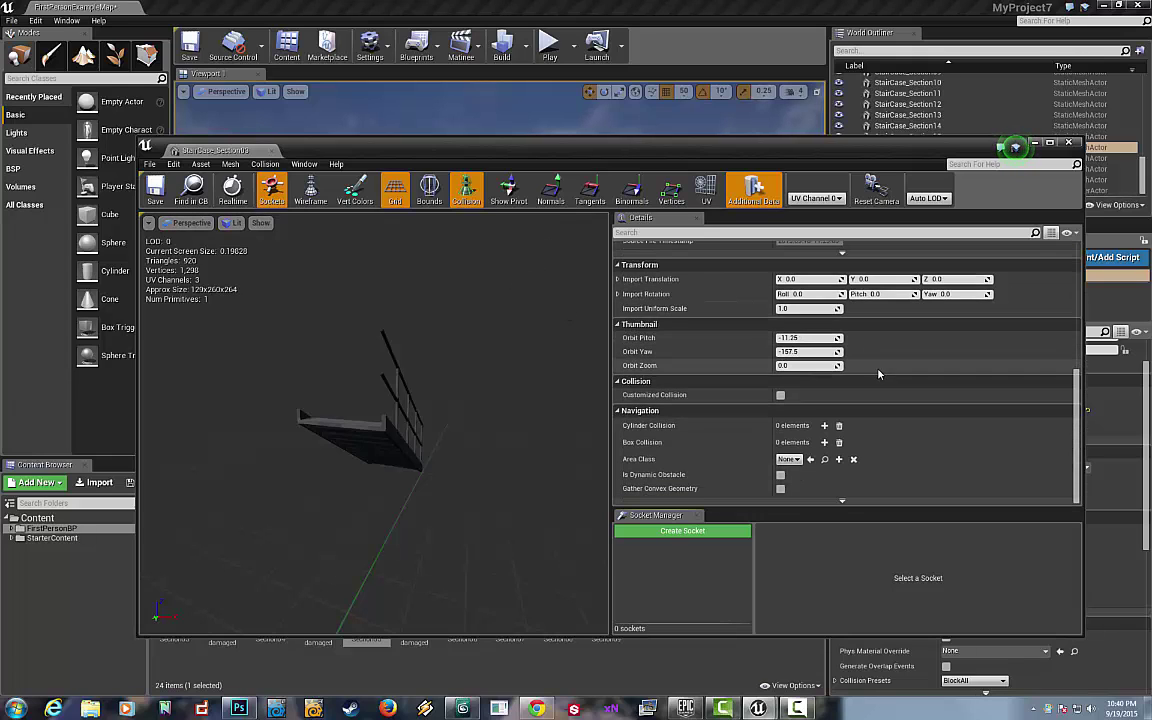
scroll(880, 374, up, 7)
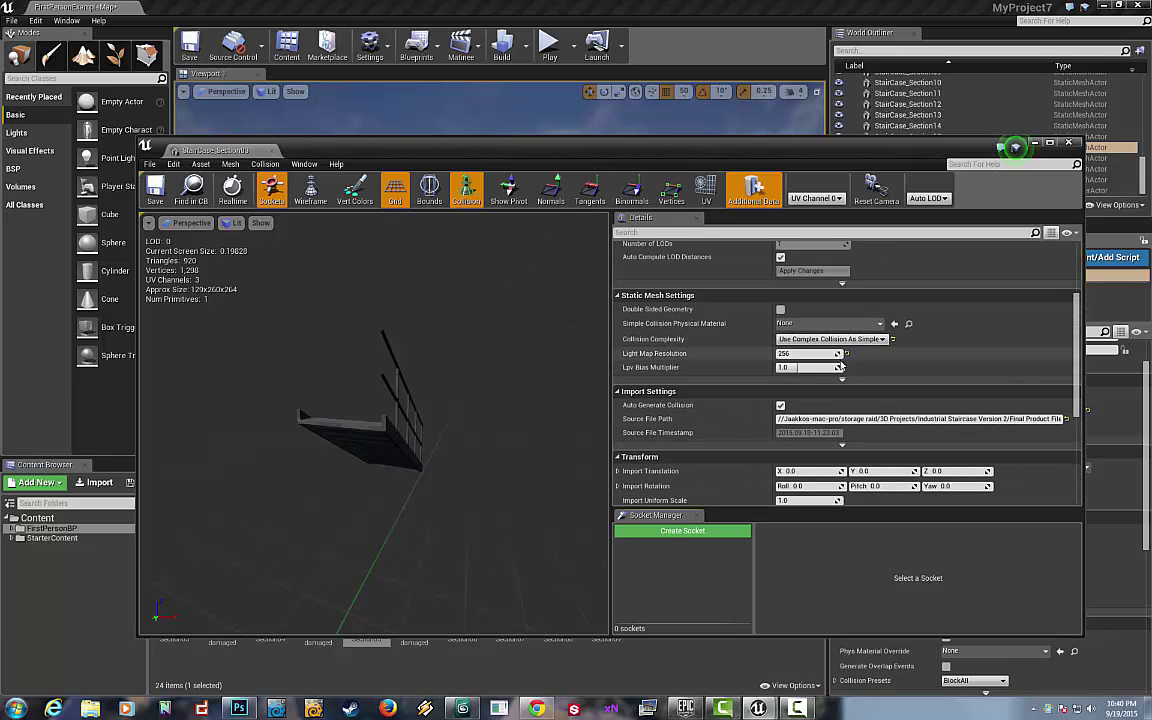
scroll(884, 318, up, 2)
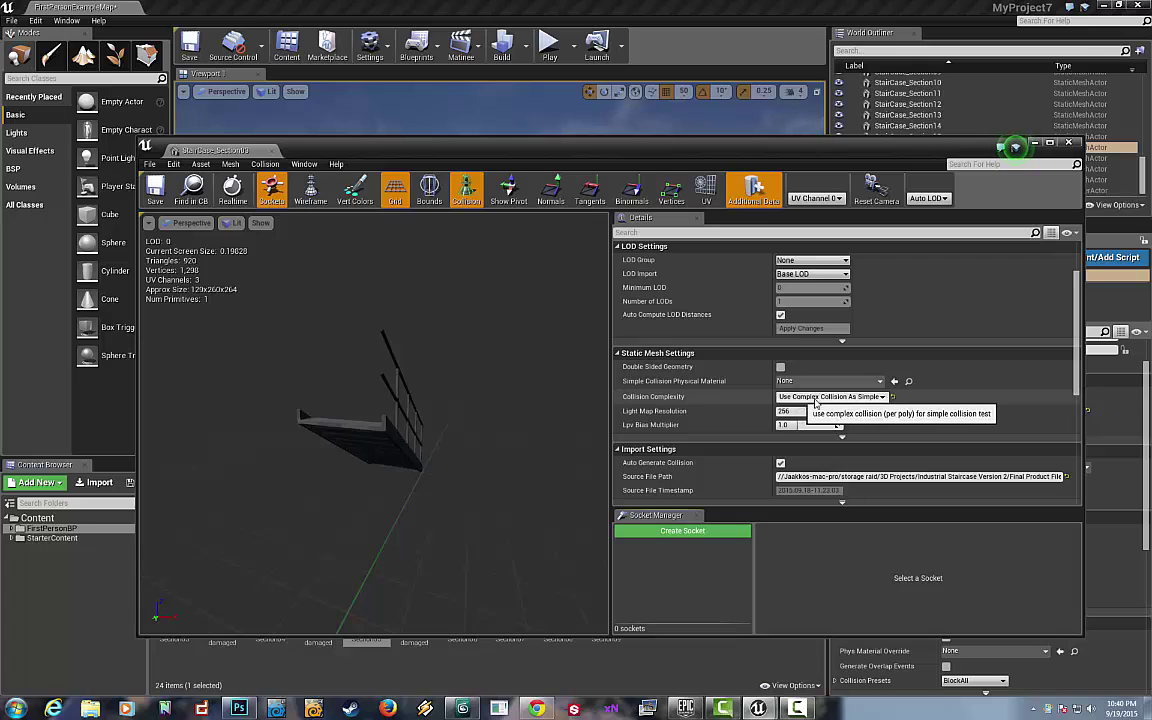
click(1070, 142)
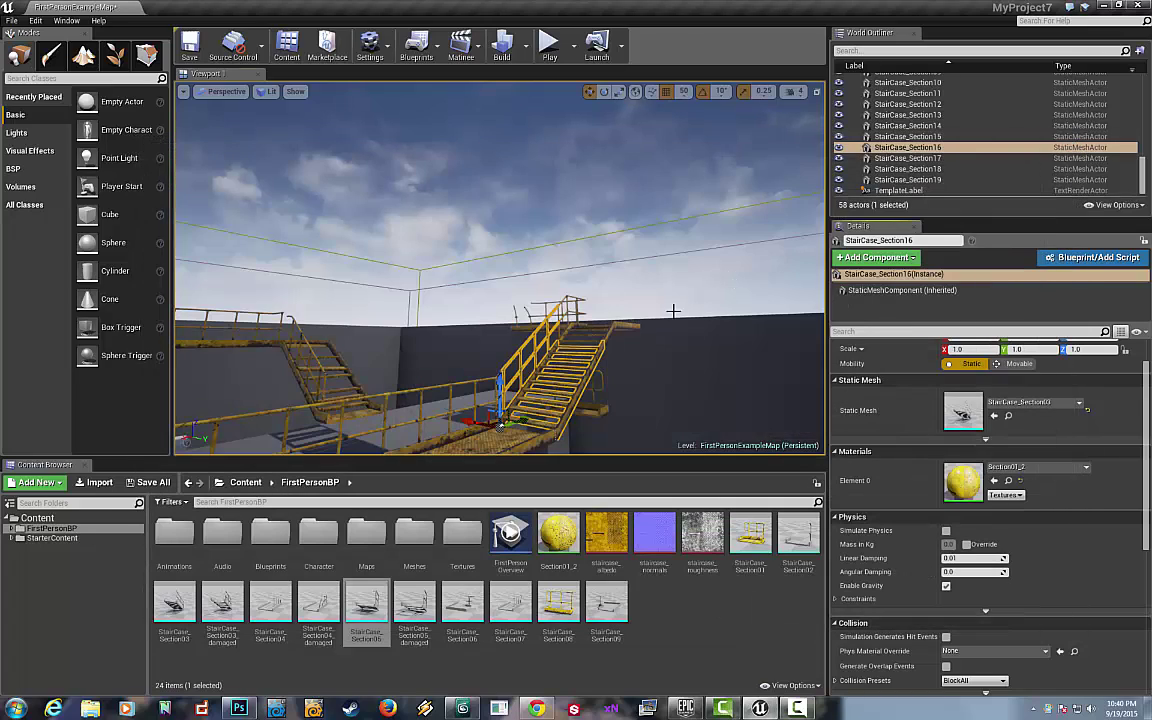
Step: Play the level and walk up the extended staircase to its top platform to test the collision
right_drag(674, 311, 493, 298)
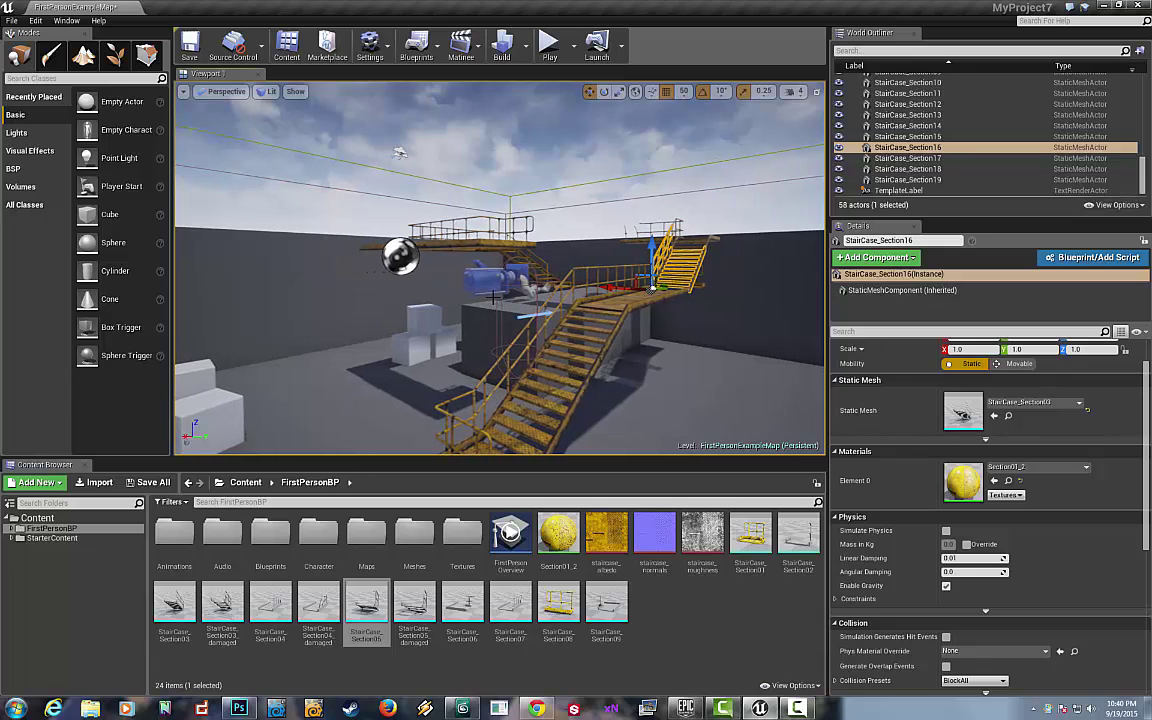
click(549, 44)
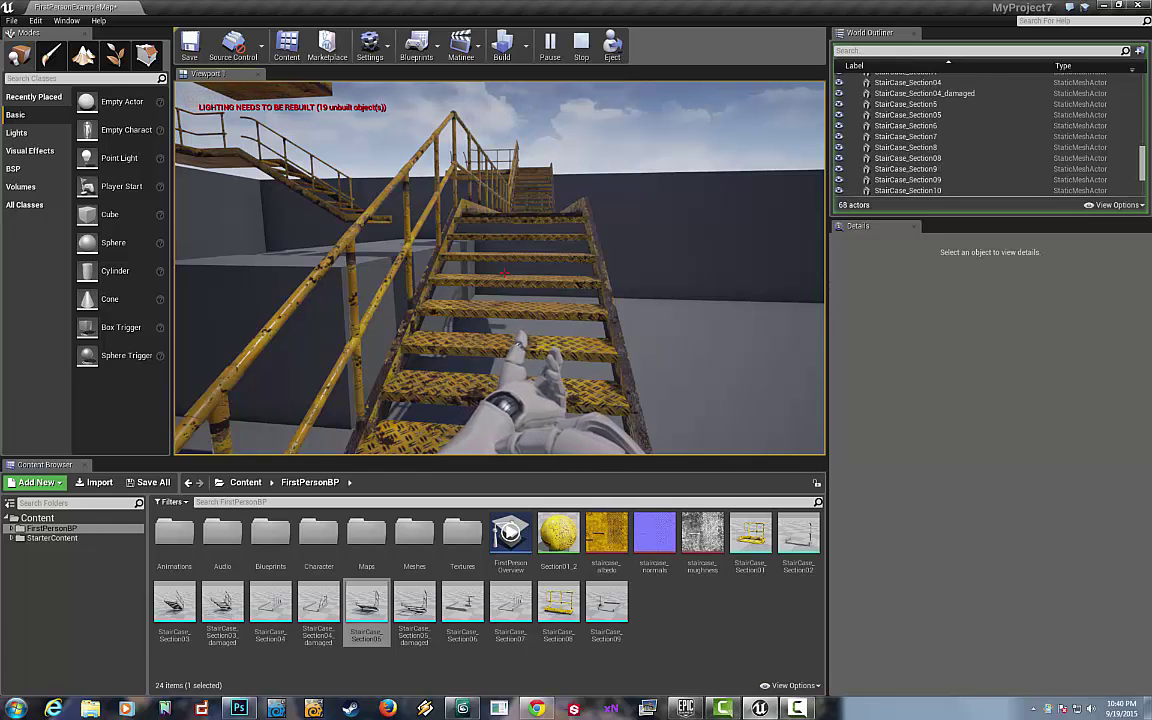
key(w)
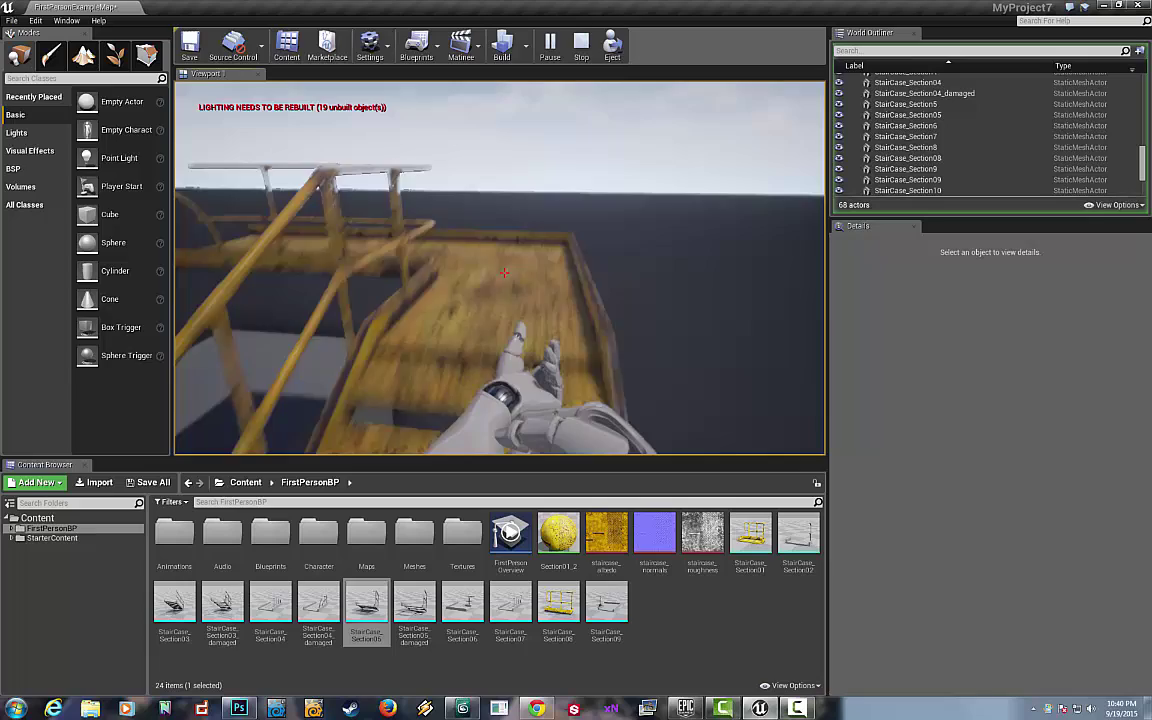
key(w)
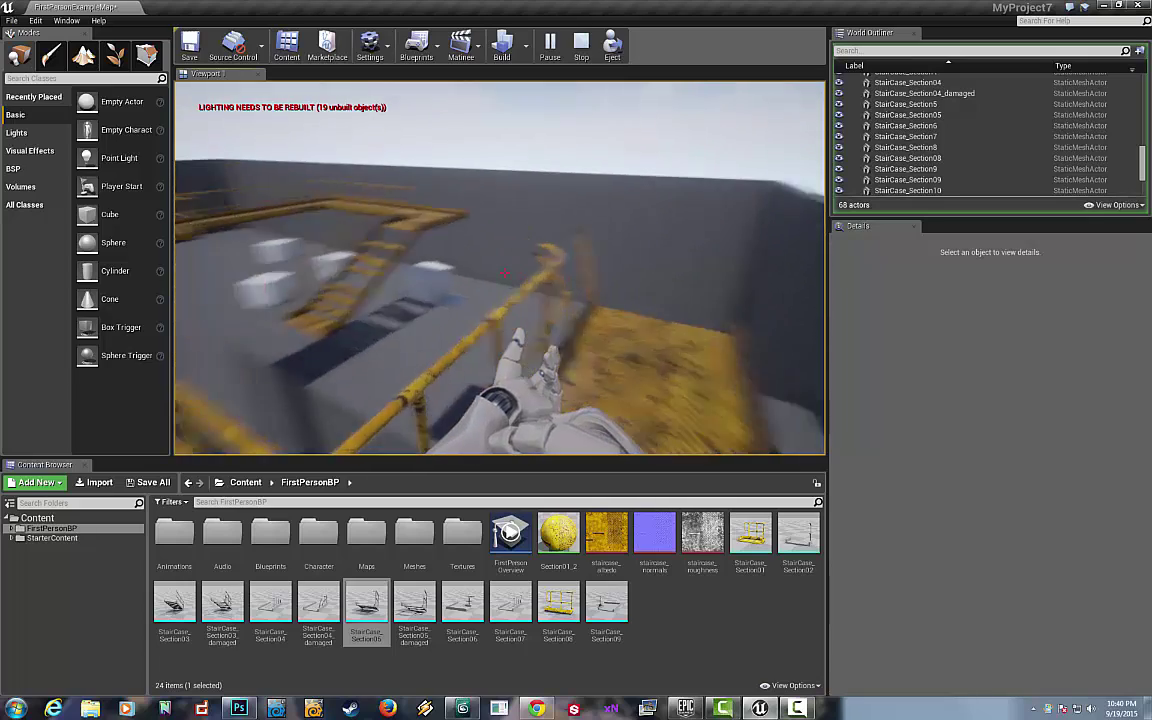
key(w)
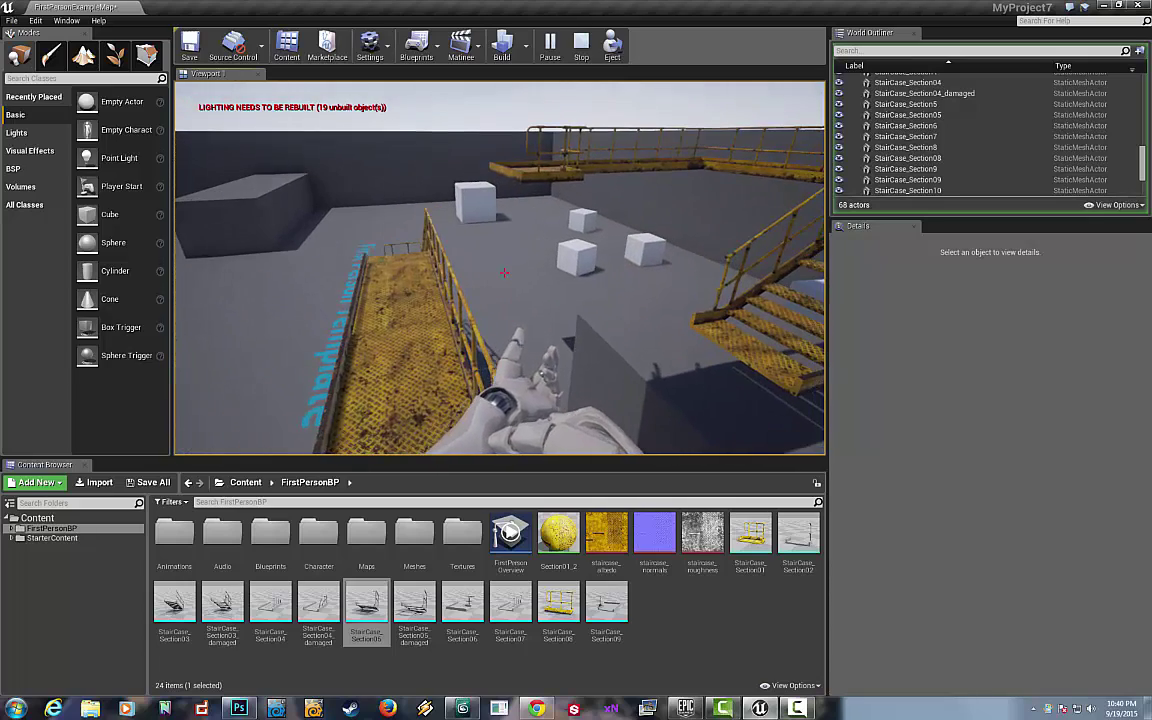
Step: Walk along the other raised walkway and its stairs to inspect the joined sections, and end the play session
key(w)
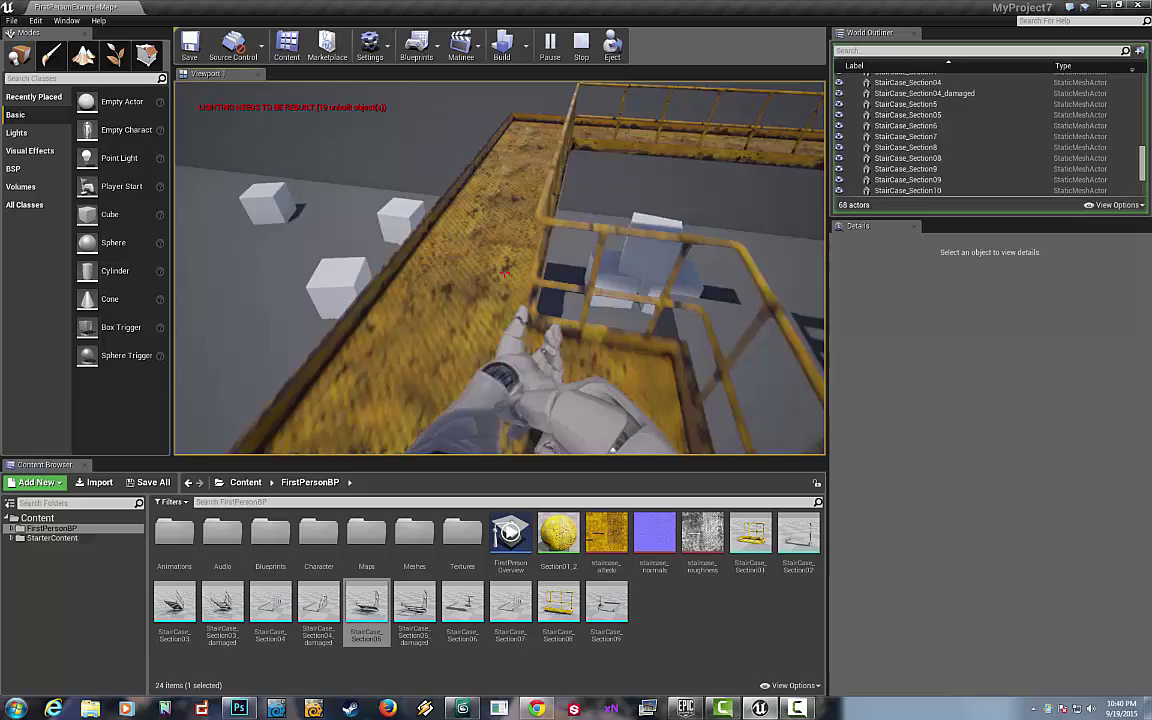
key(w)
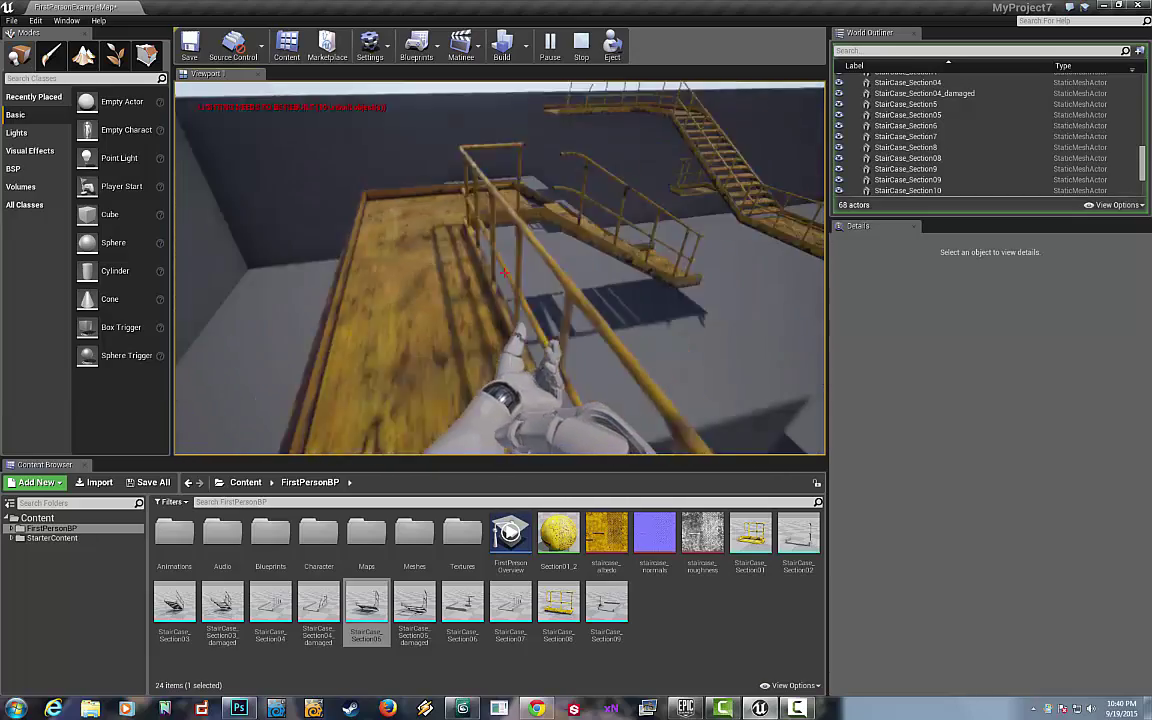
key(w)
key(w)
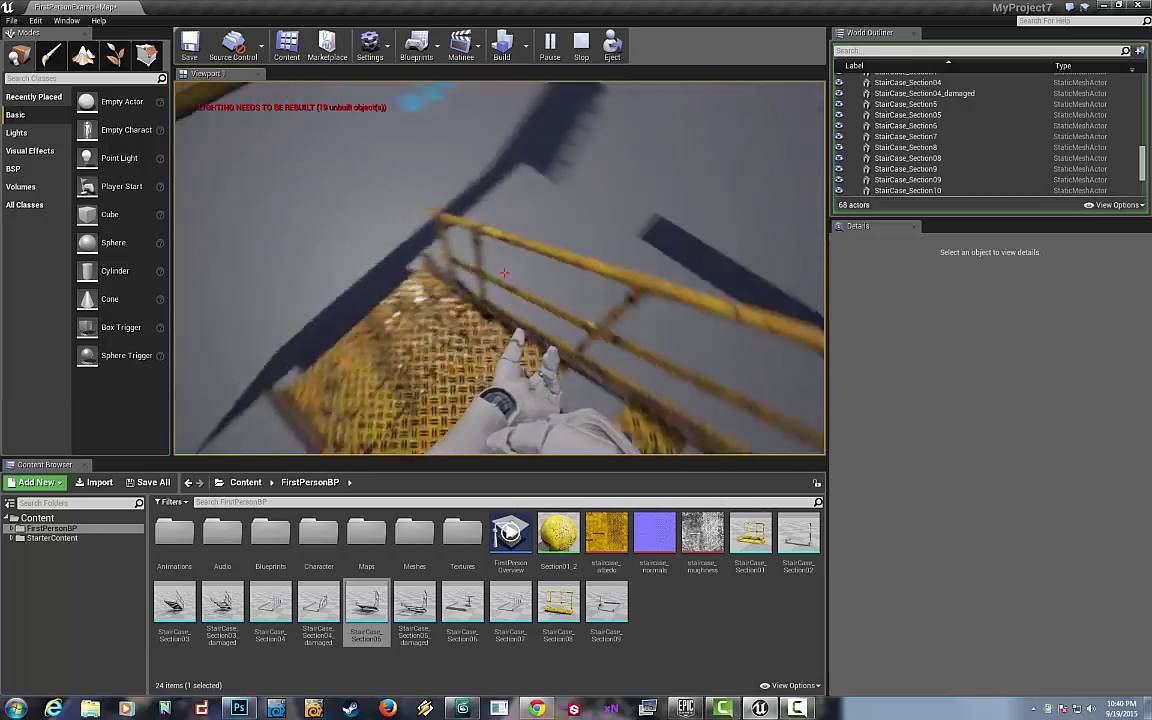
key(w)
key(w)
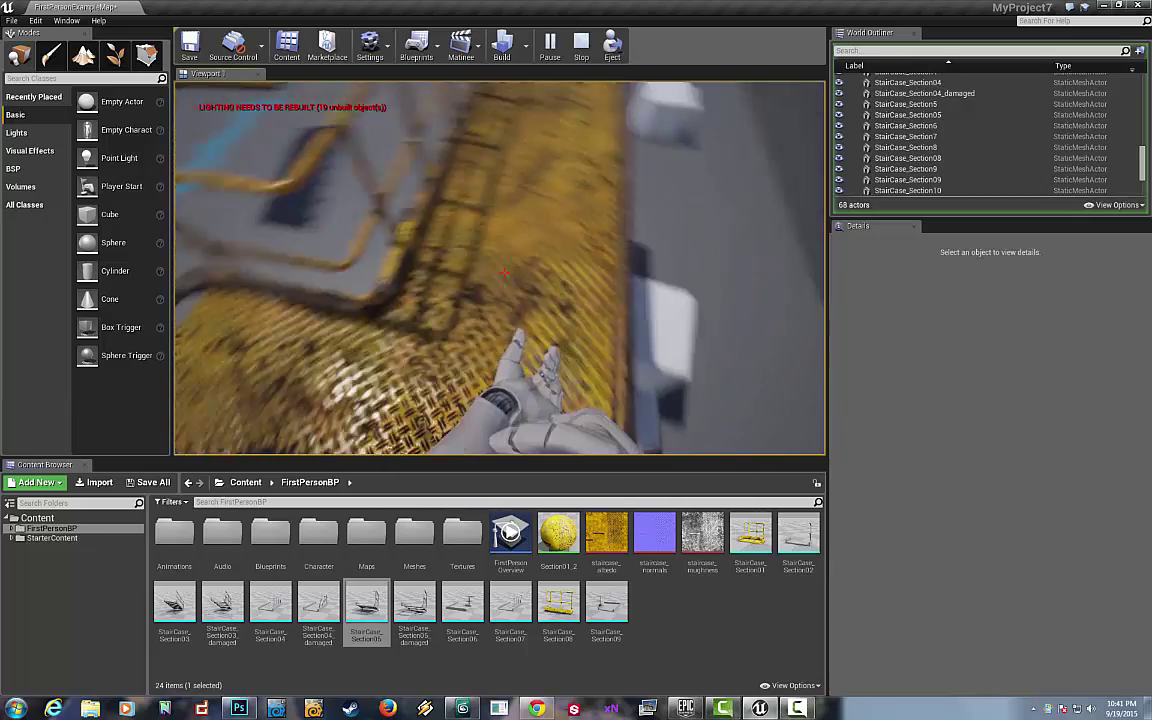
key(w)
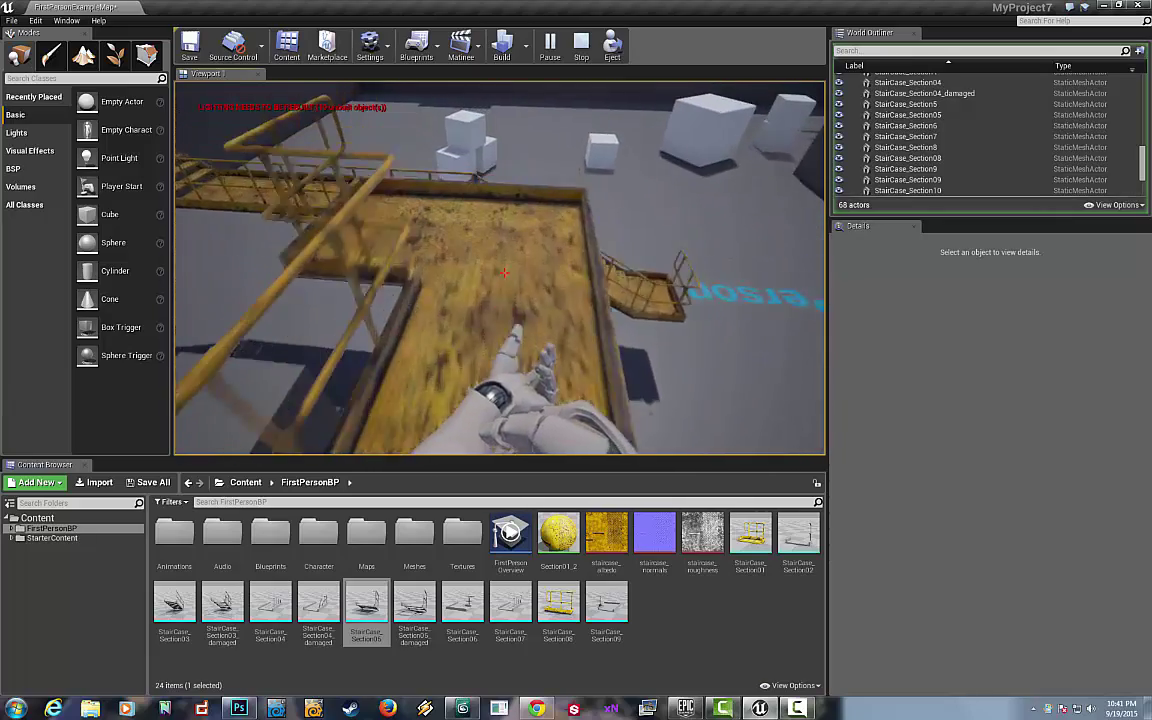
key(w)
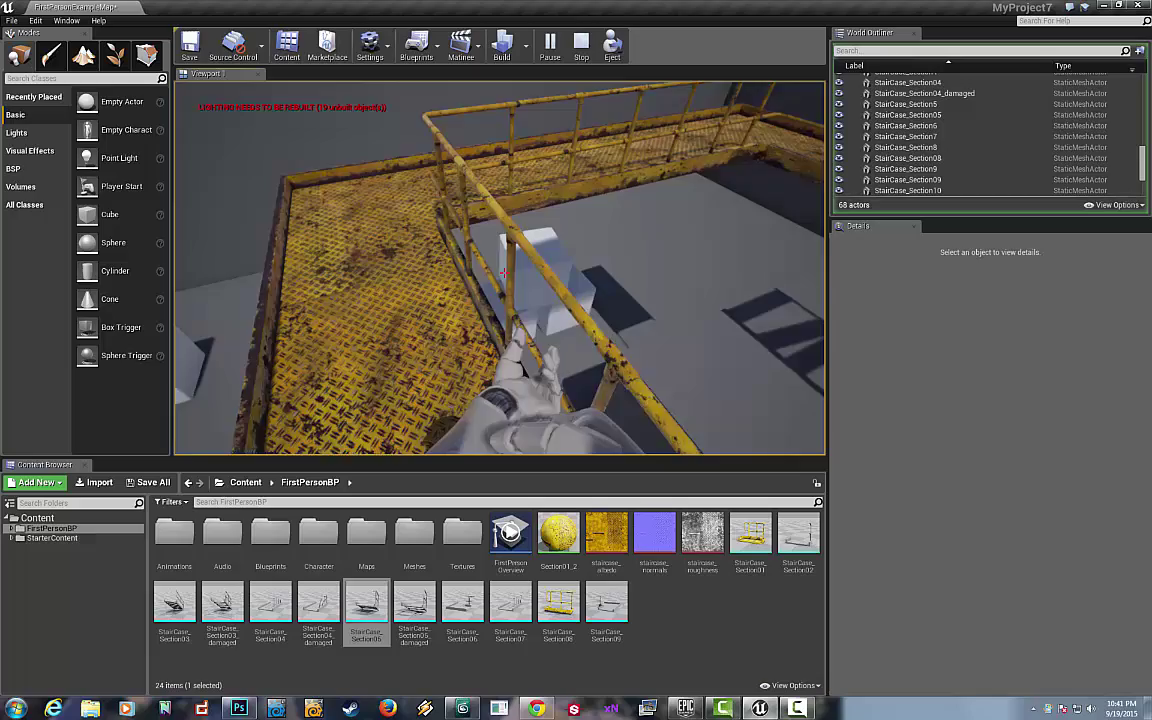
key(w)
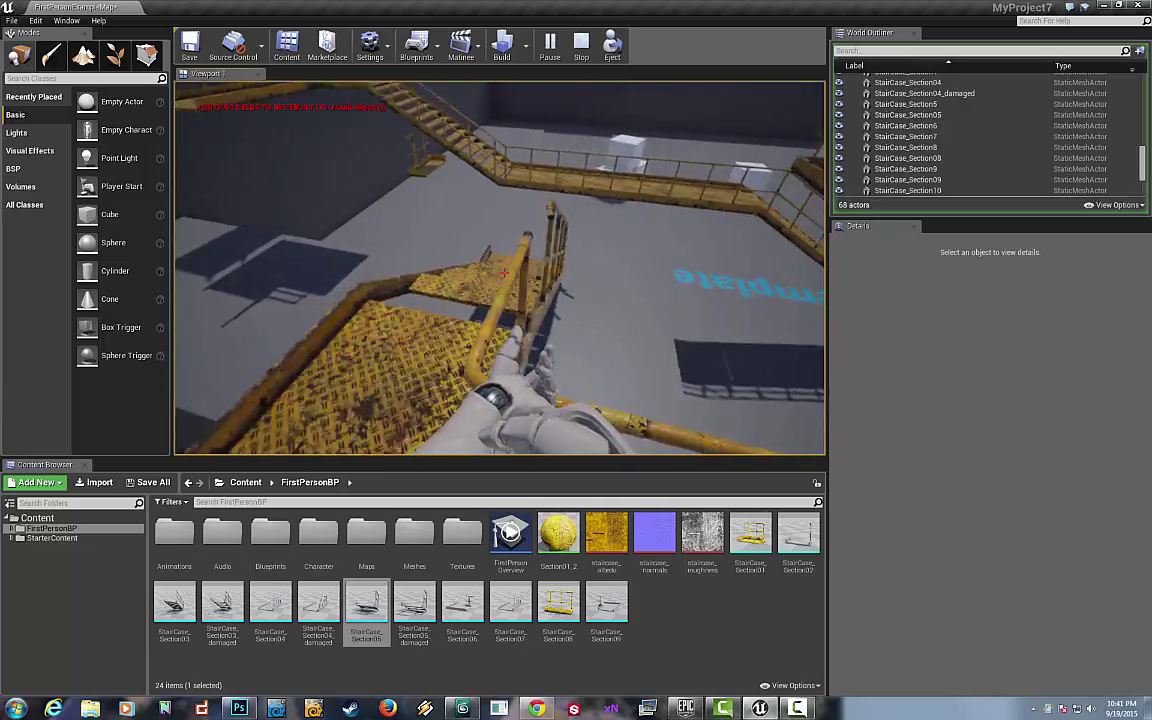
key(w)
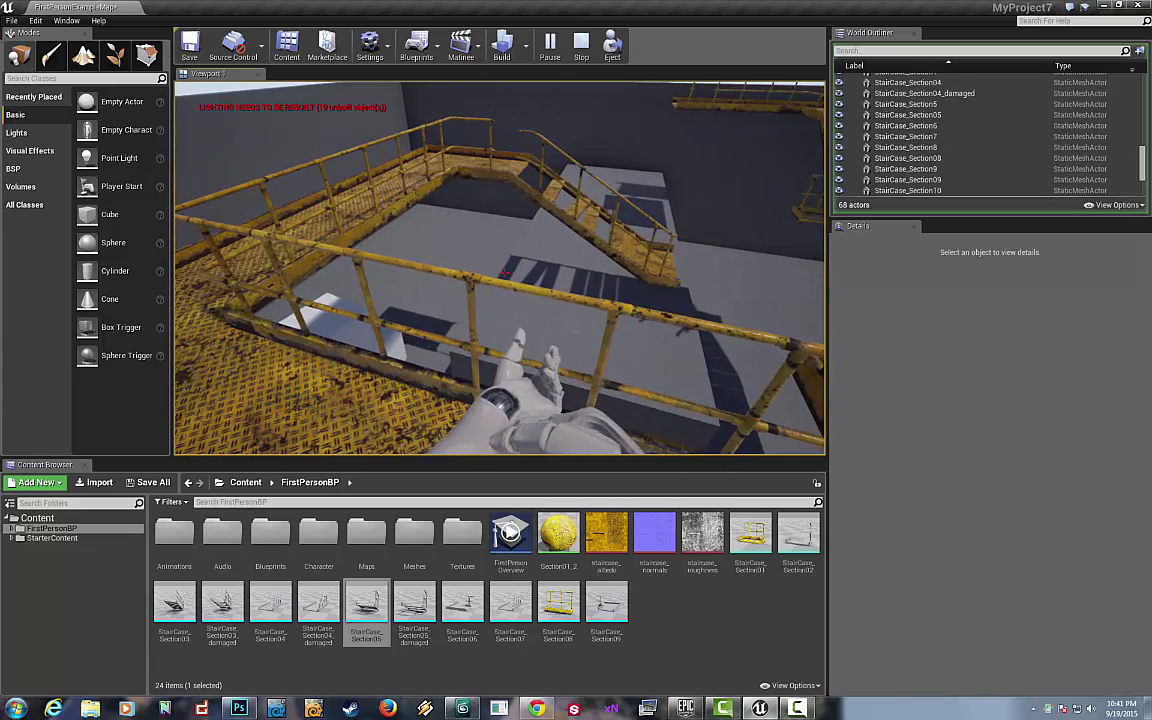
key(Escape)
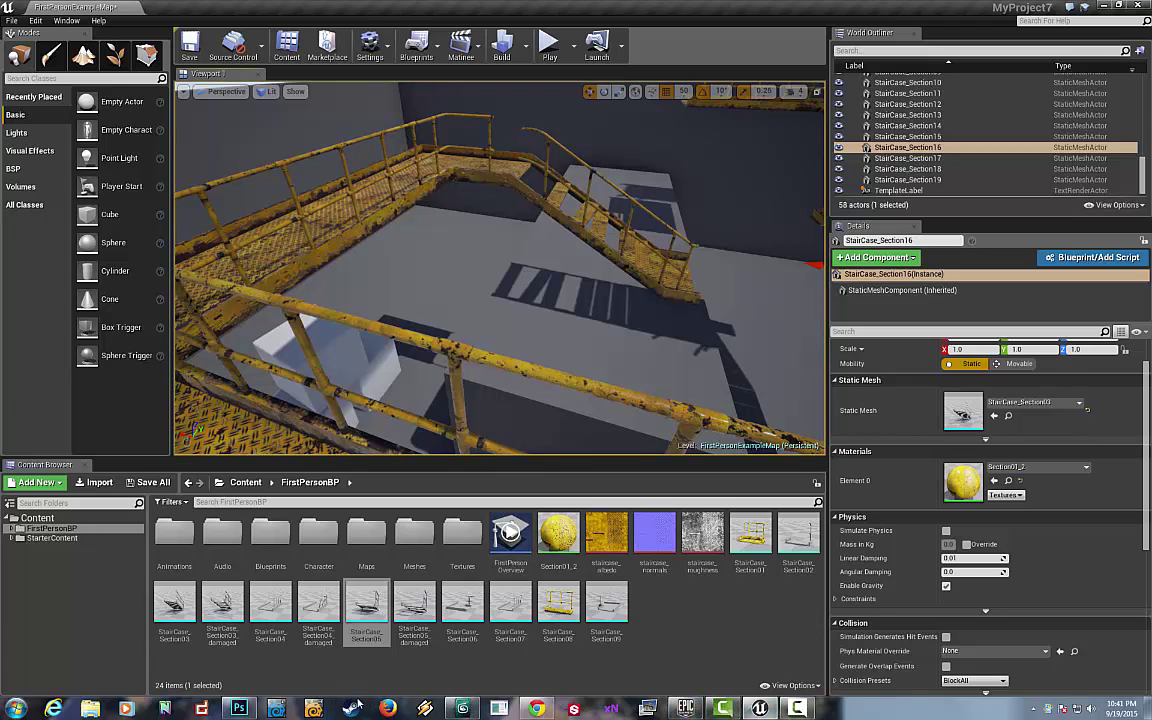
Step: Switch to Photoshop, where the staircase render screenshot040.png is open
click(240, 707)
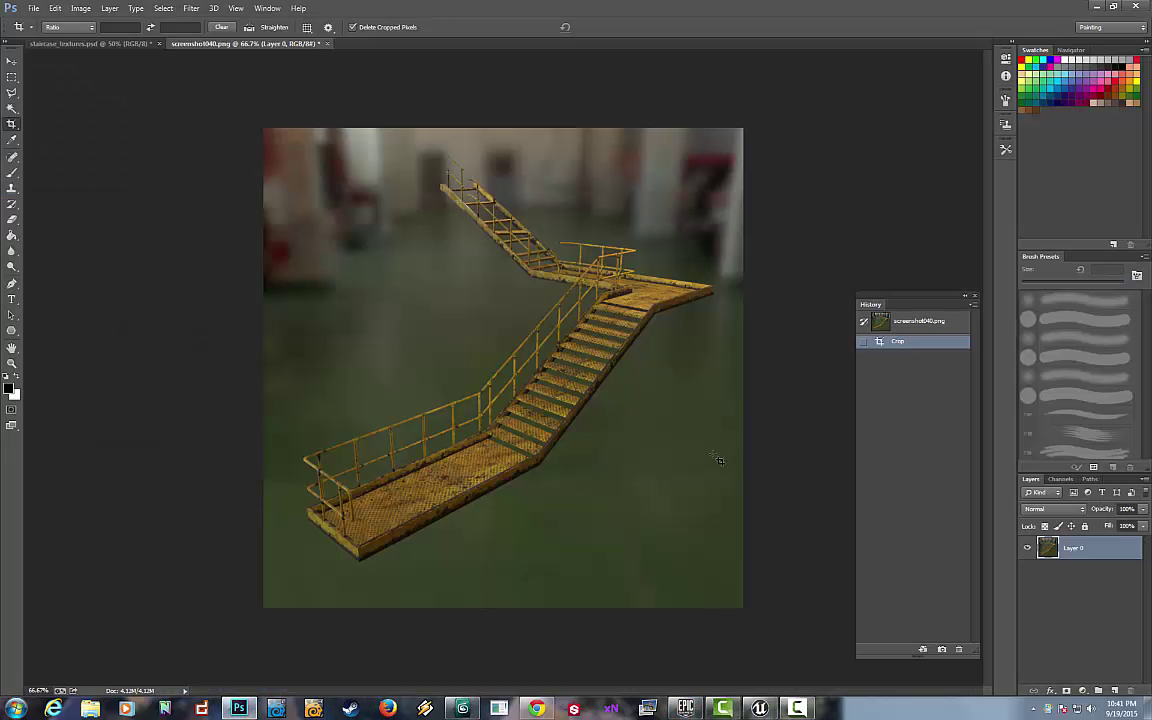
Step: Bring up staircase_textures.psd and examine the worn metal edges and tread plate of the albedo texture up close
click(125, 44)
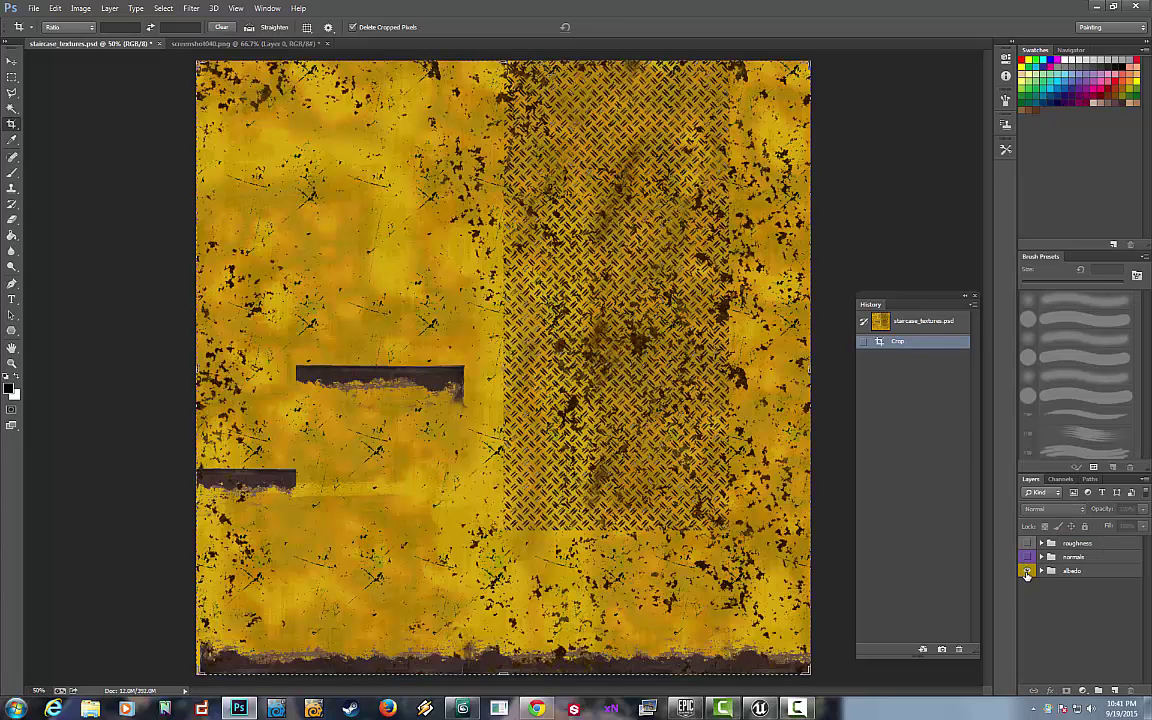
click(12, 61)
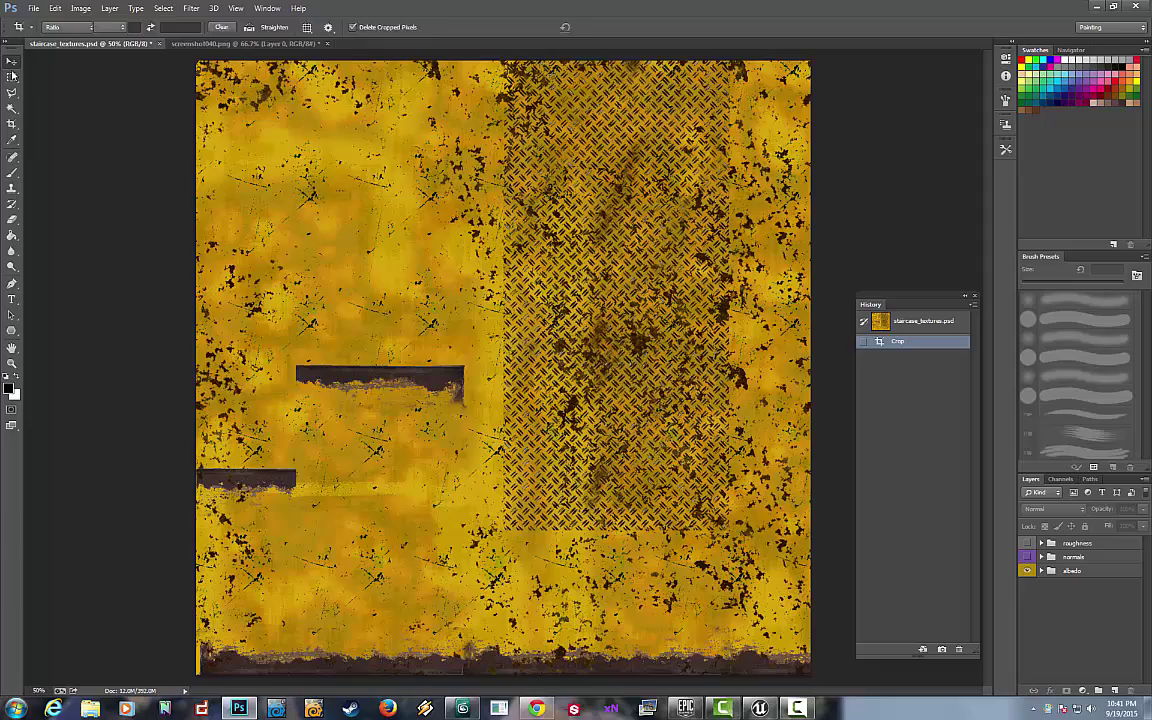
click(12, 362)
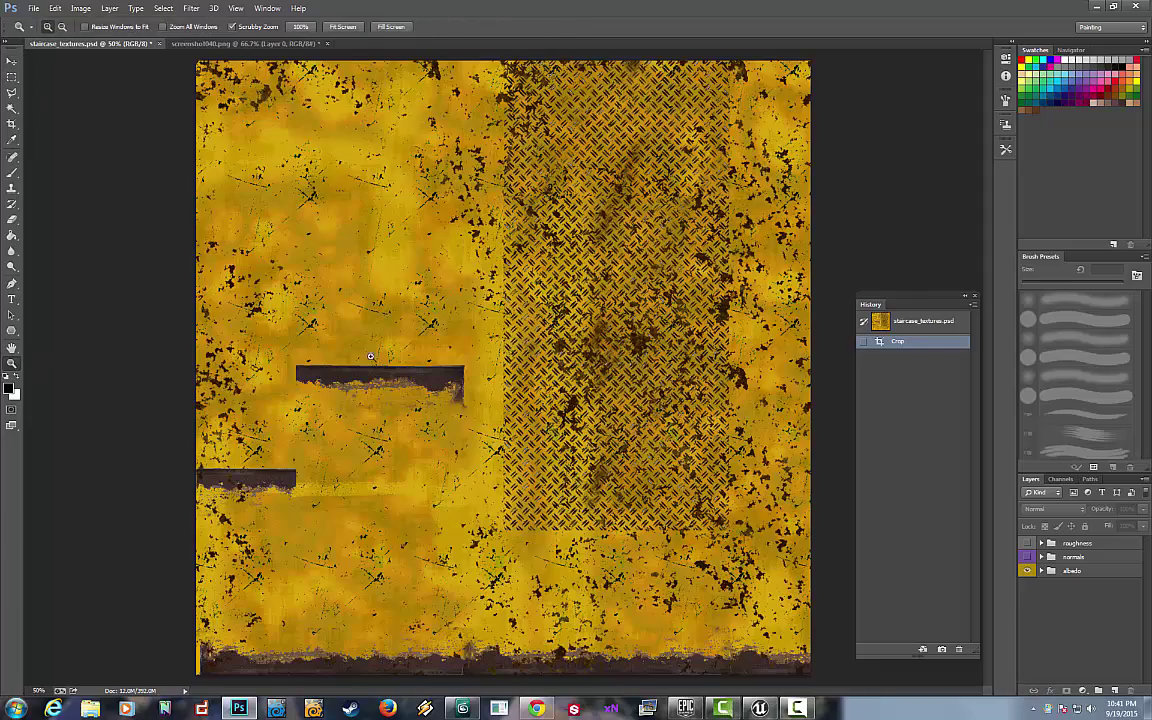
drag(391, 361, 431, 387)
click(430, 387)
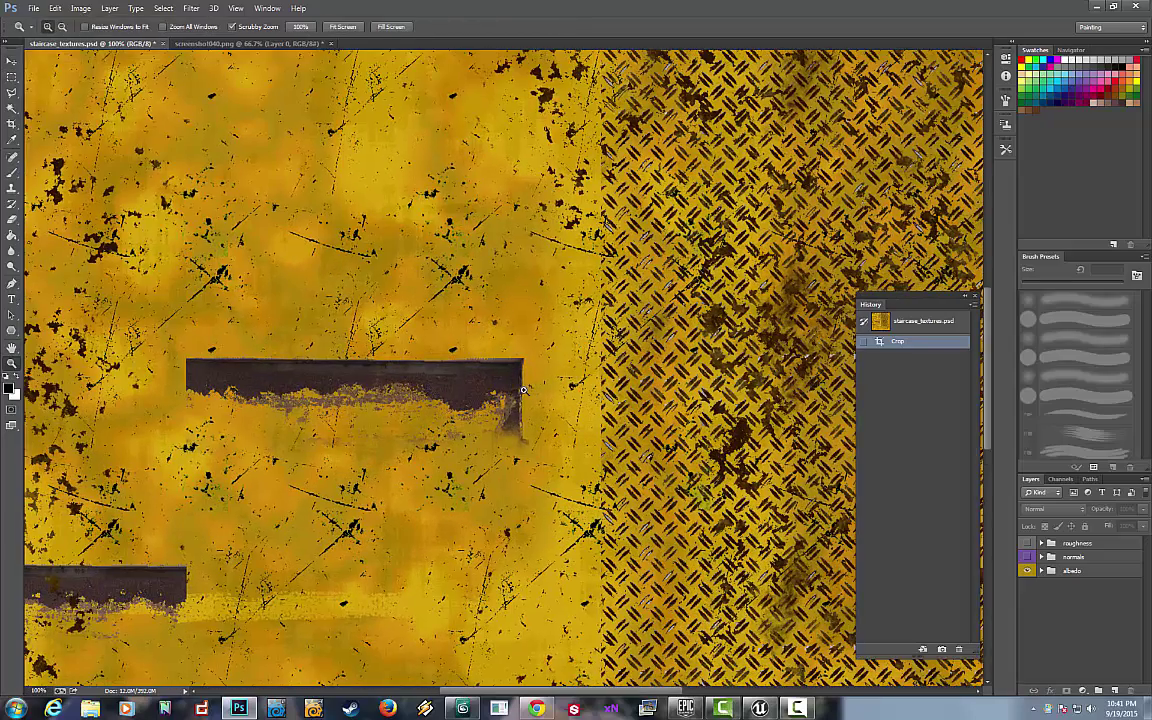
alt+click(530, 389)
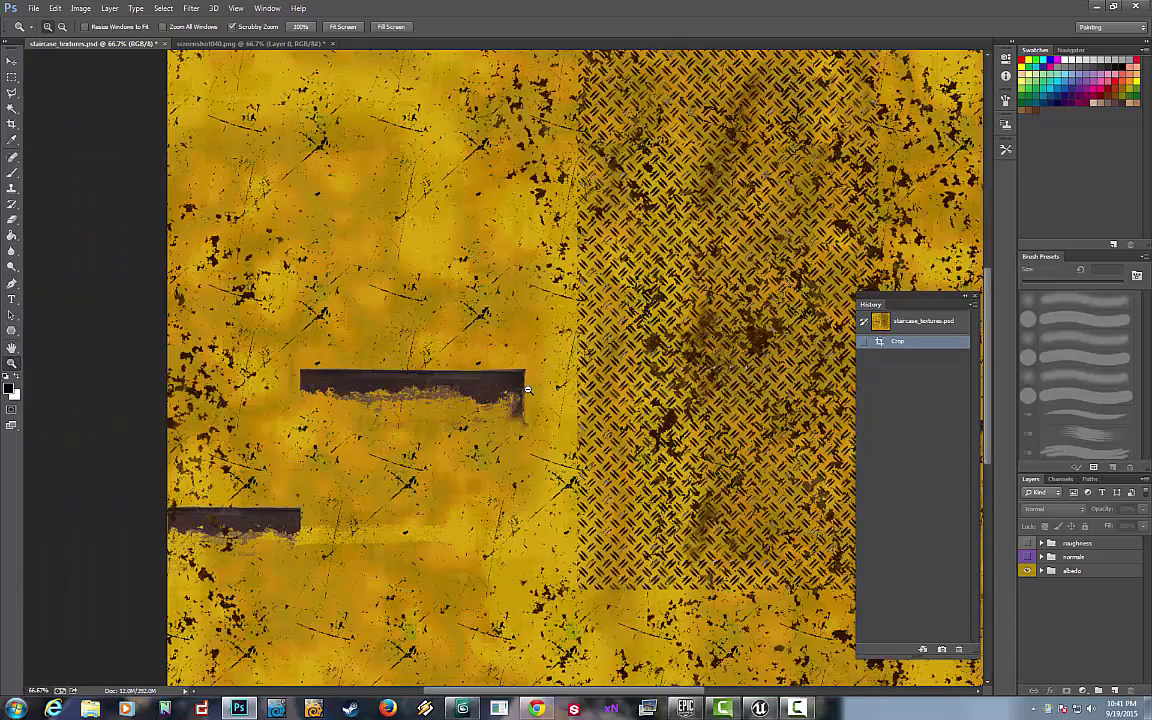
click(586, 391)
alt+click(560, 338)
click(540, 383)
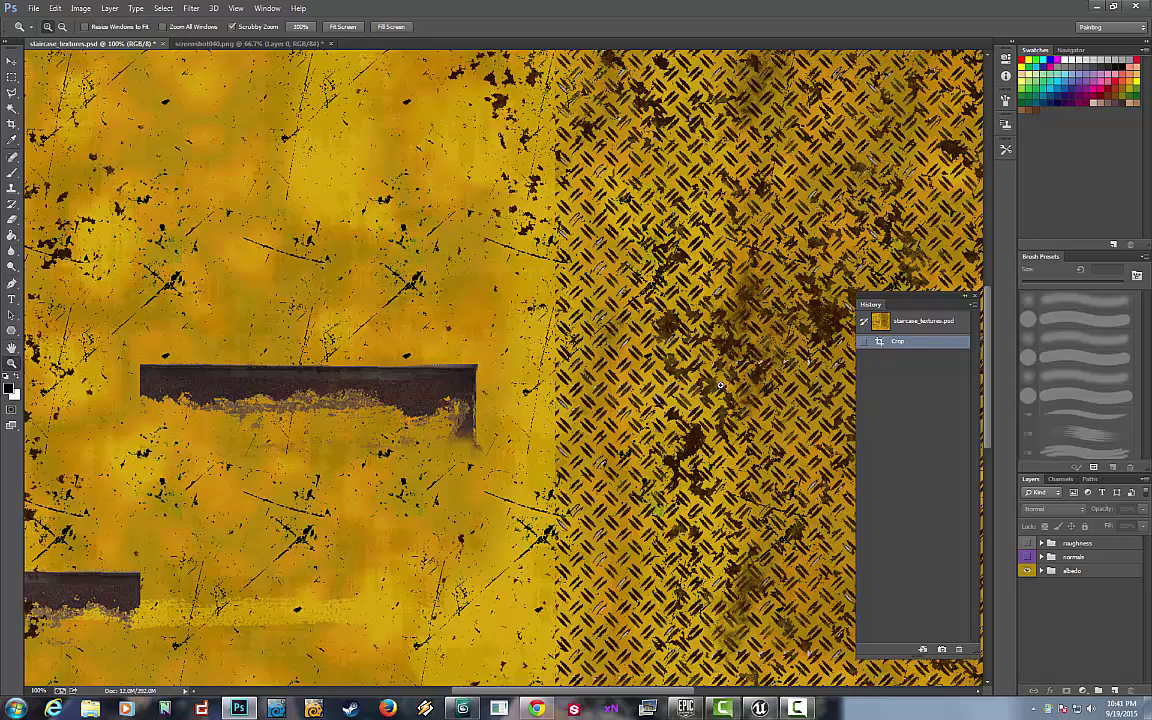
alt+click(649, 348)
click(516, 399)
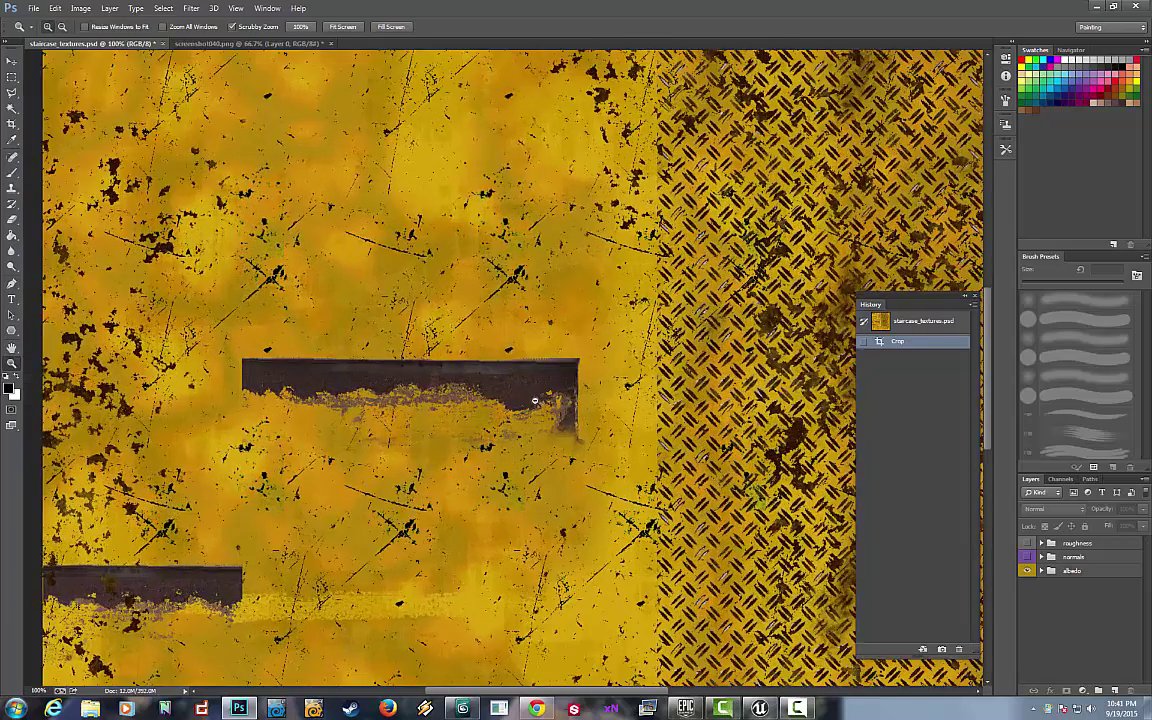
alt+click(535, 343)
click(536, 341)
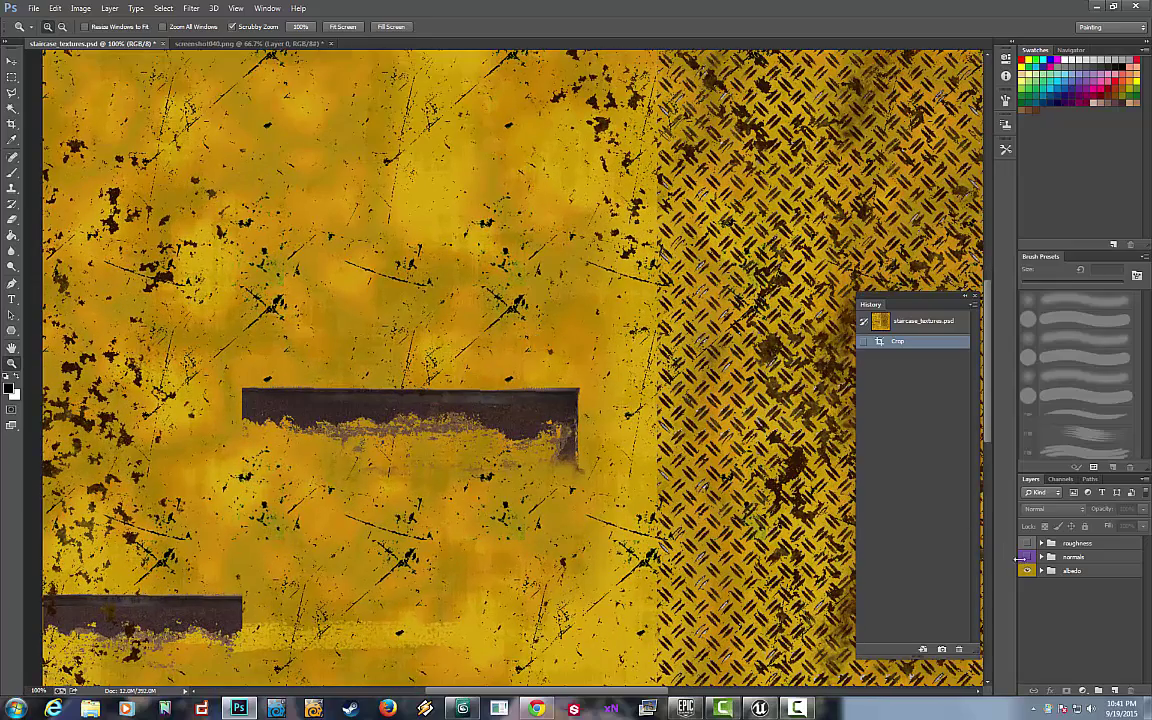
Step: Expand the albedo group and select the ColorVariation adjustment layer above Layer 5
click(1041, 570)
scroll(1033, 598, down, 5)
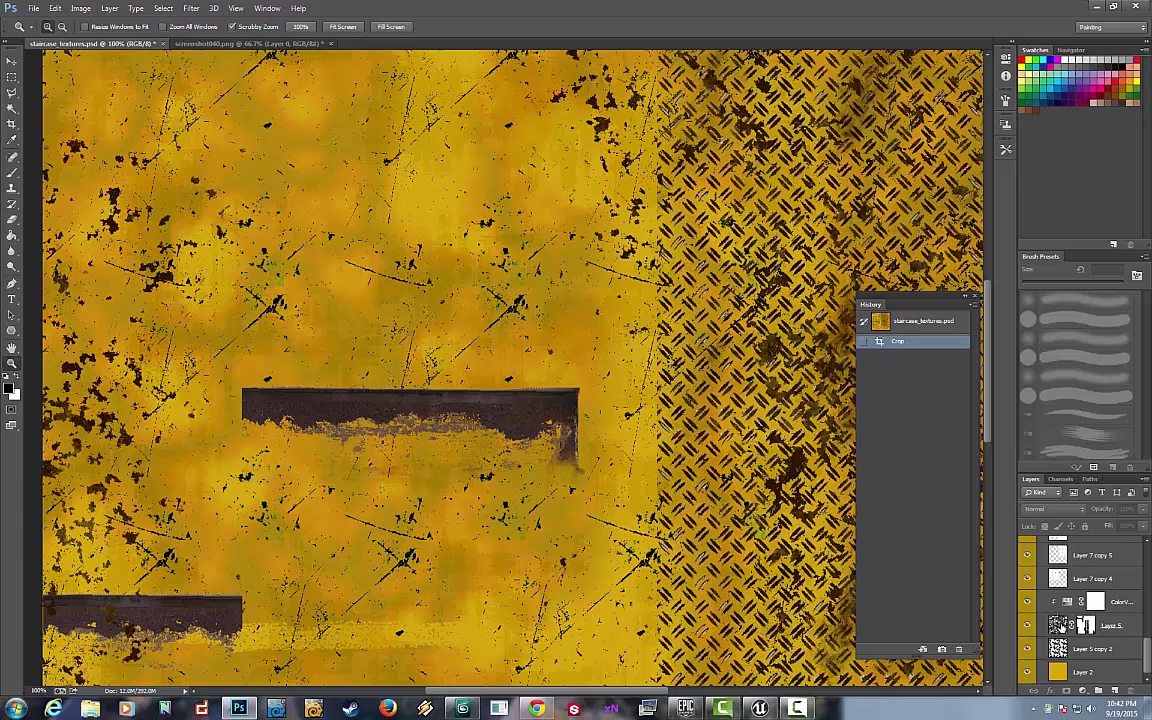
click(1061, 624)
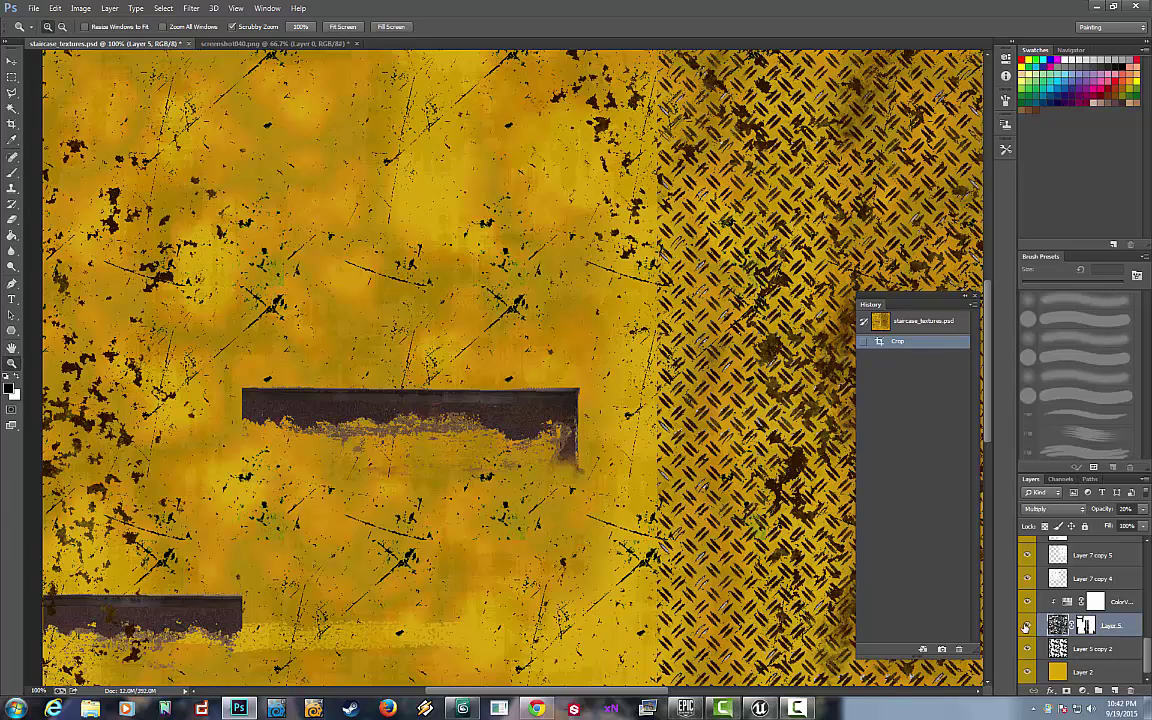
click(1097, 601)
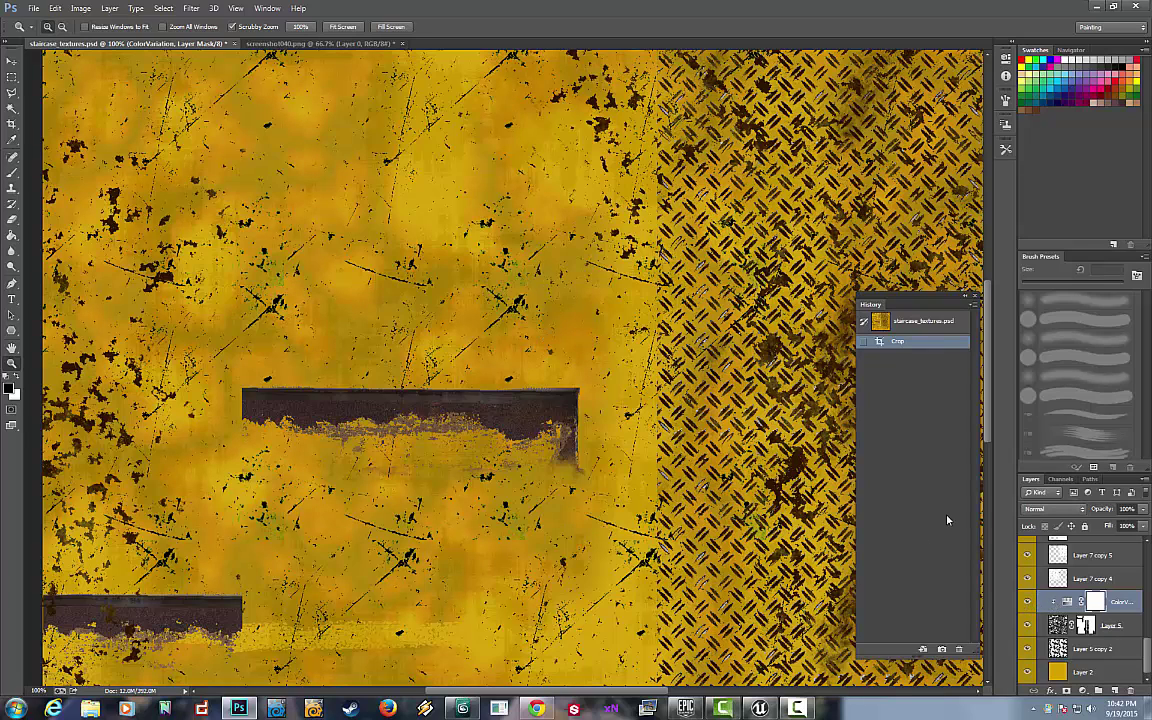
Step: Release the clipping mask of the ColorVariation adjustment so that it tints all the layers below it
key(alt)
right_click(1103, 603)
key(alt)
key(alt)
key(alt)
key(alt)
key(alt)
key(alt)
key(alt)
key(alt)
key(ctrl+alt+g)
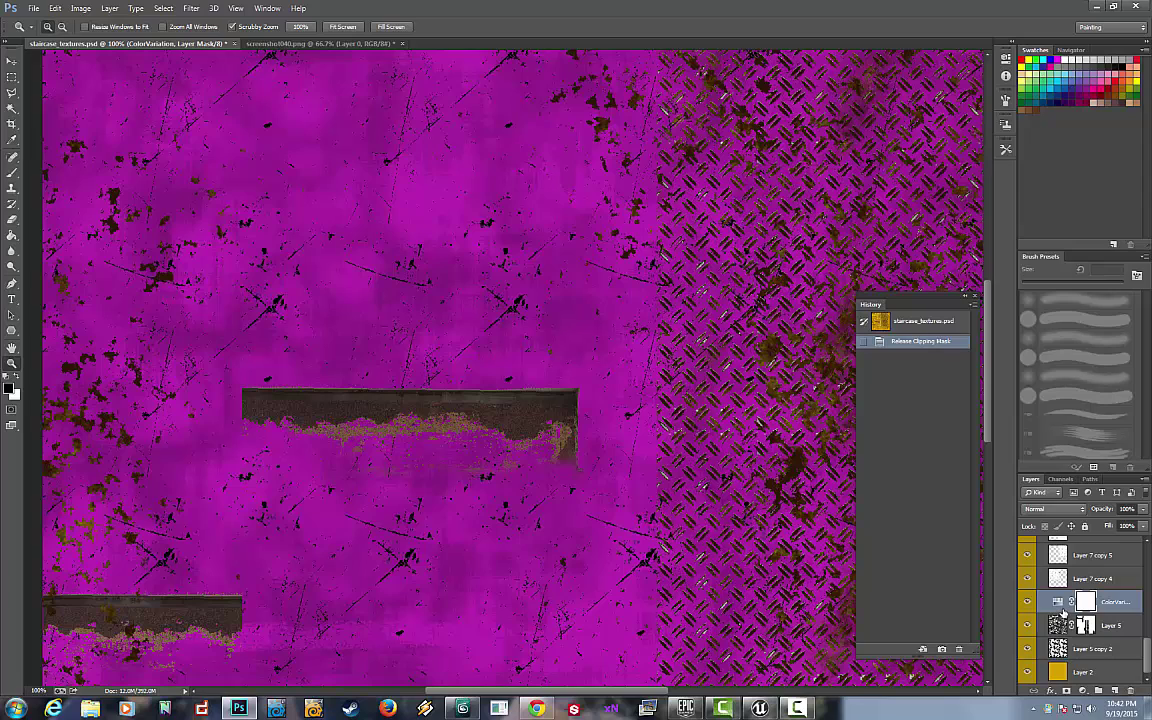
Step: Clip the ColorVariation adjustment back onto Layer 5
key(alt)
key(alt)
key(alt)
alt+click(1059, 610)
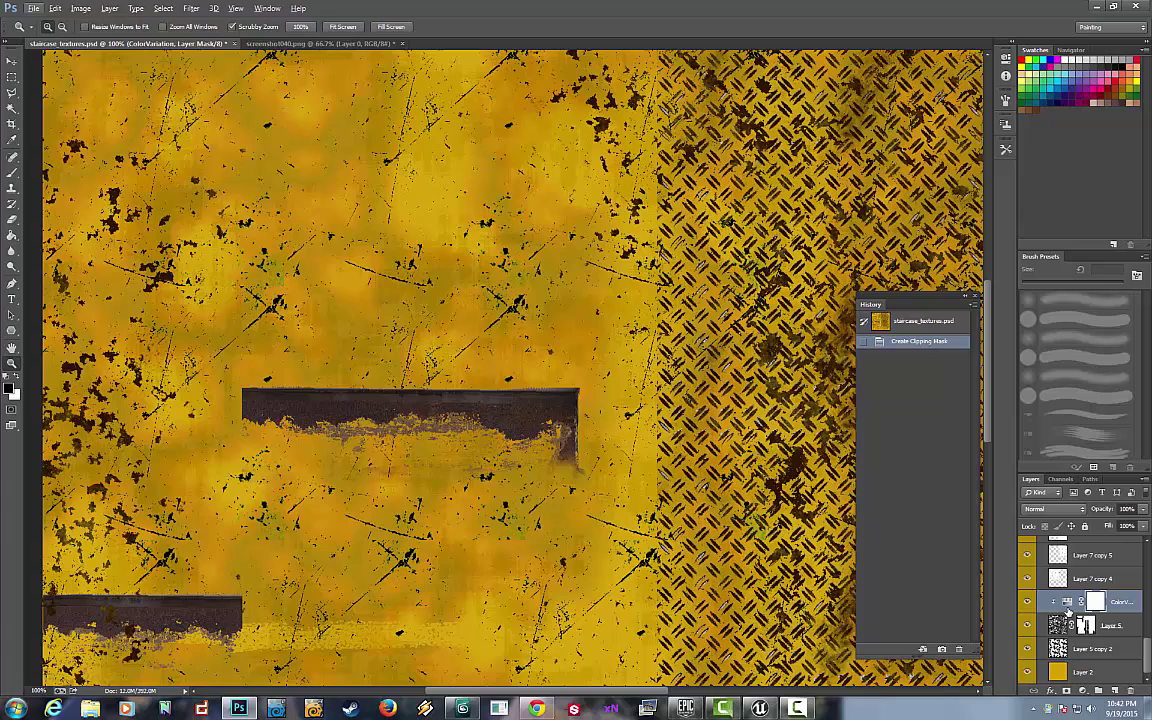
Step: Set the saturation of the ColorVariation Hue/Saturation adjustment to 58
double_click(1067, 602)
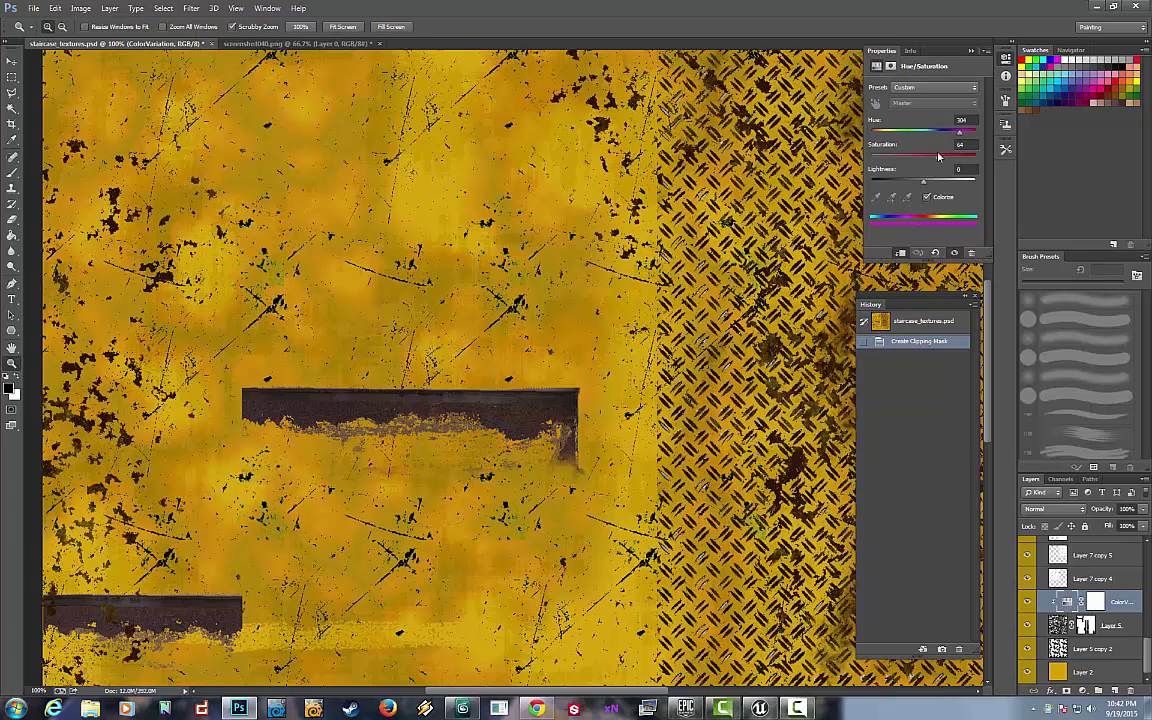
drag(920, 160, 931, 160)
key(alt)
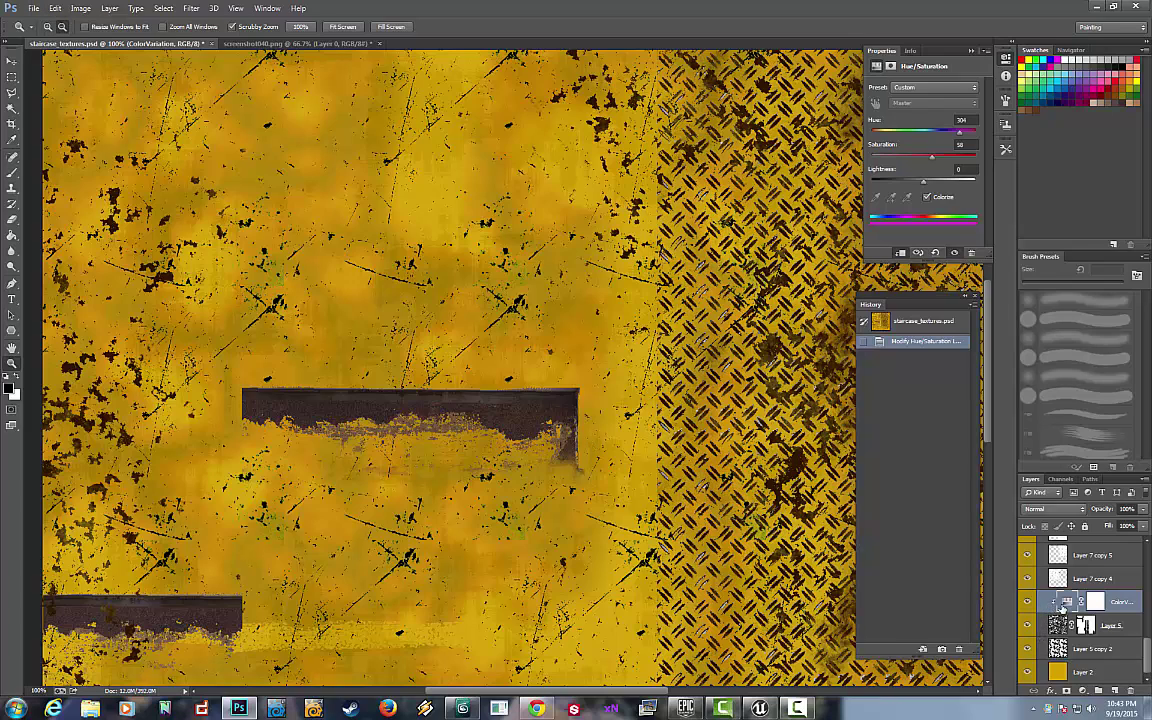
Step: Toggle Layer 13 at the head of the albedo group on and off to compare its effect on the paint
scroll(1127, 629, up, 2)
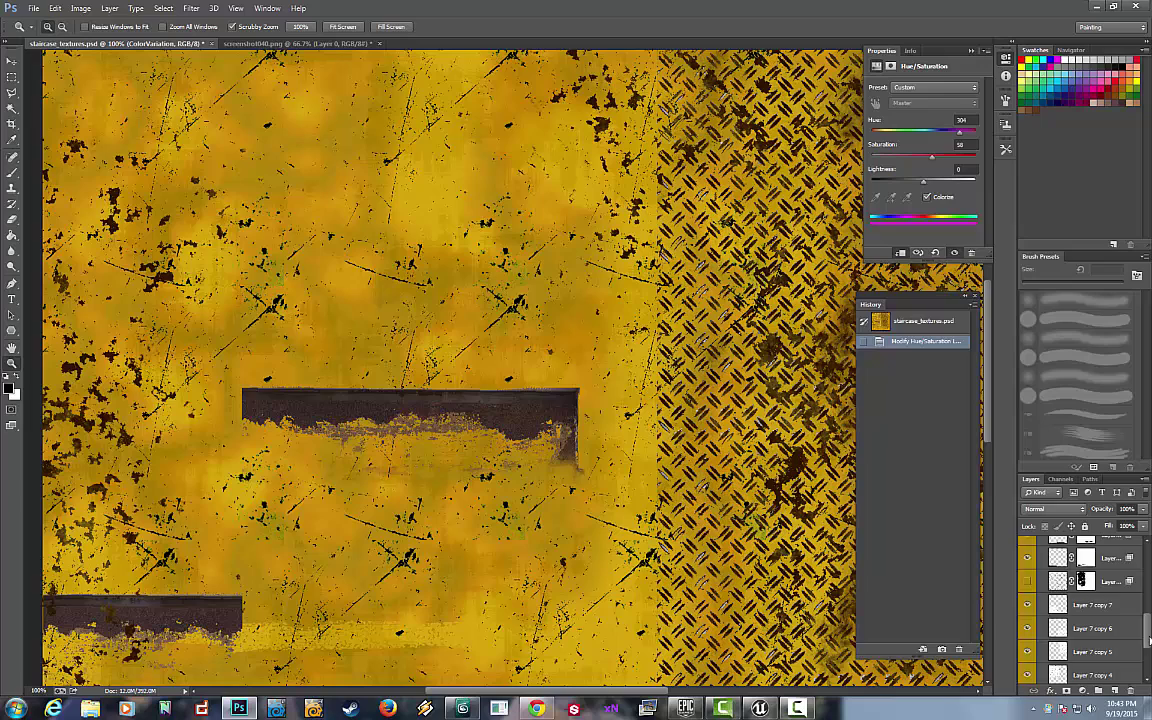
scroll(1130, 610, up, 4)
scroll(1136, 581, up, 2)
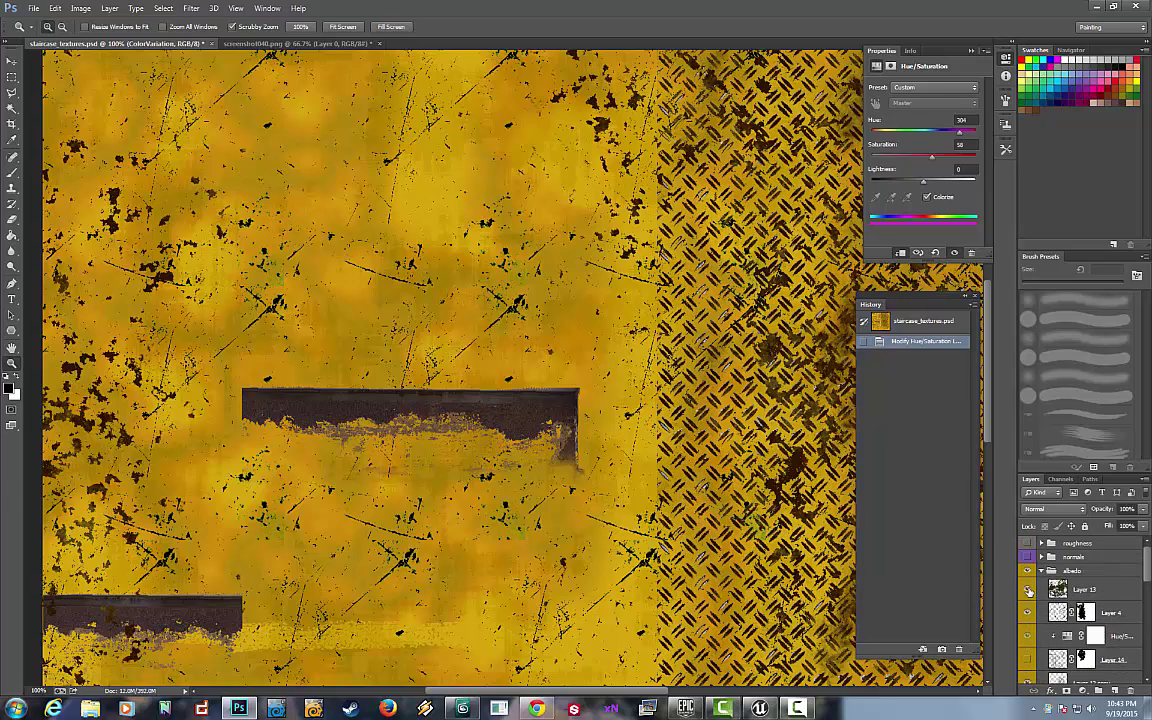
click(1029, 591)
click(1029, 591)
click(1029, 591)
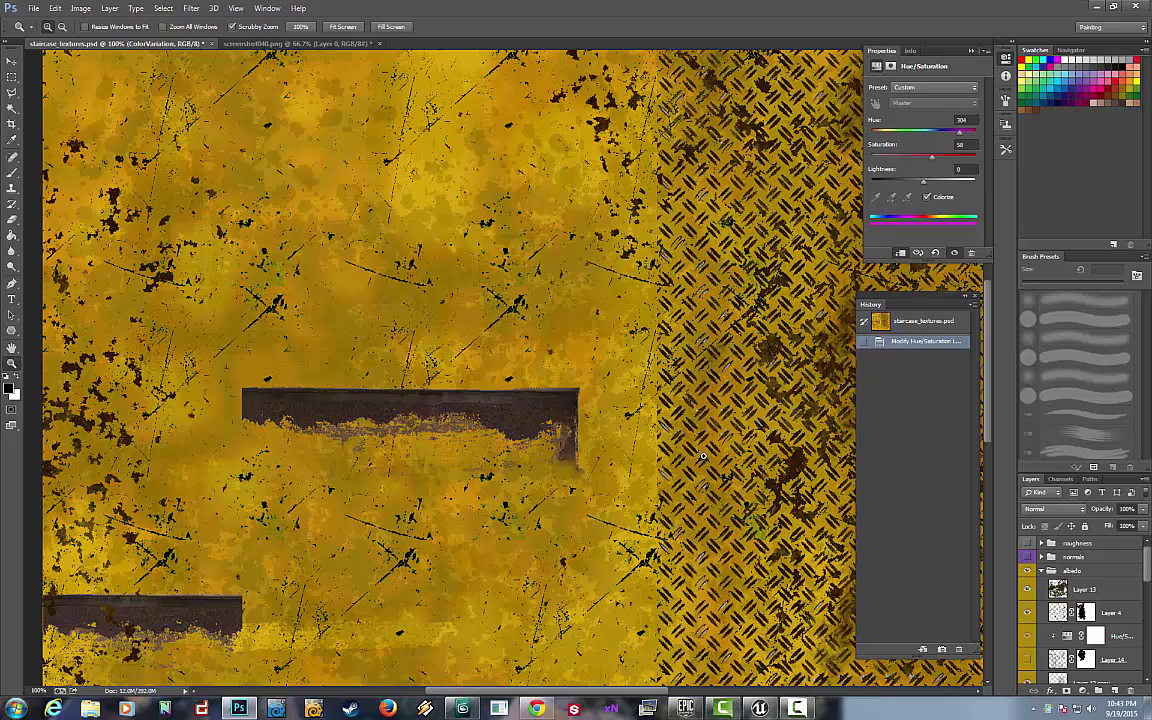
click(1028, 591)
click(1028, 591)
click(1028, 591)
Step: Toggle Layer 14 in the albedo group, leave it visible, and view its grime across the whole texture
scroll(1033, 633, down, 1)
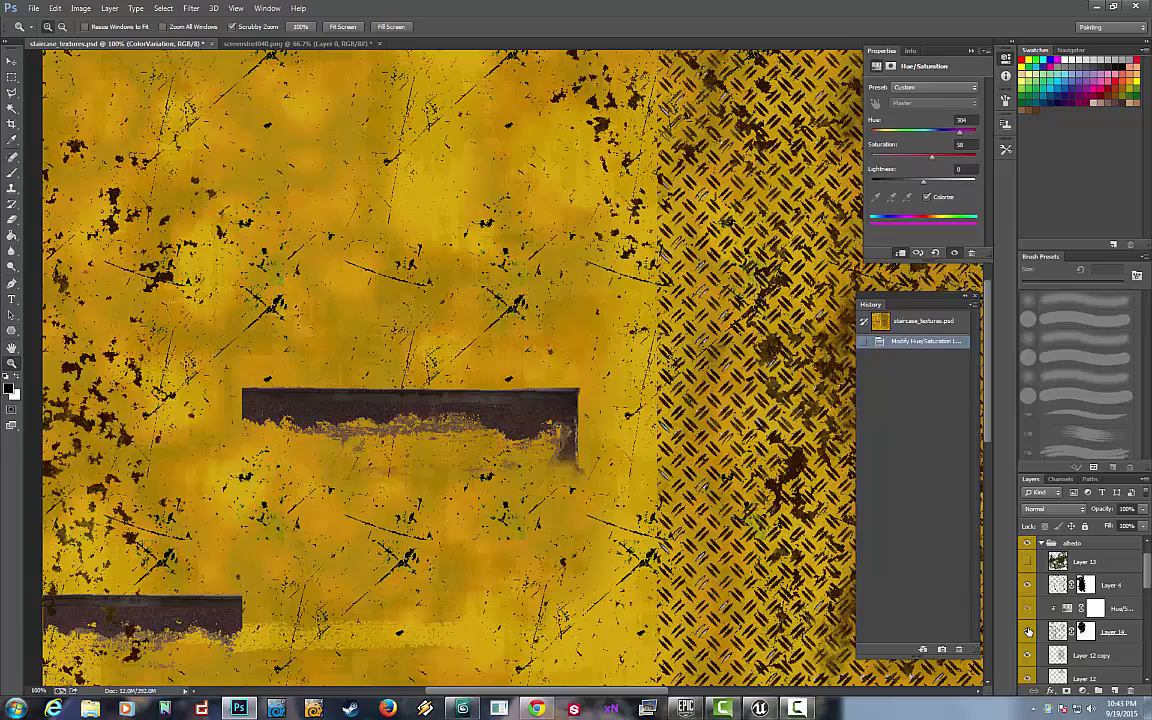
click(1028, 632)
click(1028, 632)
click(1028, 632)
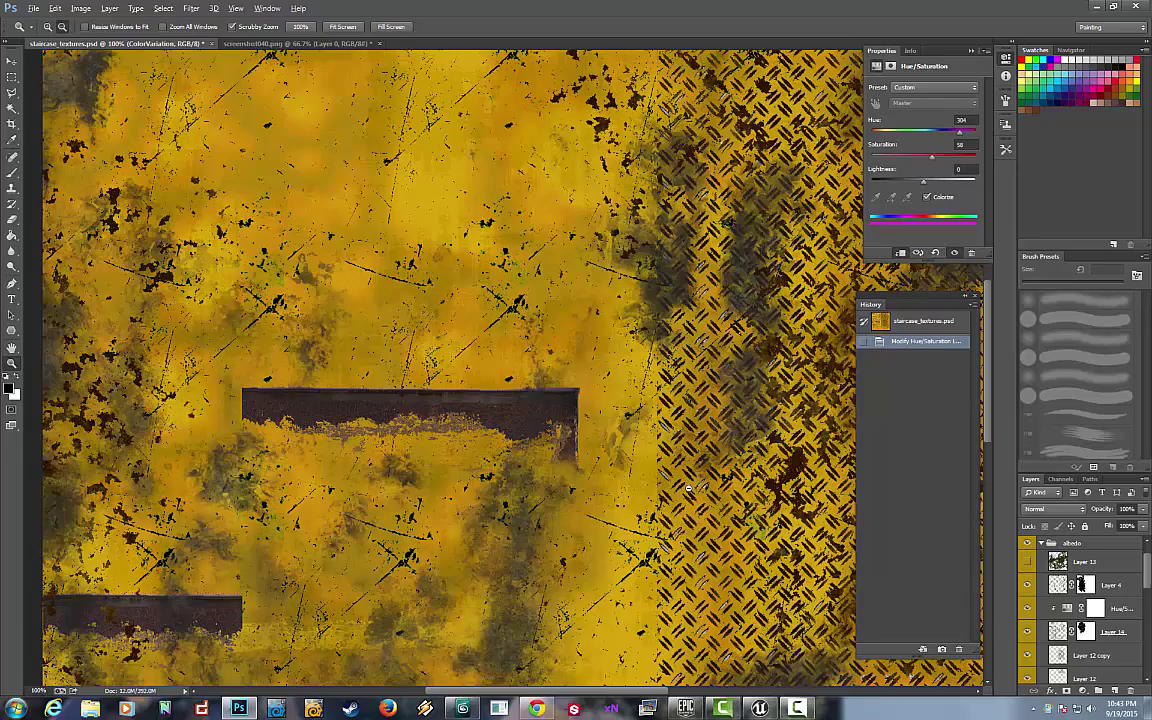
key(ctrl+minus)
key(ctrl+minus)
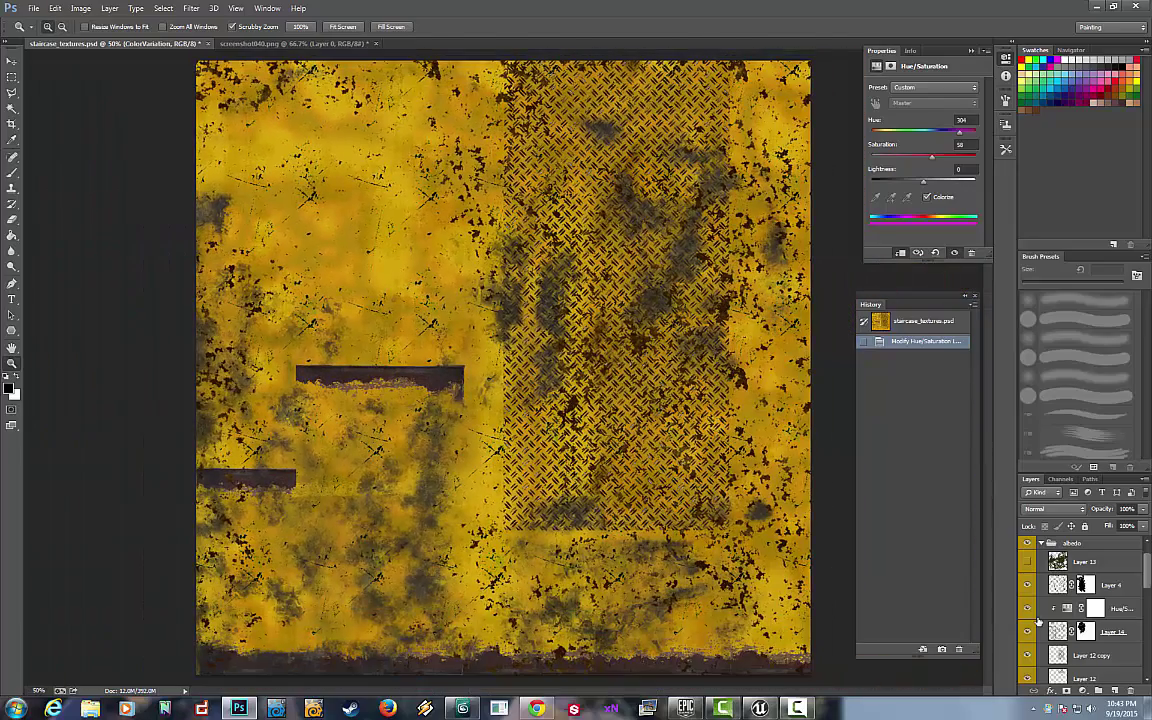
Step: Compare the texture with and without Layer 12 copy, Layer 14 and Layer 12, leaving Layer 14 hidden
click(1028, 652)
click(1028, 652)
click(1028, 633)
click(1028, 633)
click(1028, 633)
scroll(1028, 636, down, 2)
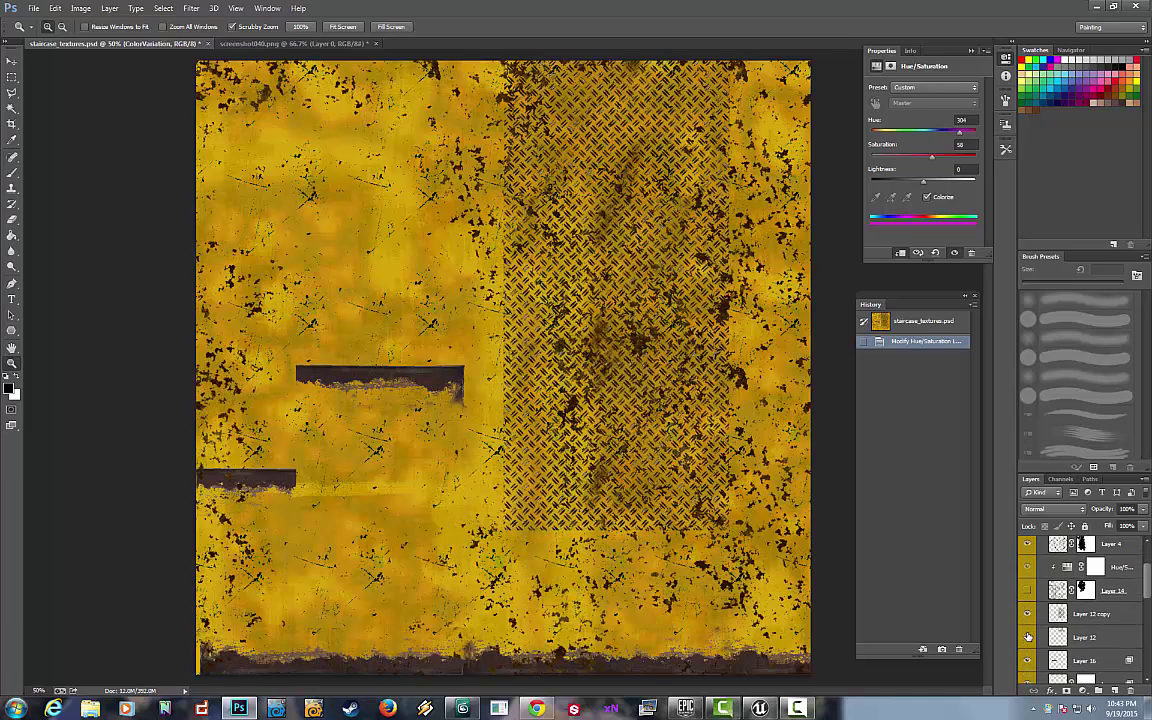
scroll(1028, 637, down, 1)
click(1028, 612)
click(1028, 612)
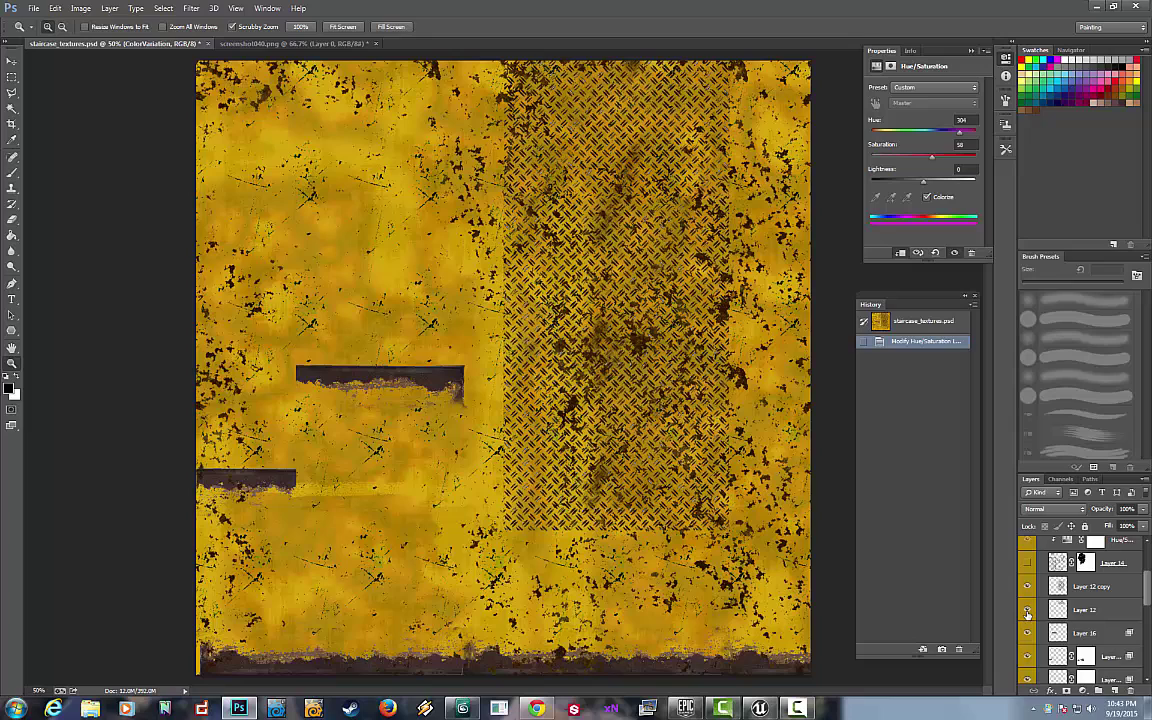
Step: Collapse the albedo group, hide it, and show the normals group instead
scroll(1087, 602, up, 1)
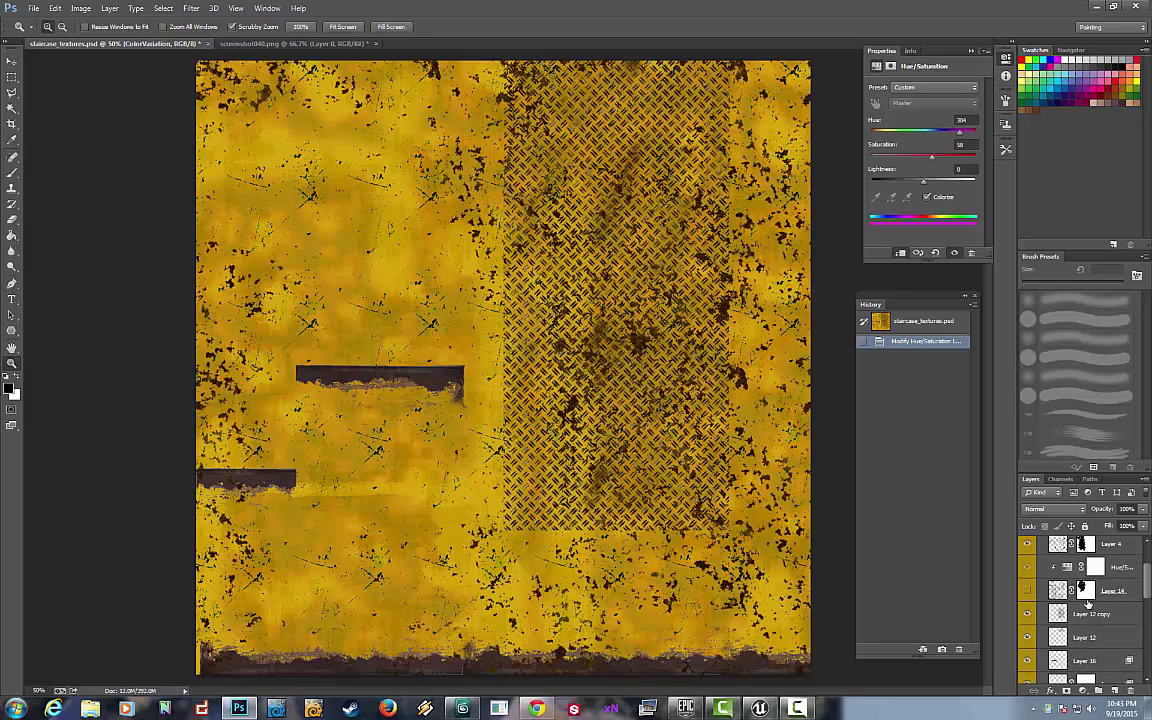
scroll(1080, 595, up, 3)
click(1040, 572)
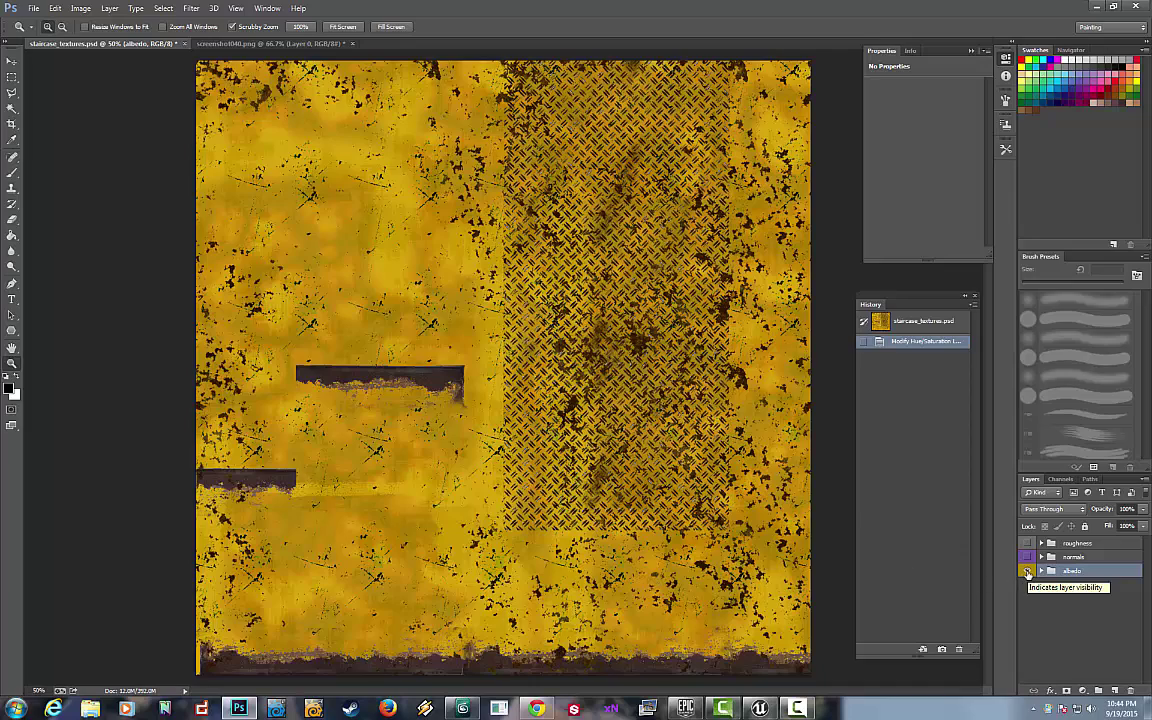
click(1028, 570)
click(1027, 557)
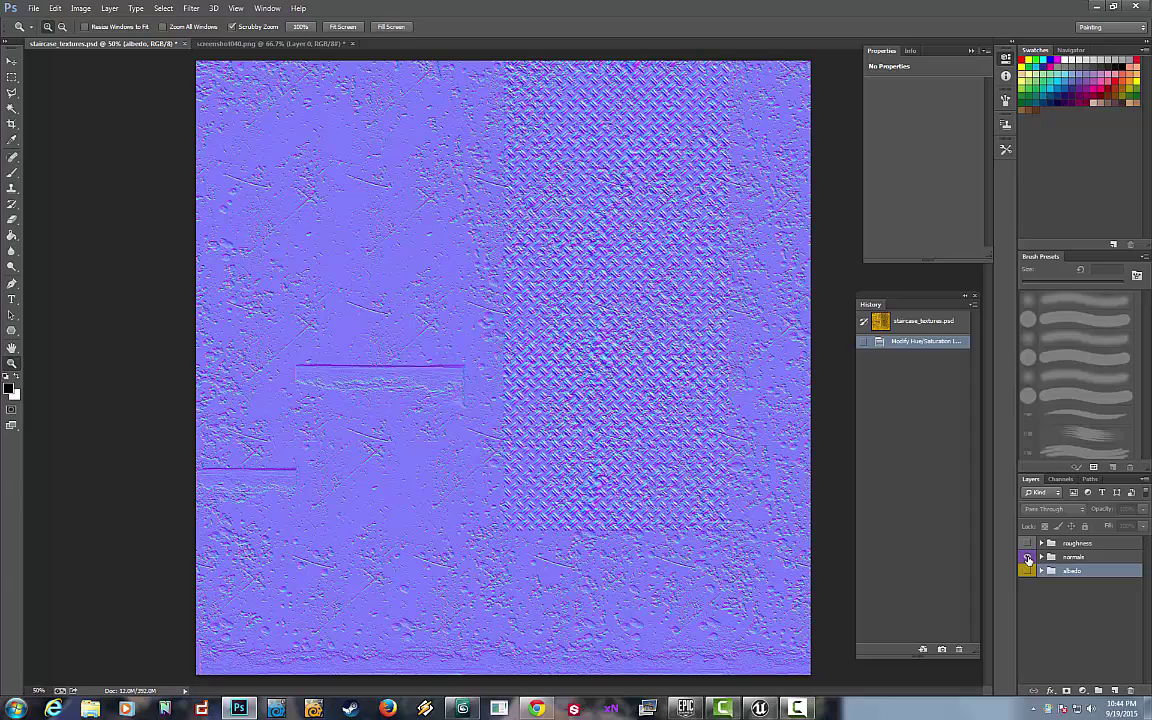
Step: Toggle Layer 18 in the normals group to compare the tread pattern, and review its channel blending options without changing them
click(1041, 556)
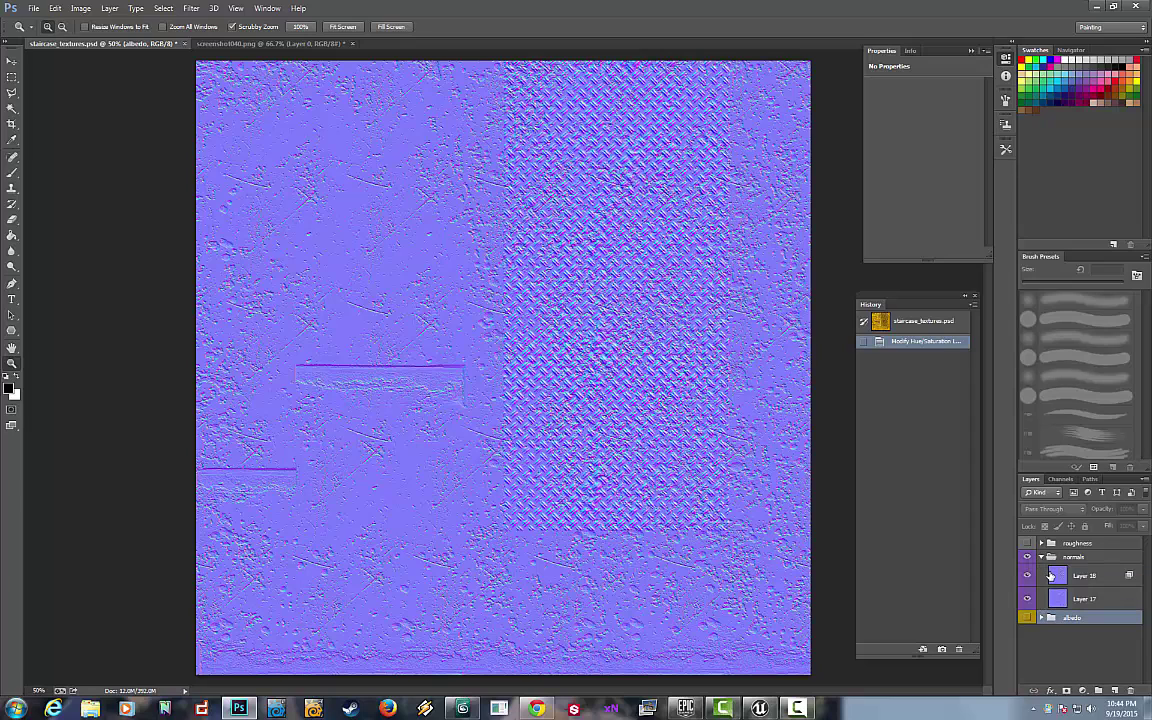
click(1028, 577)
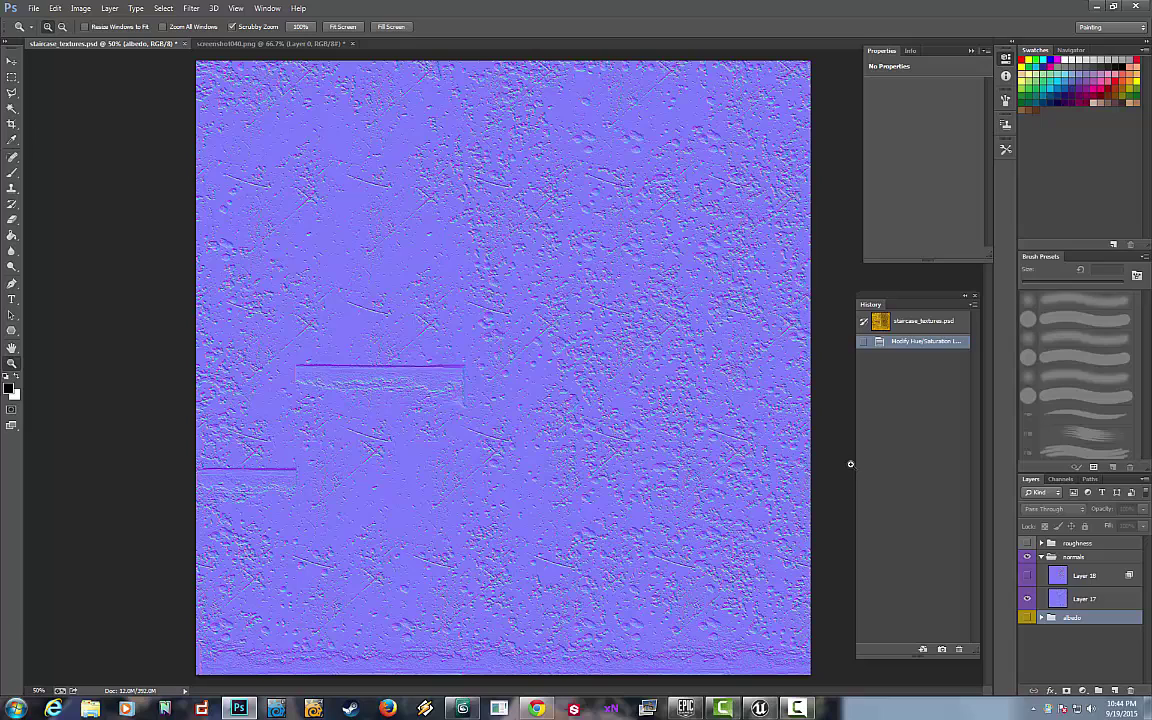
click(1027, 576)
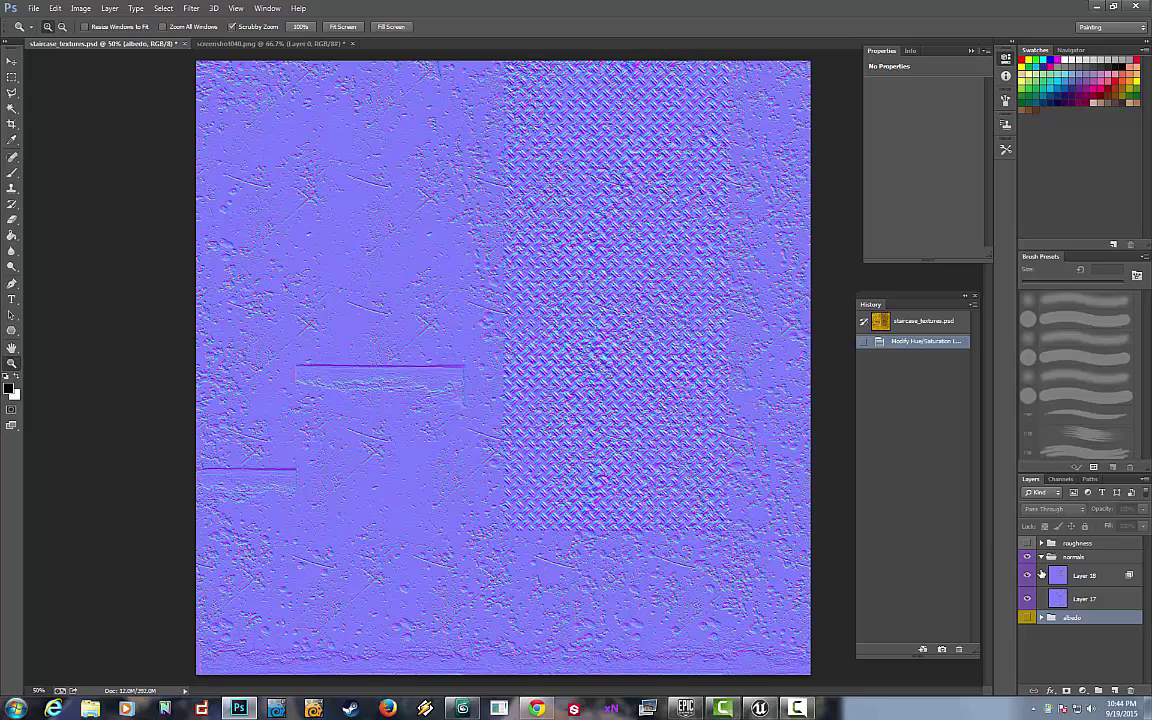
click(1028, 576)
click(1028, 576)
double_click(1128, 578)
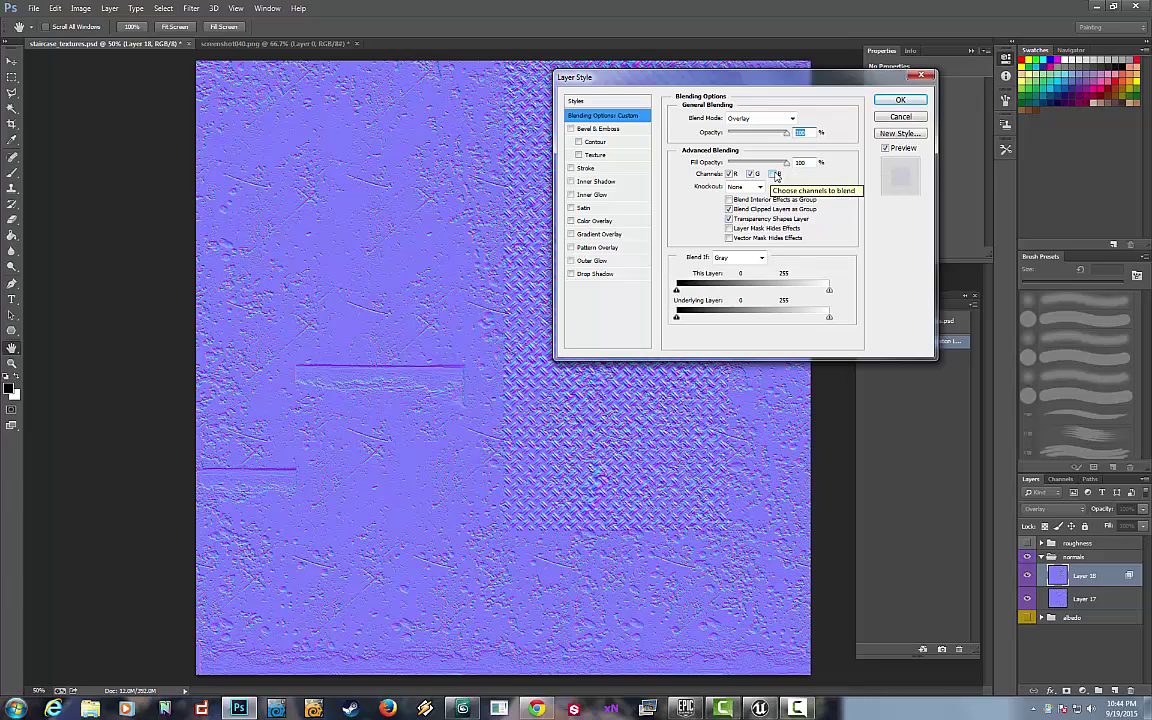
click(899, 117)
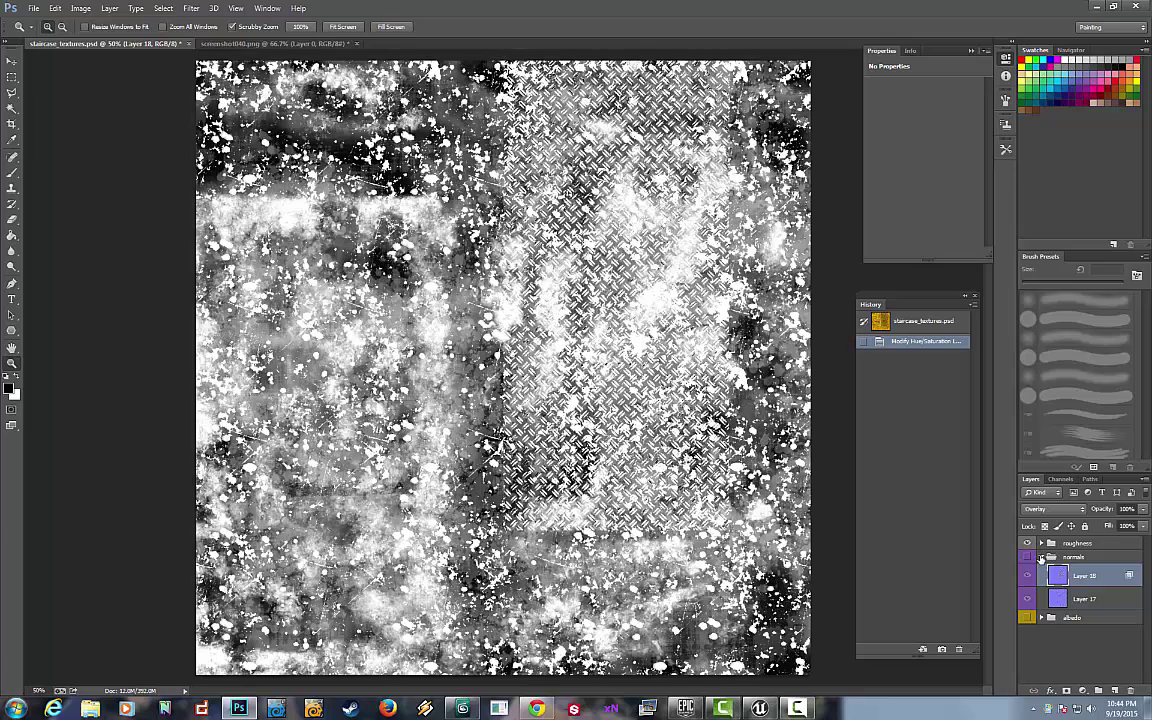
Step: Collapse the normals group and look through the layers of the roughness group
click(1041, 557)
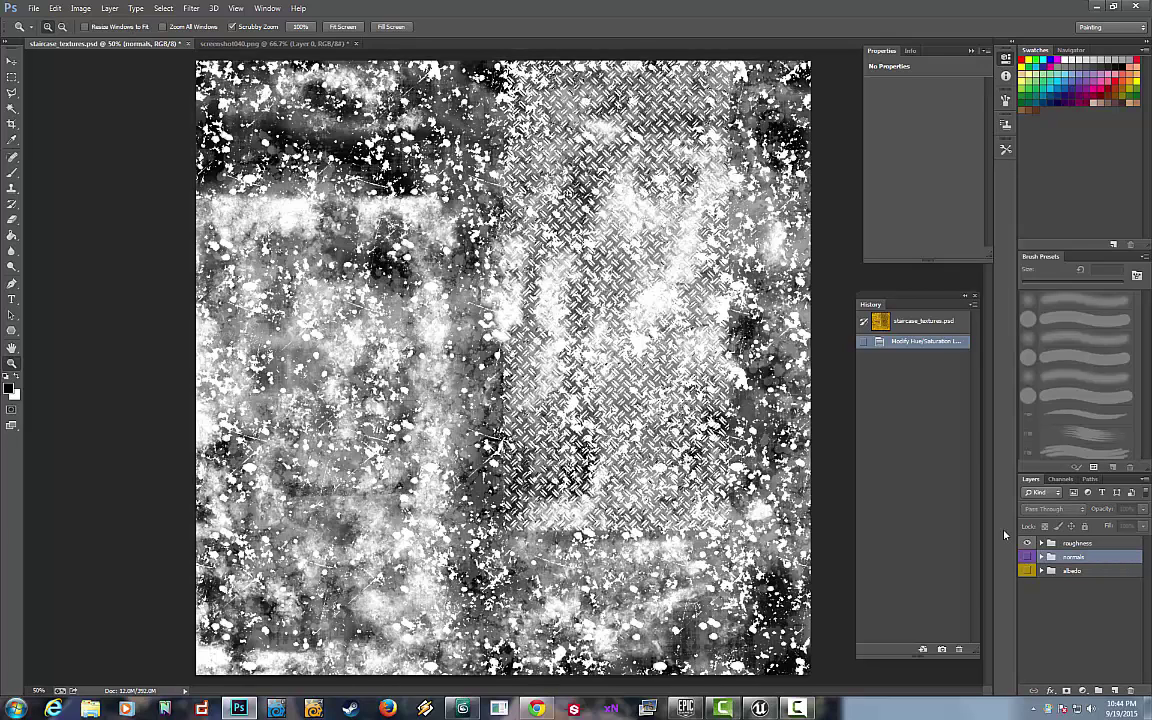
click(1041, 543)
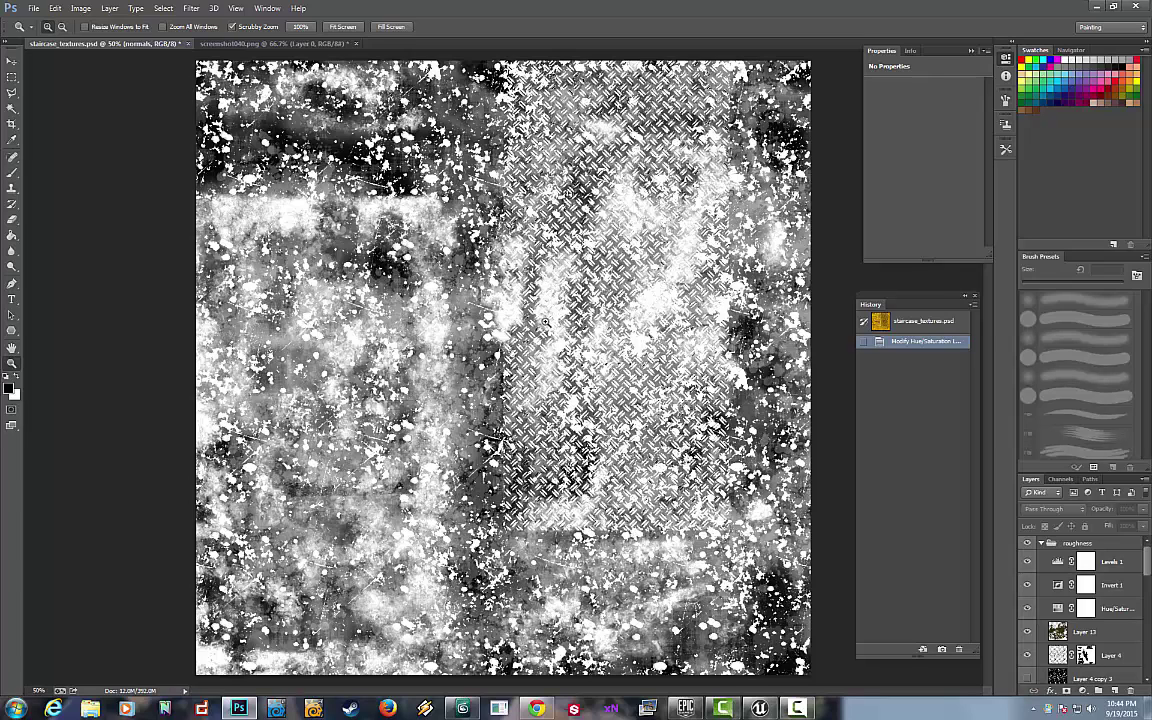
scroll(1060, 580, down, 3)
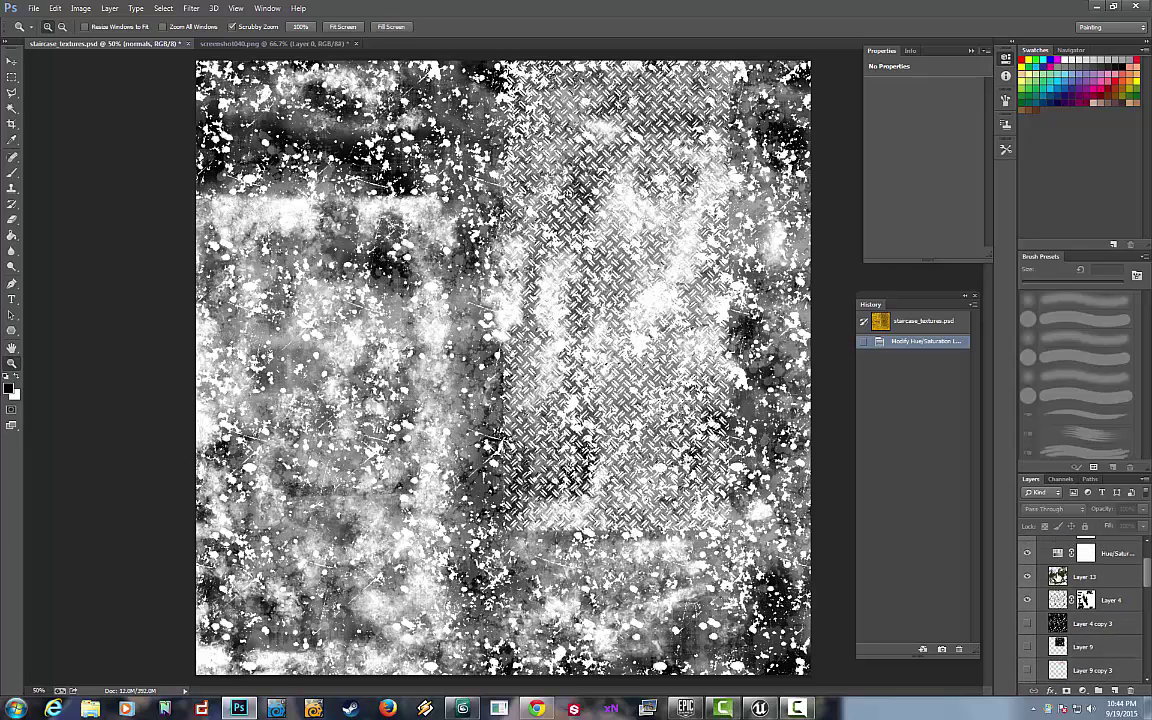
scroll(1080, 600, up, 3)
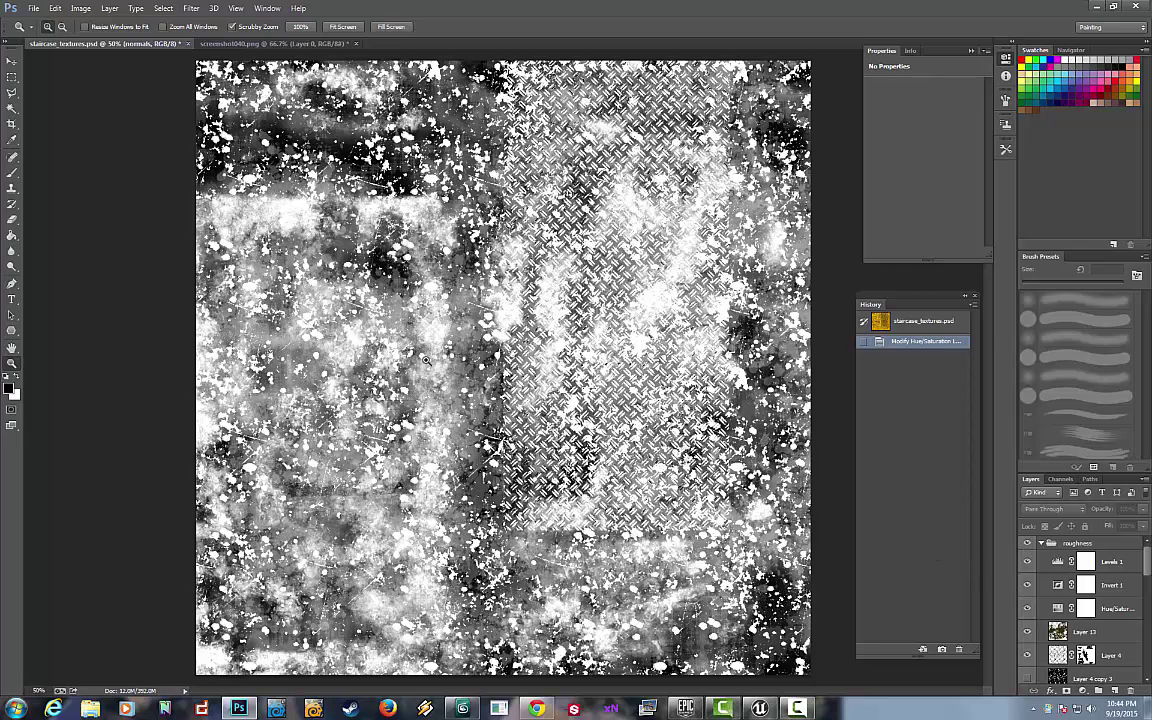
Step: Switch to Unreal Editor and examine the tread plate surface of the staircase walkway up close
click(760, 708)
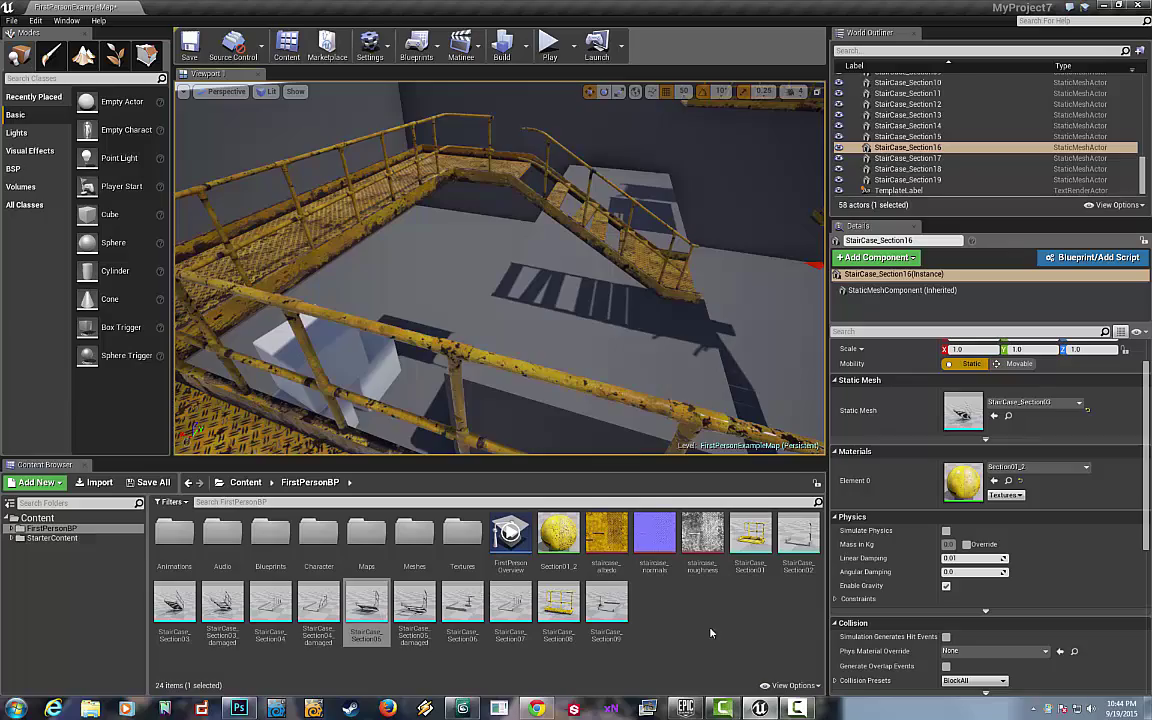
right_drag(538, 392, 476, 473)
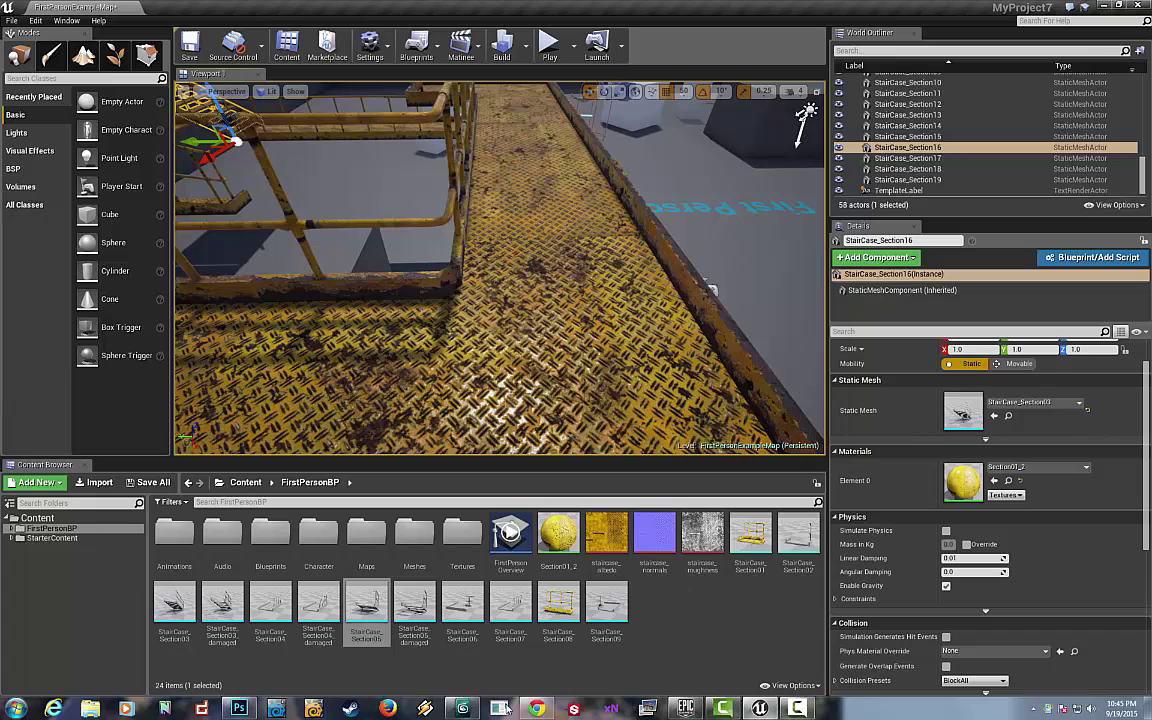
Step: Switch to Photoshop and review the roughness group's Levels 1 and Invert 1 adjustments, toggling Invert 1 to compare the texture
click(249, 709)
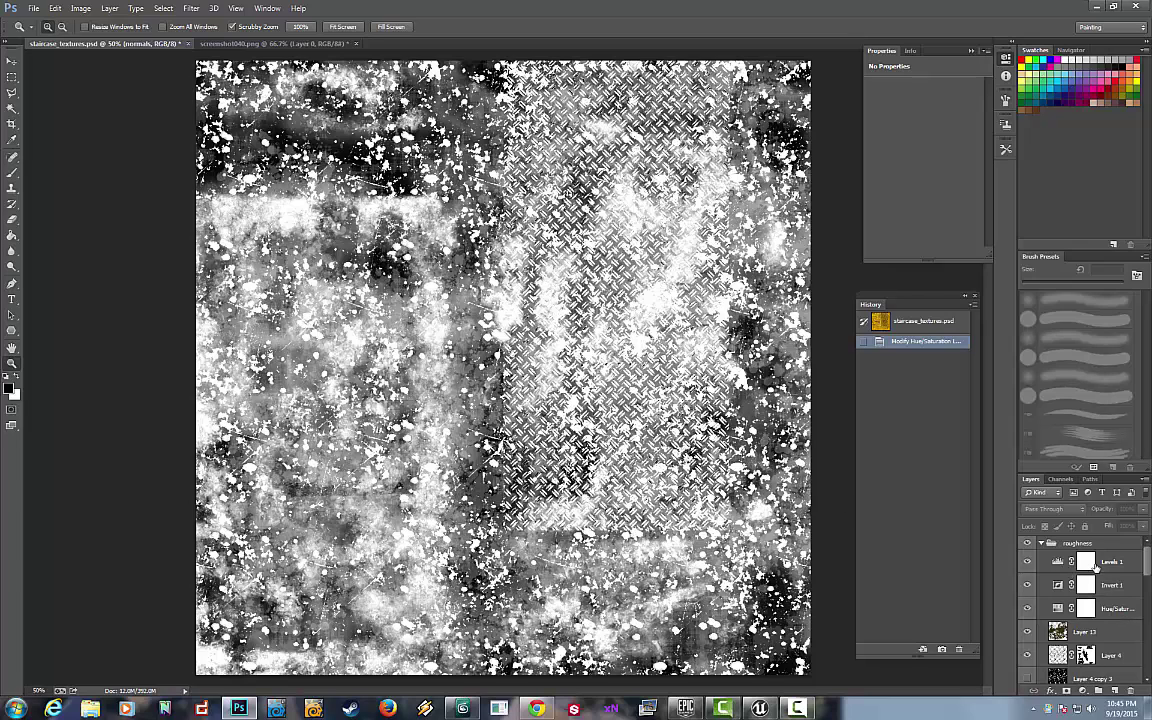
click(1057, 563)
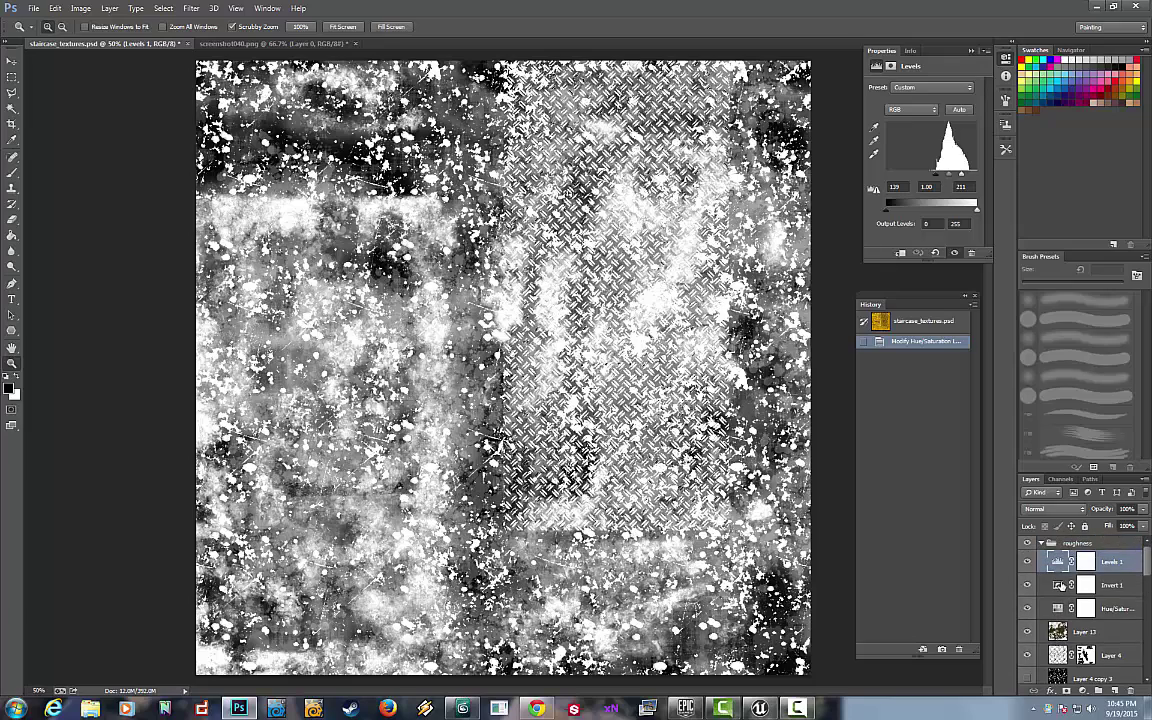
click(1058, 585)
click(1026, 585)
click(1026, 585)
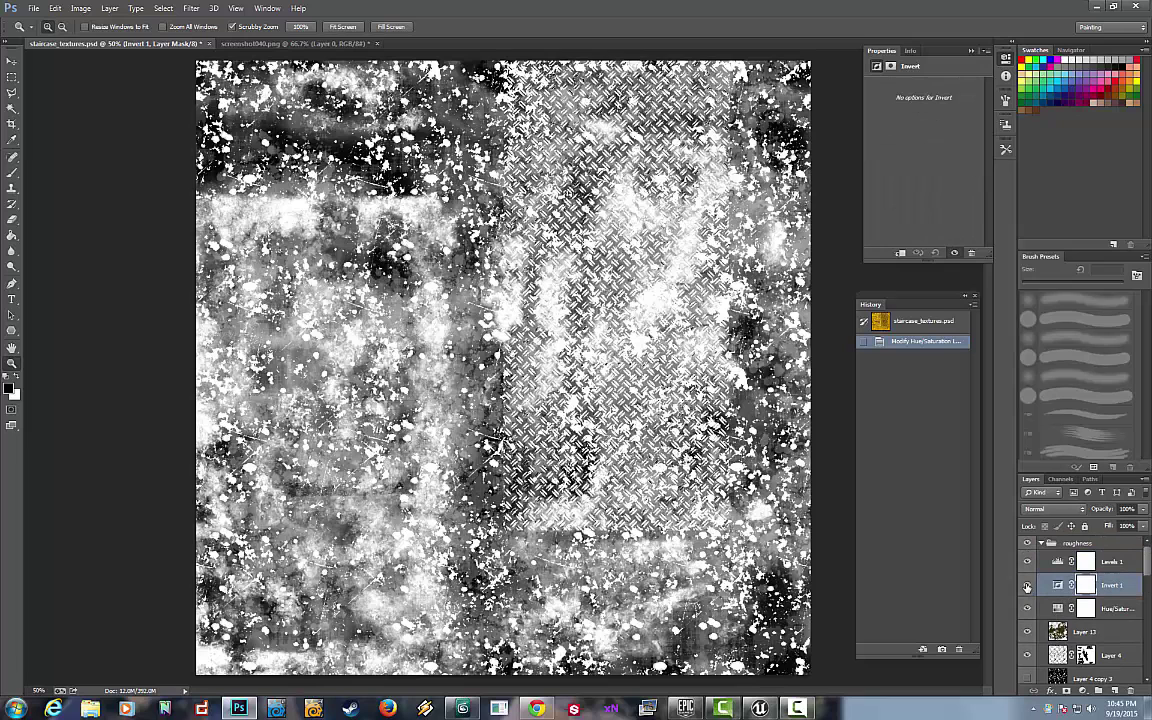
Step: Look through the remaining layers of the roughness group and collapse the group
scroll(1037, 608, down, 10)
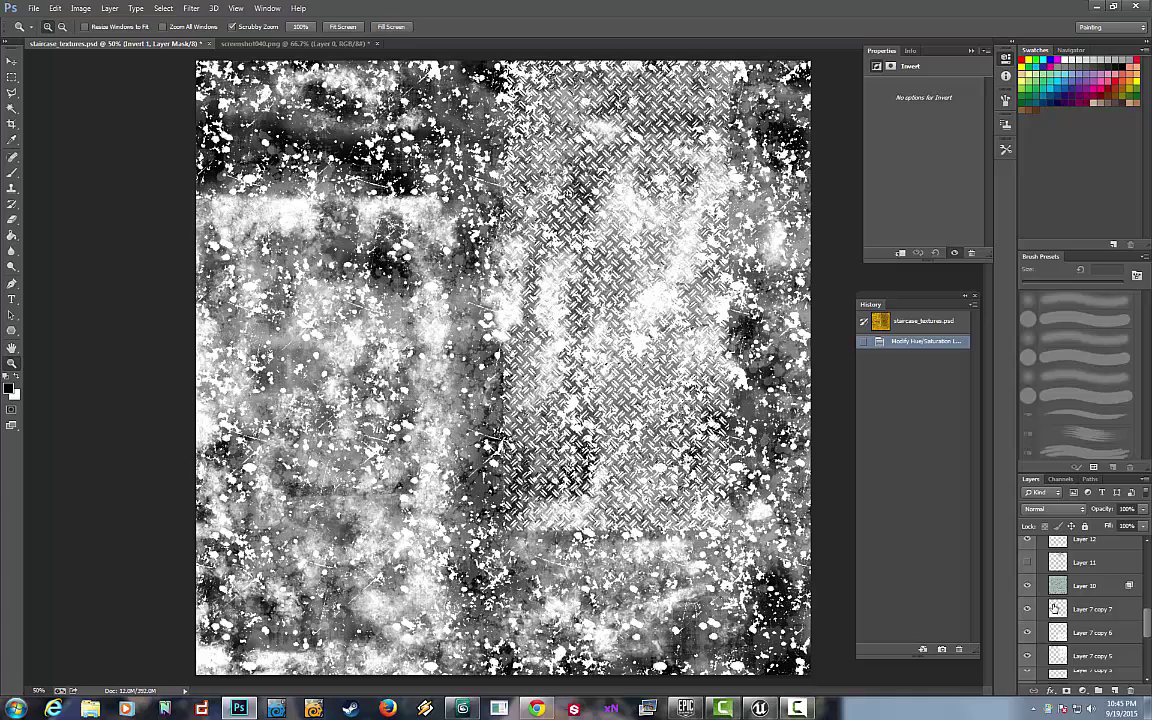
scroll(1053, 605, up, 10)
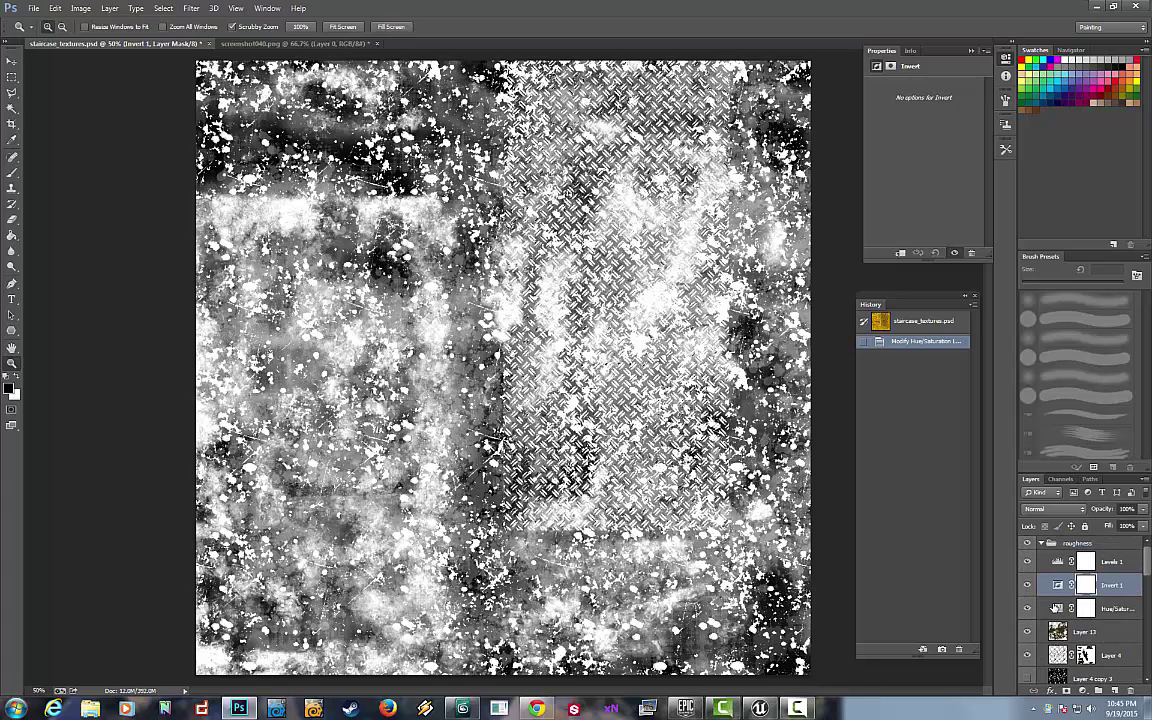
scroll(1053, 605, down, 8)
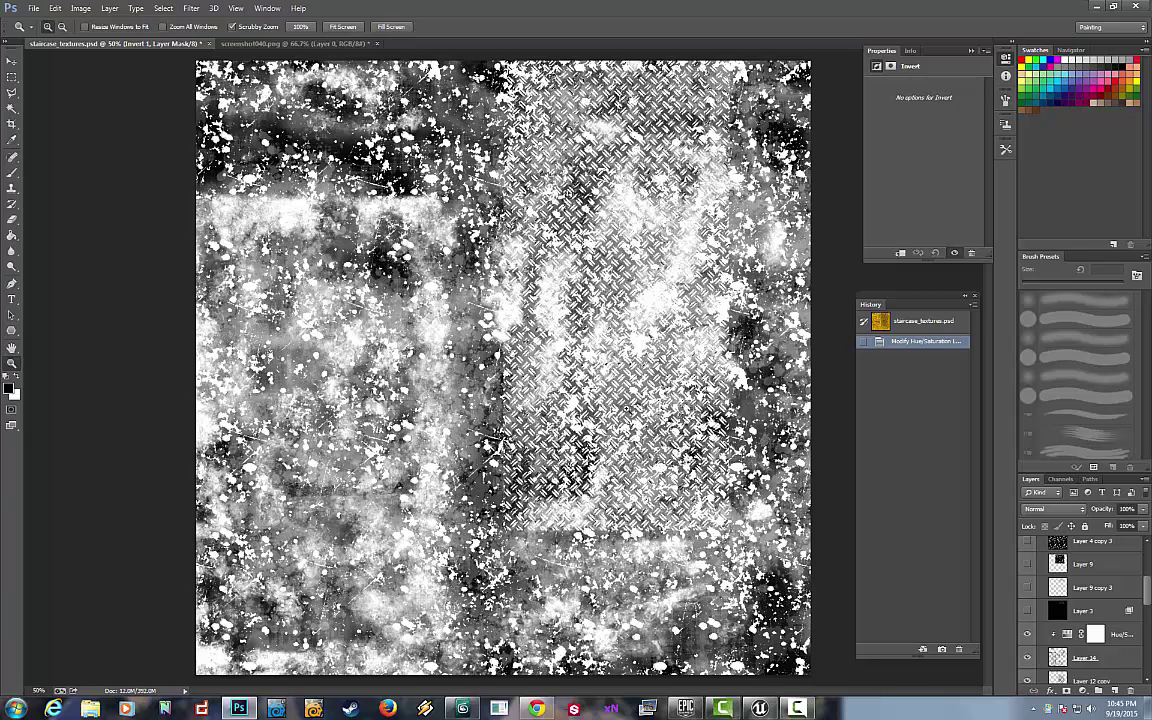
scroll(1089, 592, up, 8)
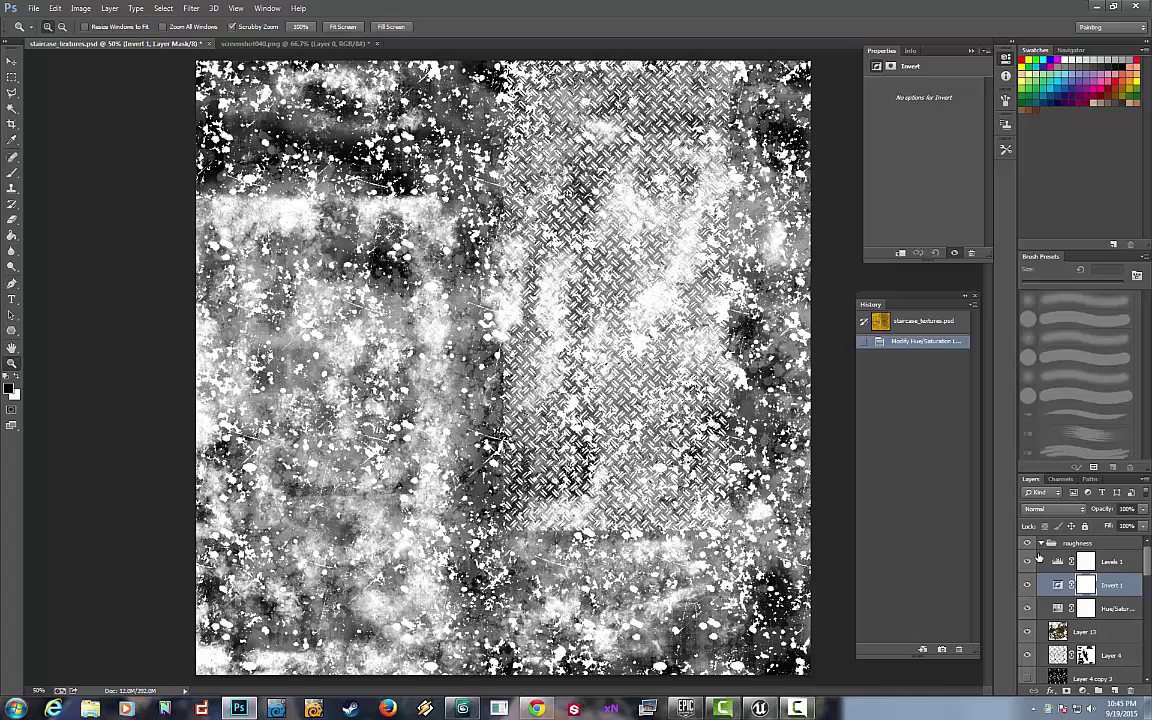
click(1041, 543)
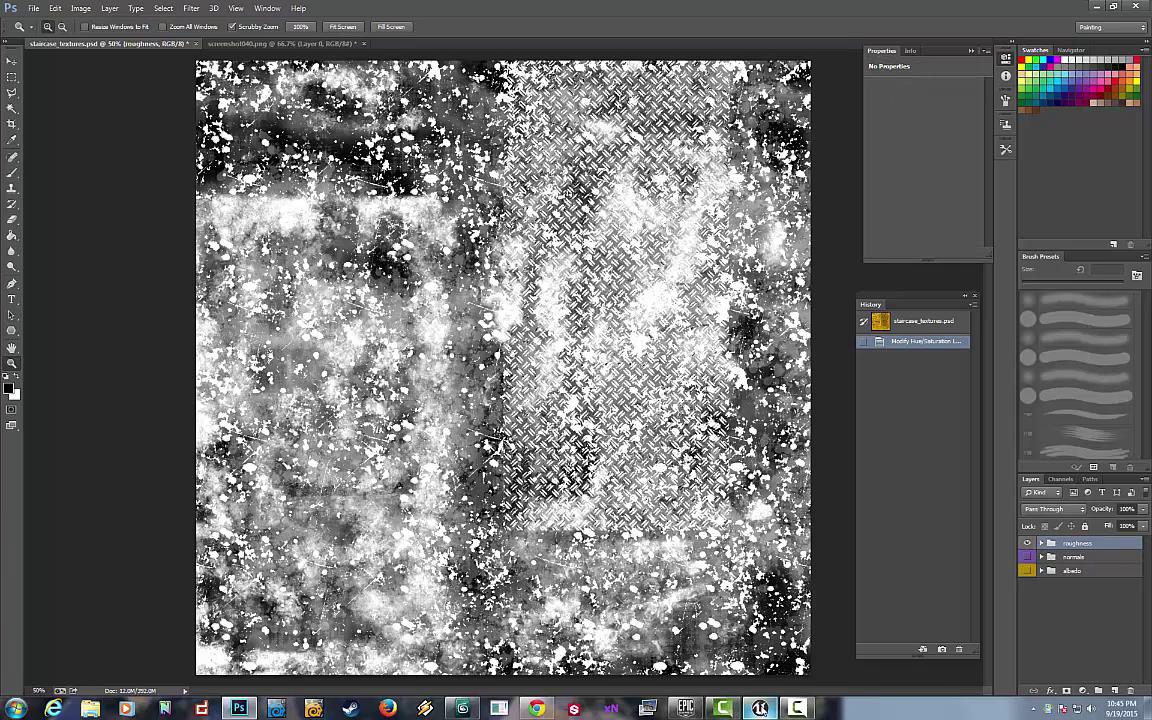
Step: Return to Unreal Editor and examine the worn tread plate and railings around the walkway's corner
mouse_move(760, 706)
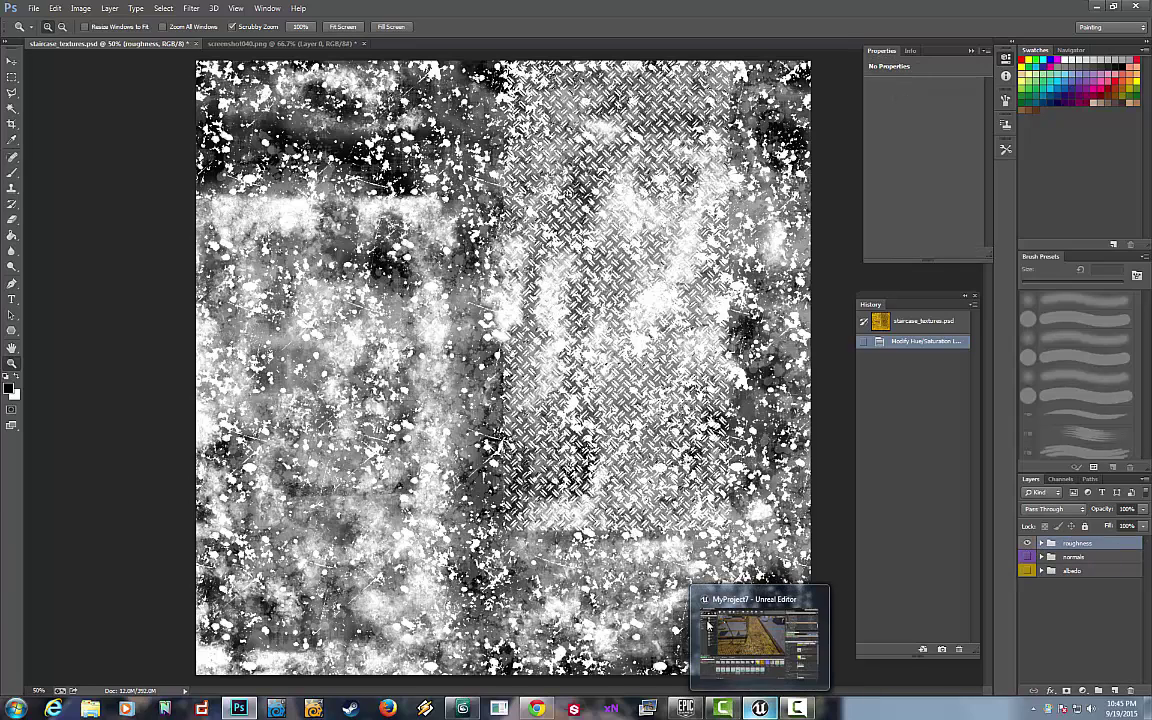
click(757, 680)
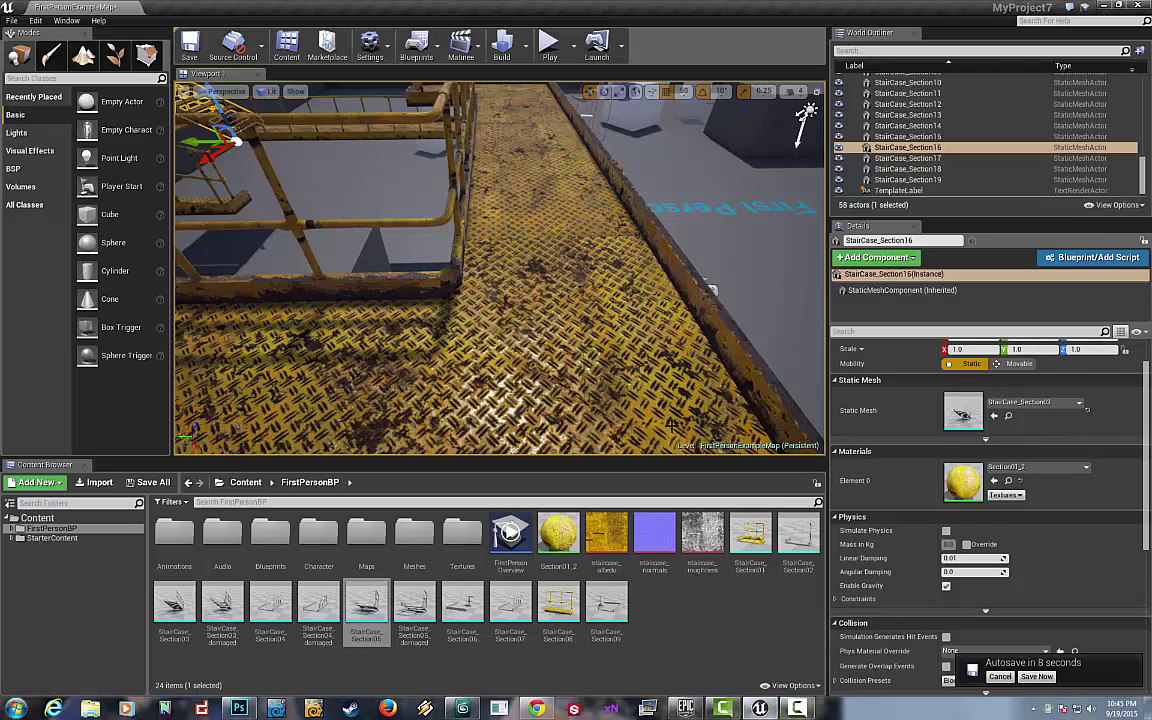
right_drag(672, 425, 672, 425)
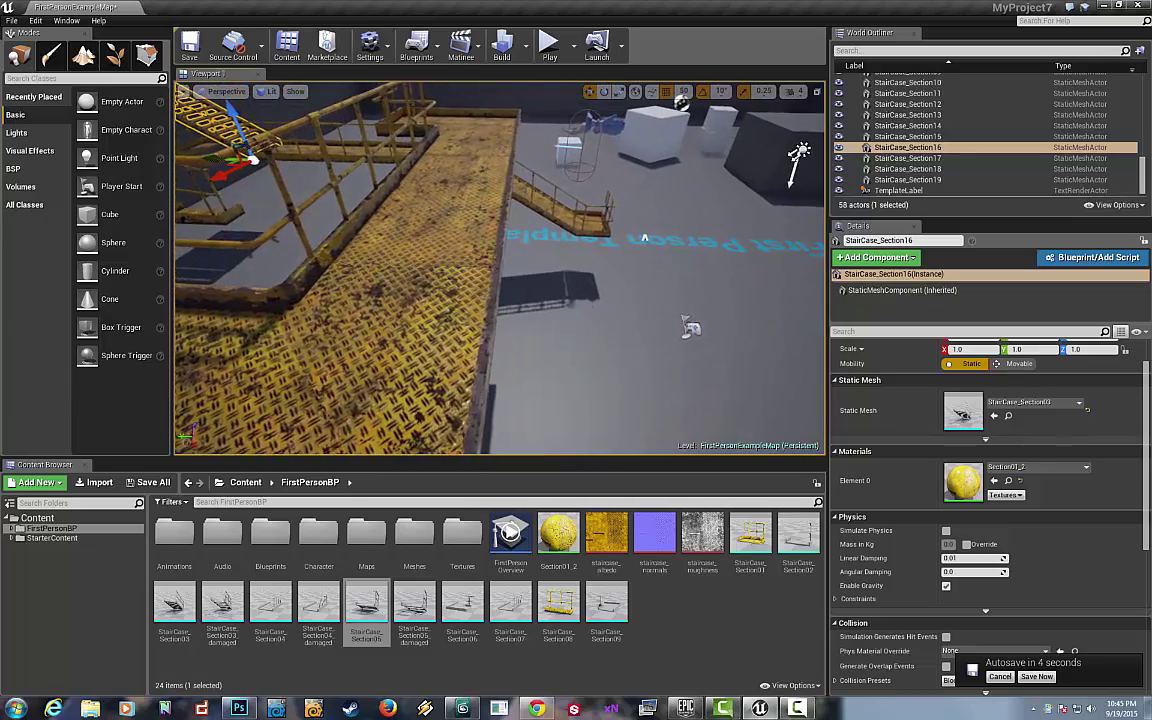
right_drag(645, 237, 747, 260)
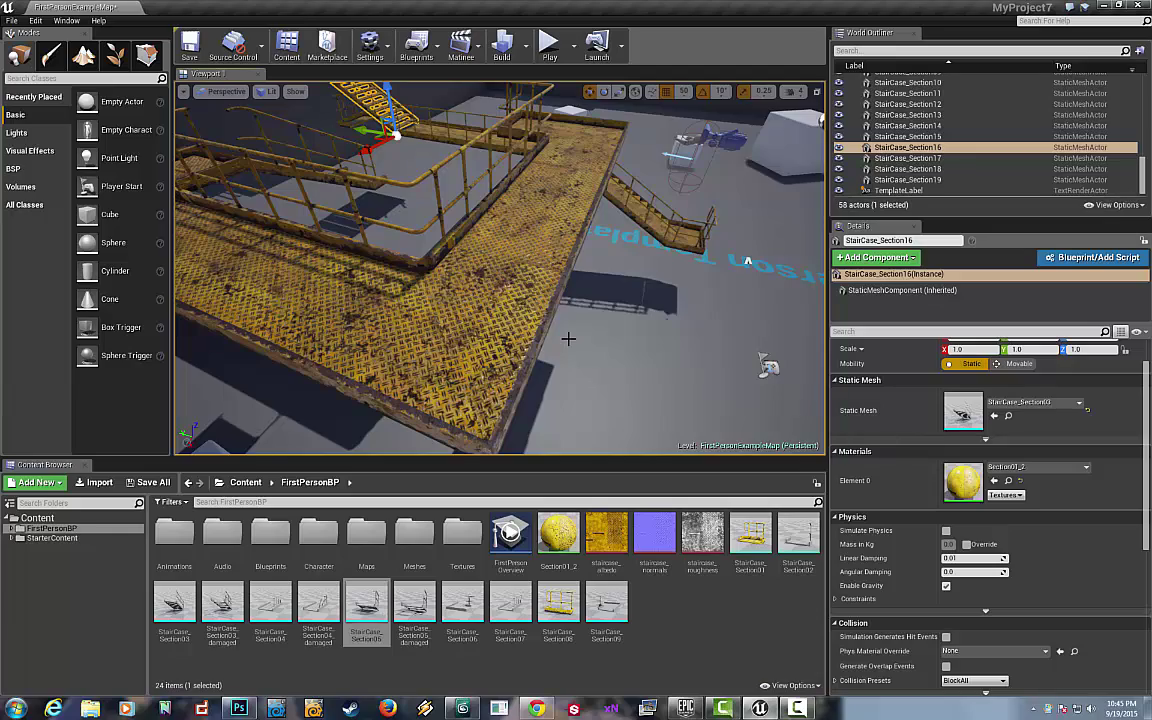
right_drag(747, 261, 770, 252)
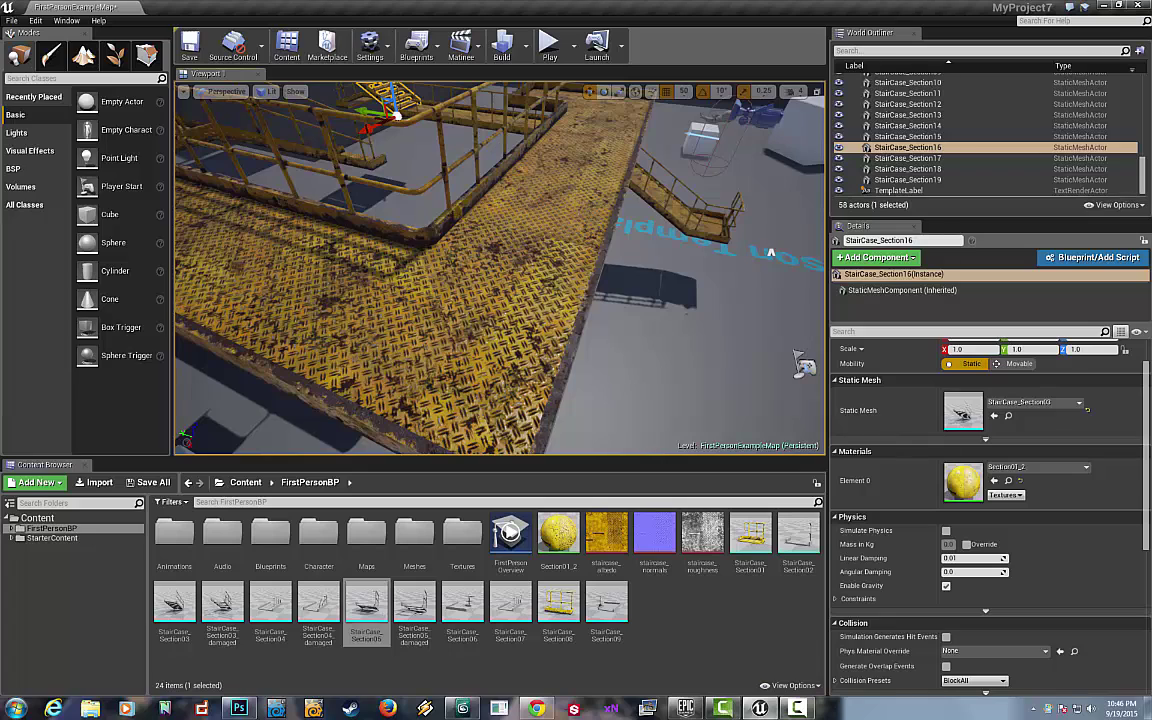
right_drag(770, 252, 712, 275)
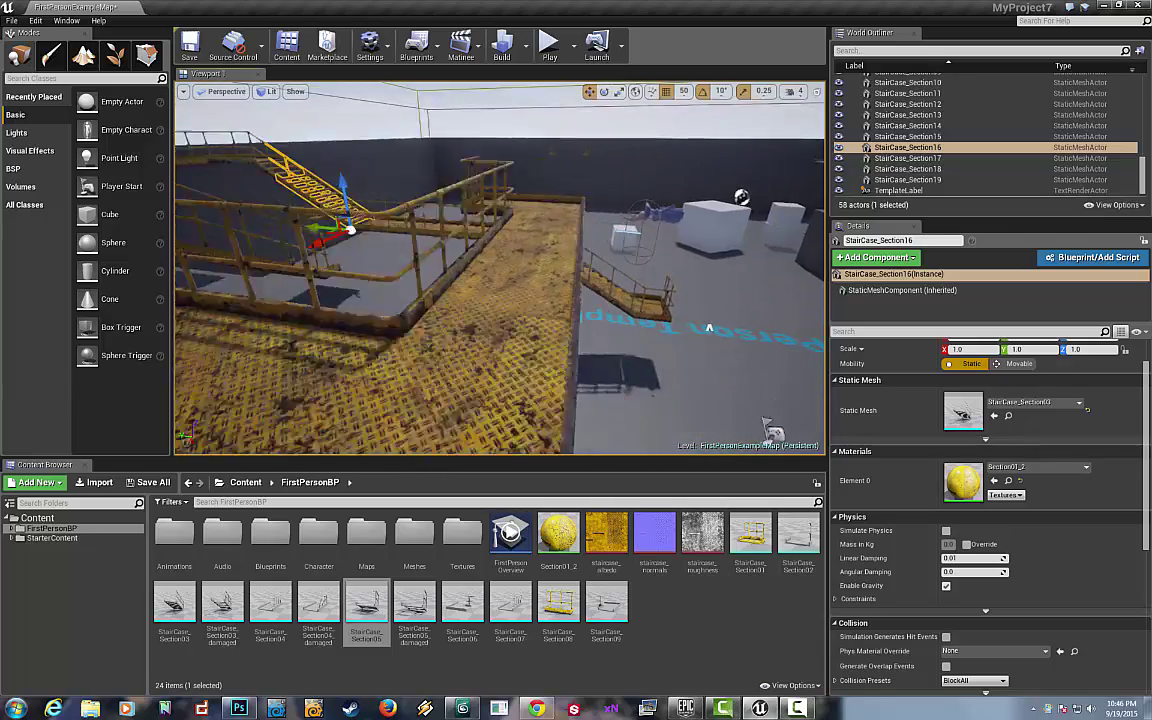
Step: Examine the assembled staircase from the lower flight up to the upper platform beside the wall
right_drag(708, 328, 400, 355)
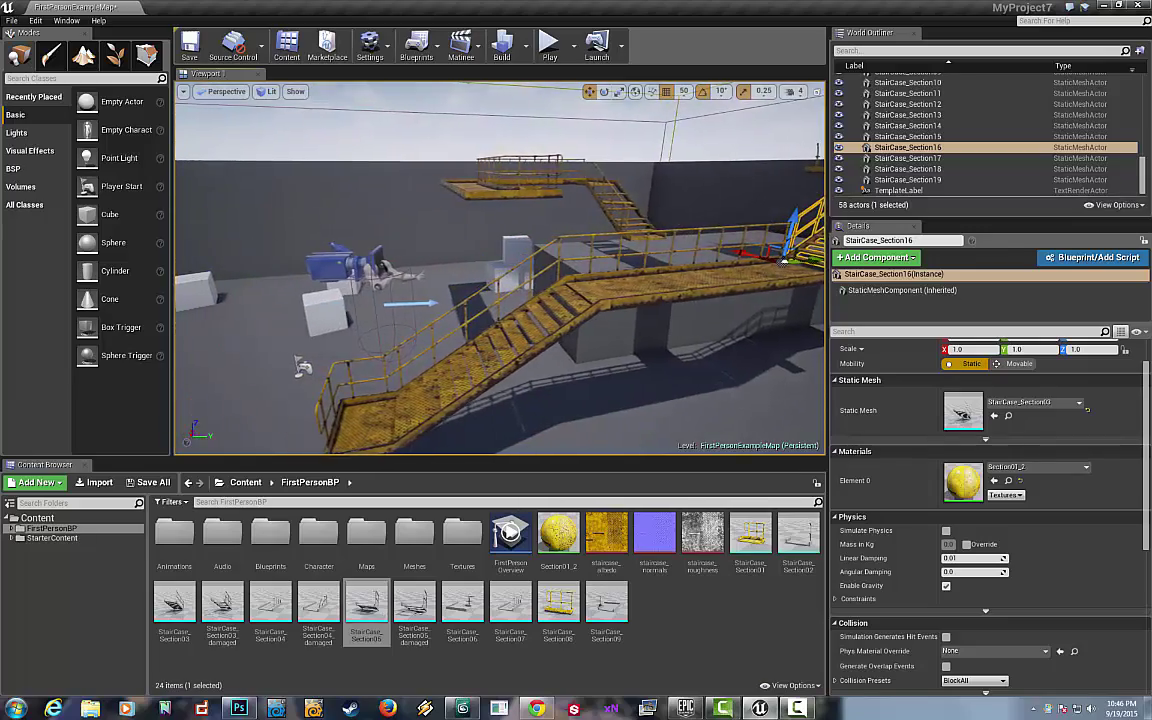
right_drag(500, 300, 395, 305)
right_drag(294, 108, 312, 95)
right_drag(620, 245, 595, 323)
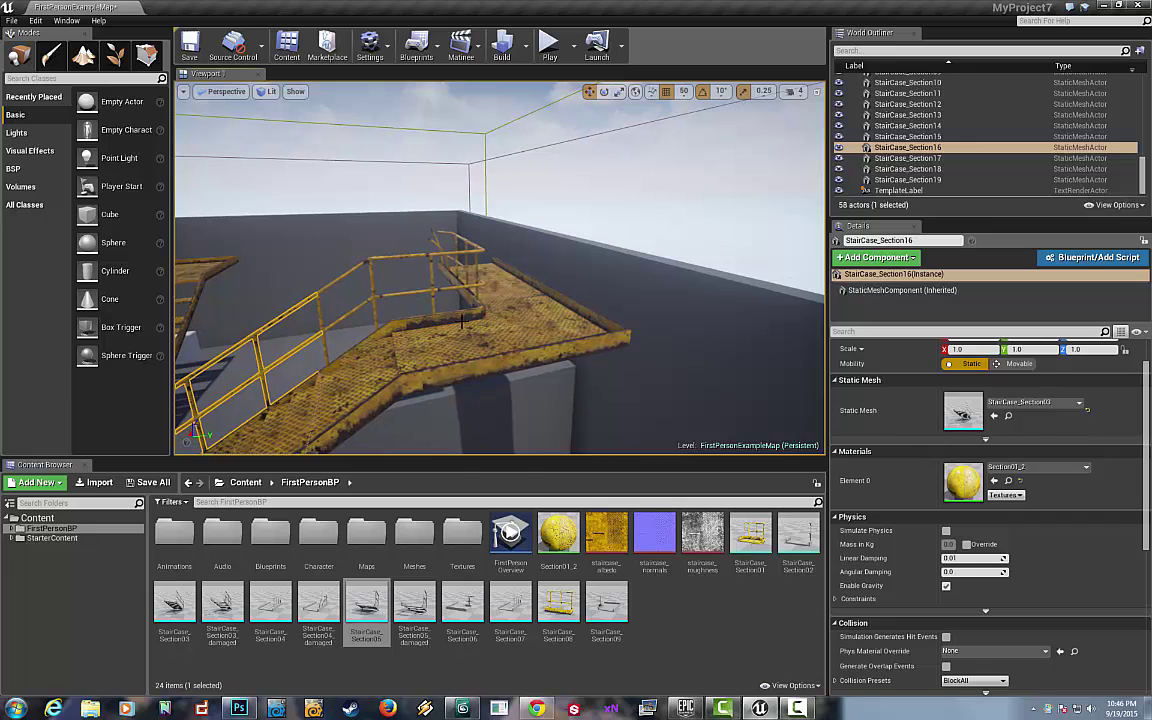
right_drag(467, 315, 521, 291)
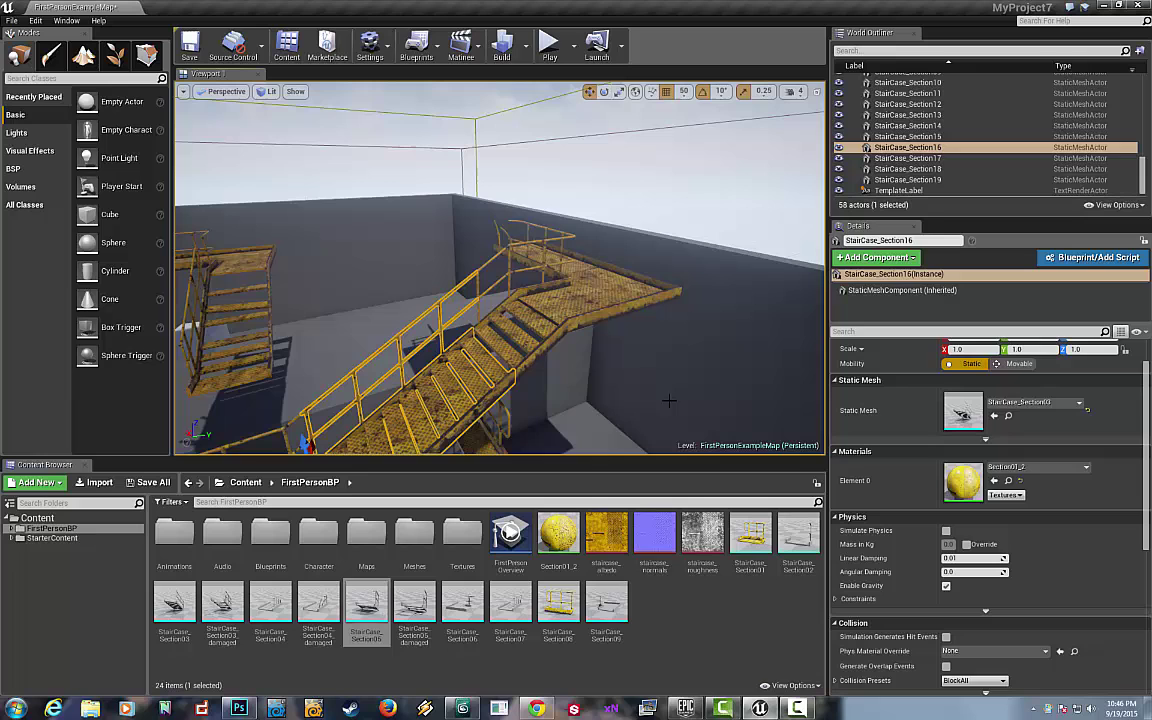
Step: Select the upper platform section StairCase_Section18, rotate it about its vertical axis, and move it away from the top of the stairs
mouse_move(598, 308)
right_down()
mouse_move(598, 330)
mouse_move(590, 290)
mouse_move(598, 308)
right_up()
click(598, 308)
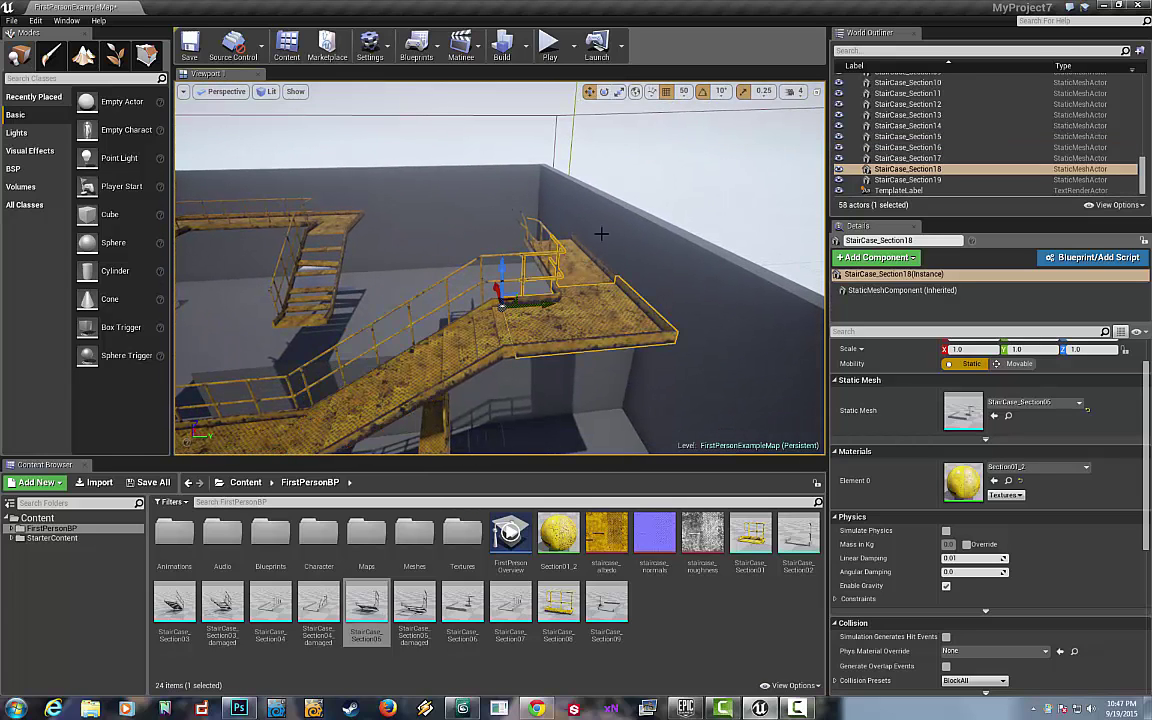
click(604, 91)
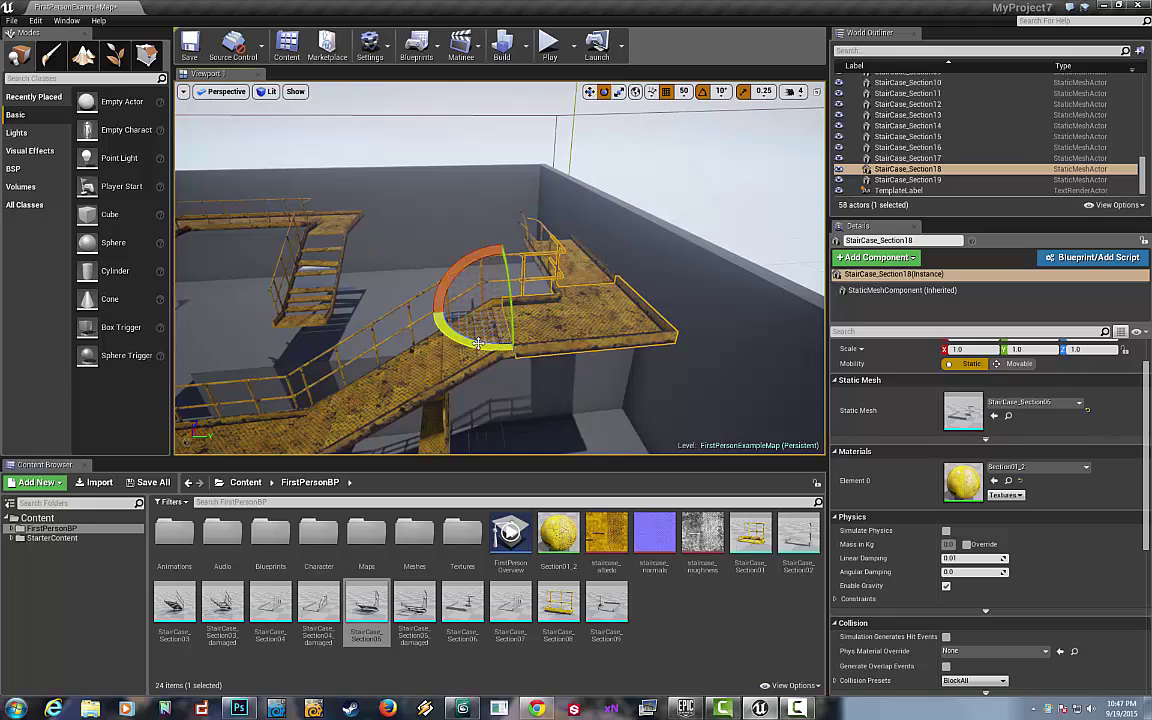
mouse_move(430, 310)
mouse_down()
mouse_move(445, 345)
mouse_move(430, 405)
mouse_move(440, 294)
mouse_up()
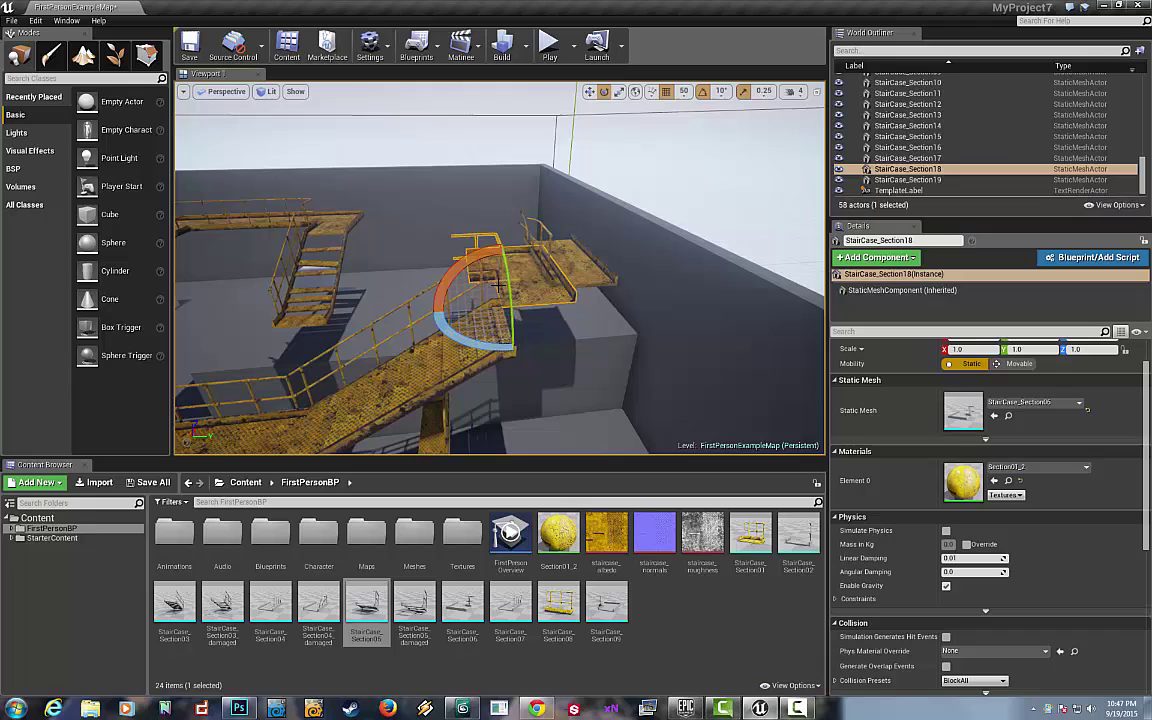
click(589, 91)
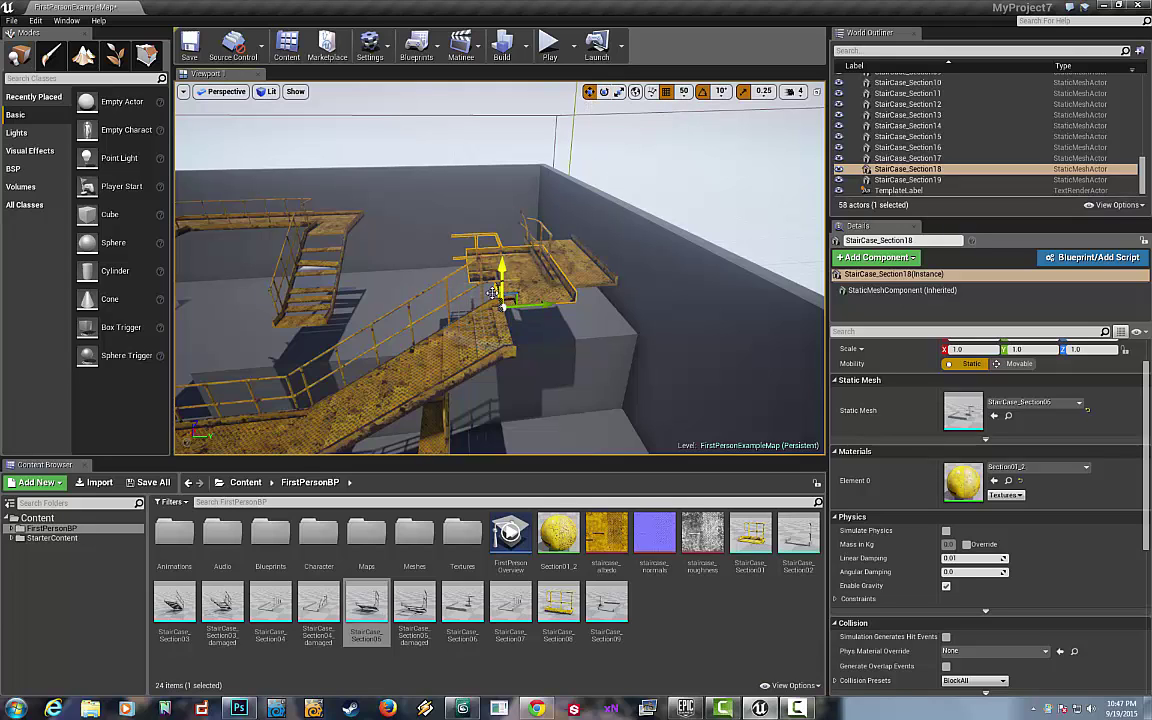
drag(493, 291, 536, 318)
Step: Rotate the detached platform section StairCase_Section18 about its vertical axis again and switch to the move tool for repositioning it
key(e)
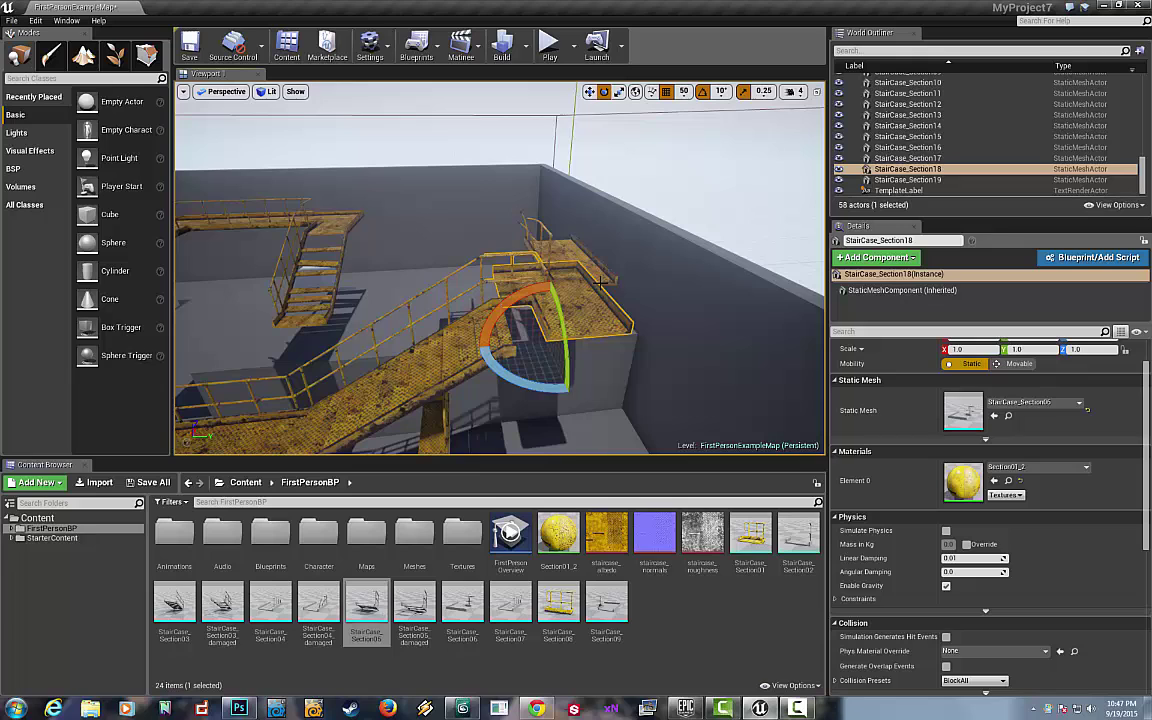
drag(523, 381, 586, 383)
click(589, 91)
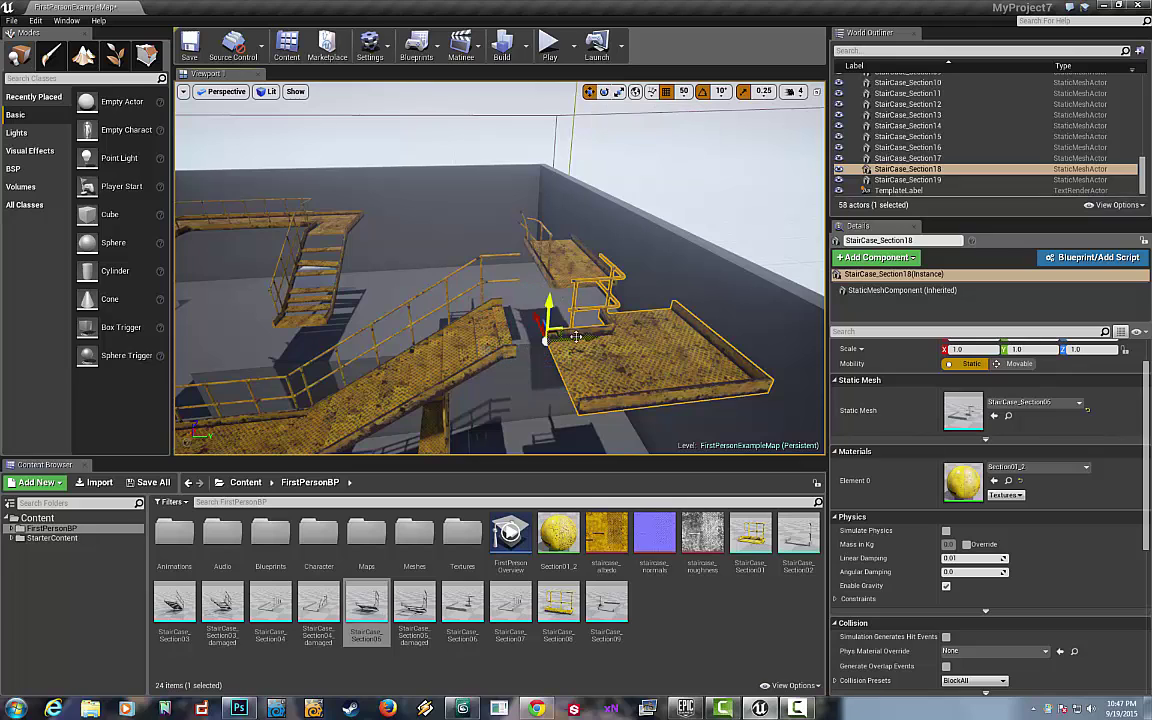